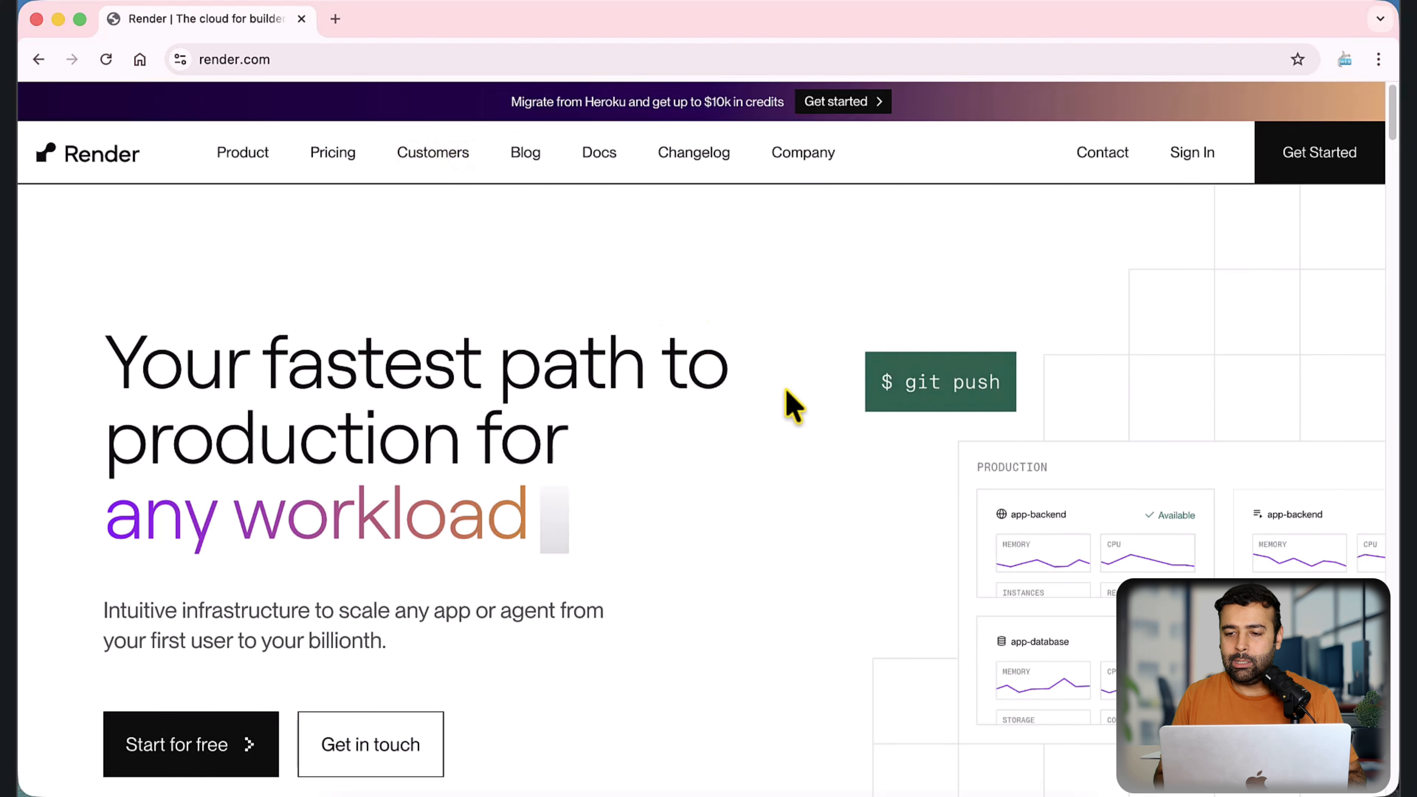
# Step: Sign up for a Render account with the existing Google account and allow access to its profile information
pyautogui.click(1330, 164)
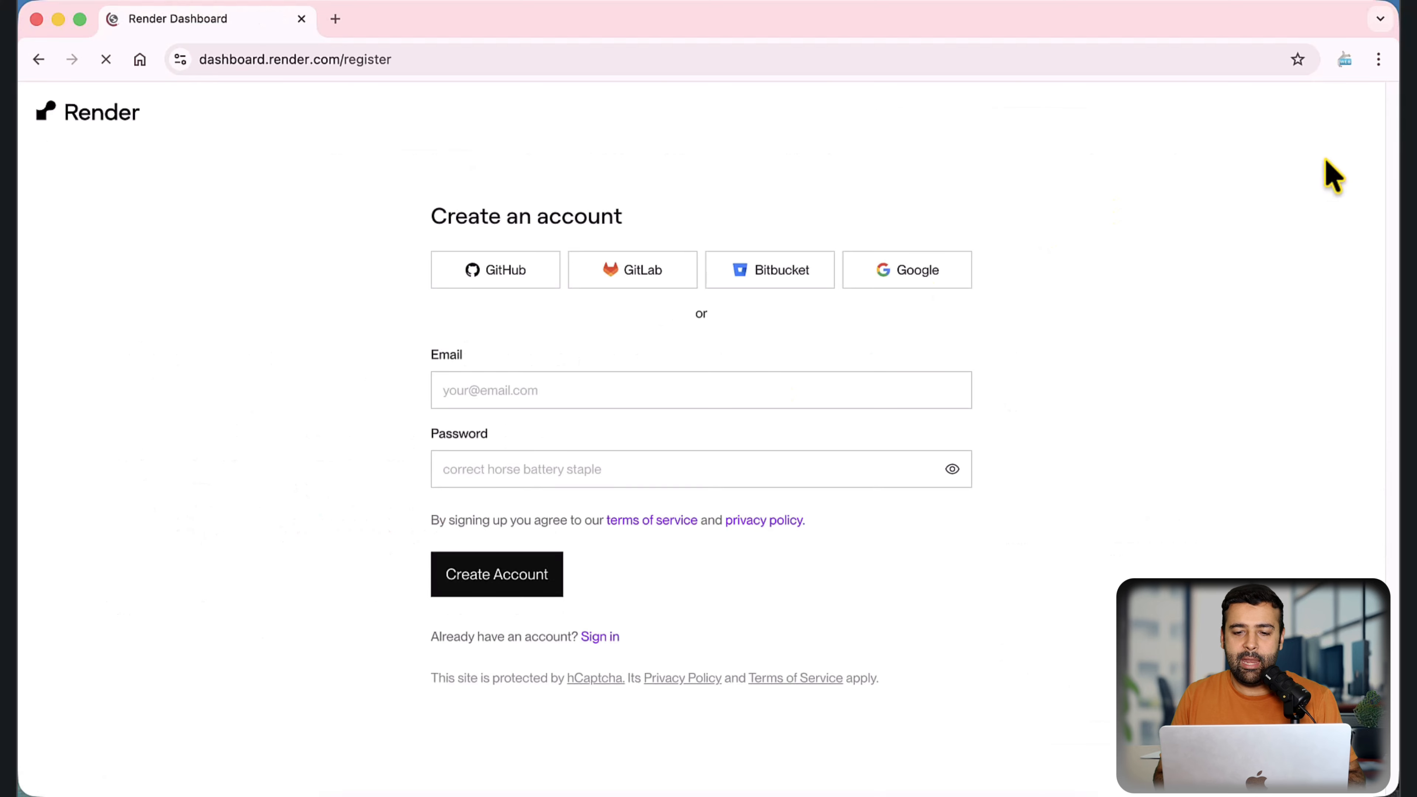
pyautogui.click(932, 284)
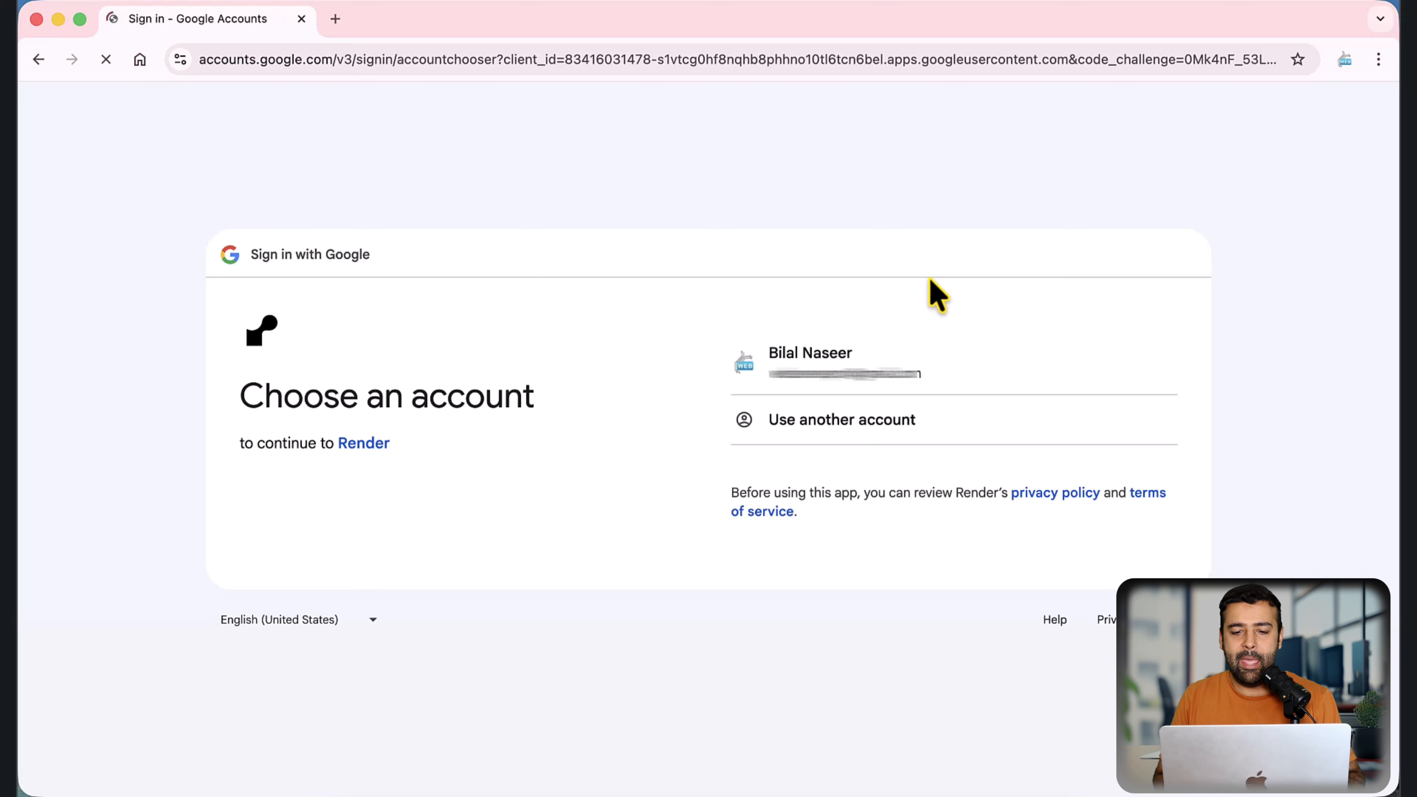
pyautogui.click(981, 368)
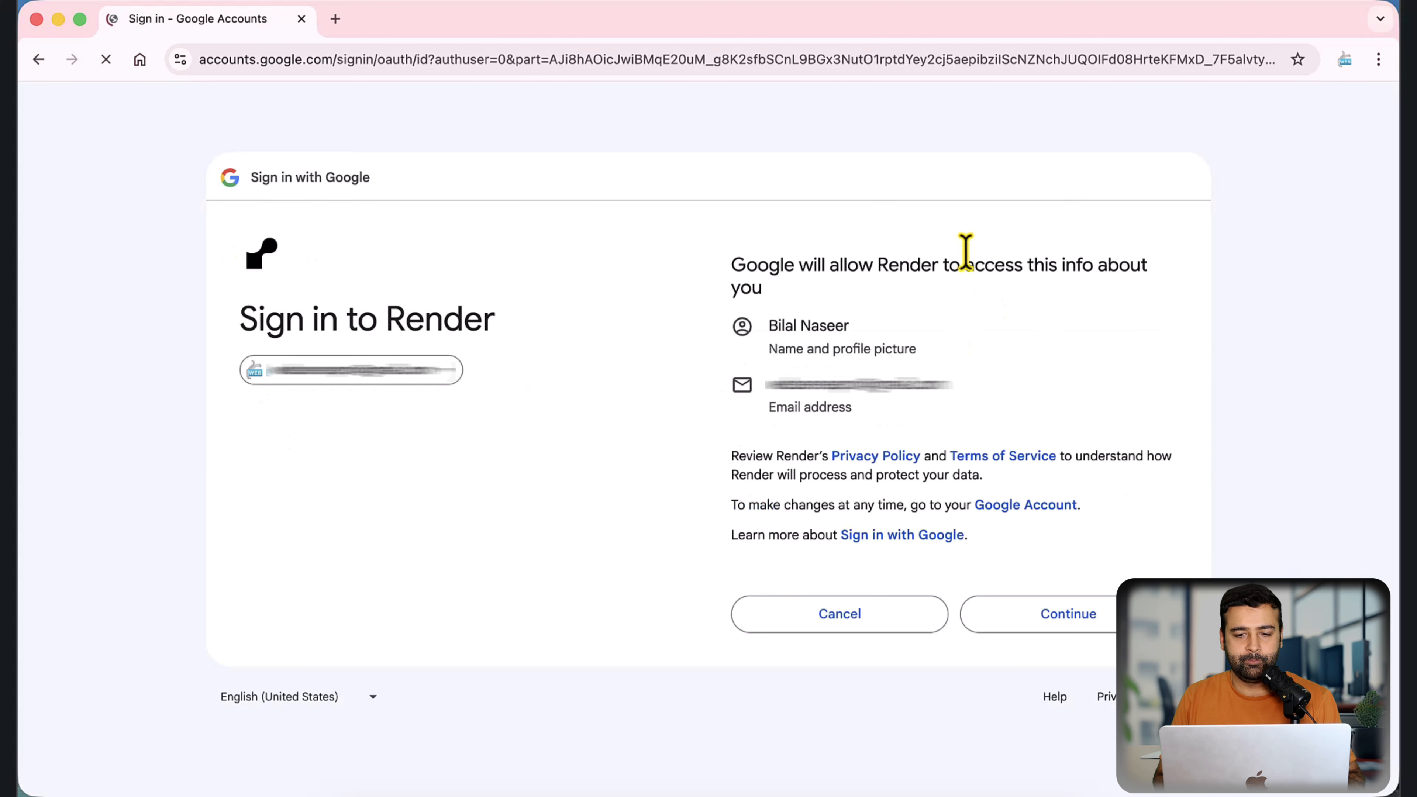
pyautogui.click(1070, 617)
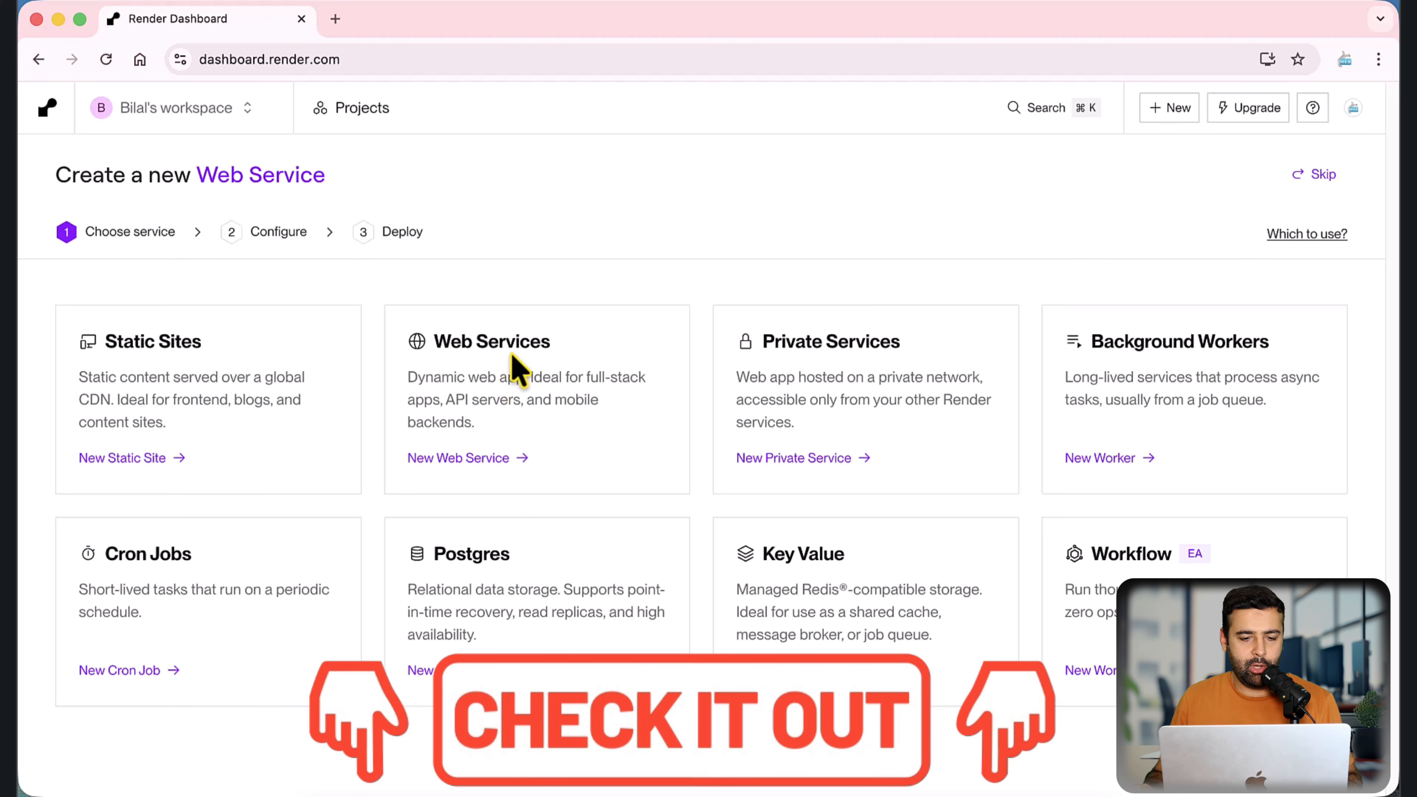
# Step: Start a new web service from an existing image and connect docker.n8n.io/n8nio/n8n, copied from the untitled file in VS Code
pyautogui.click(471, 459)
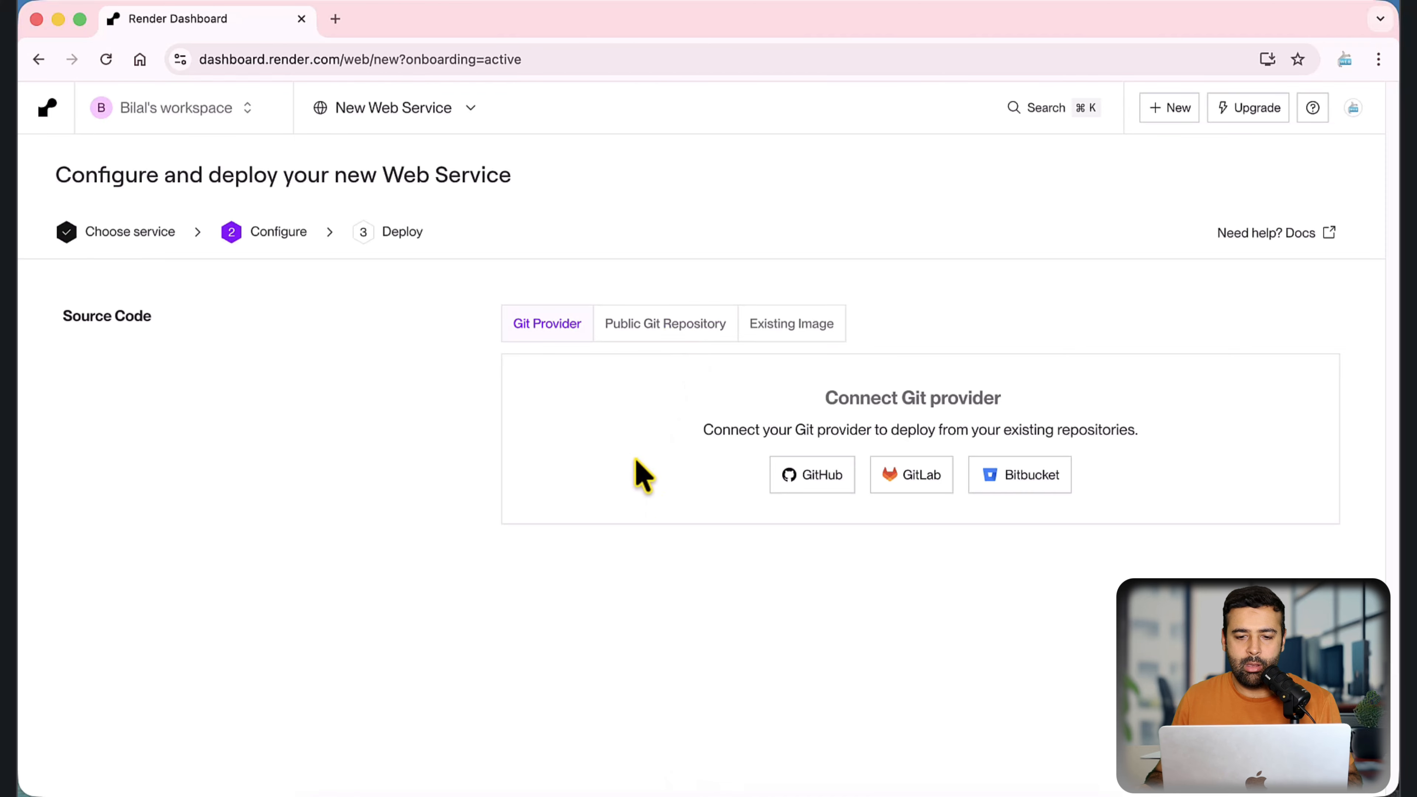
pyautogui.click(786, 334)
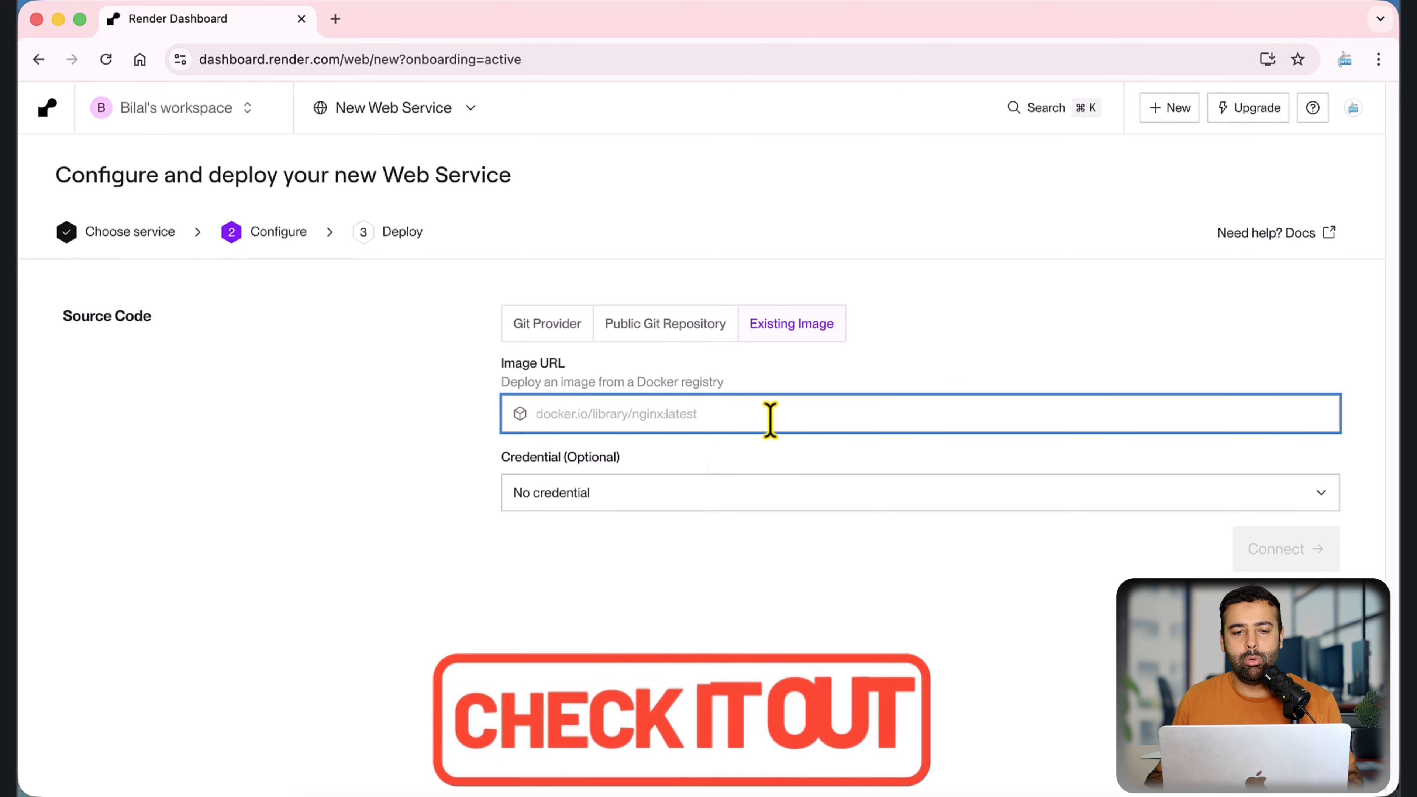
pyautogui.hotkey('ctrl', 'Up')
pyautogui.click(777, 433)
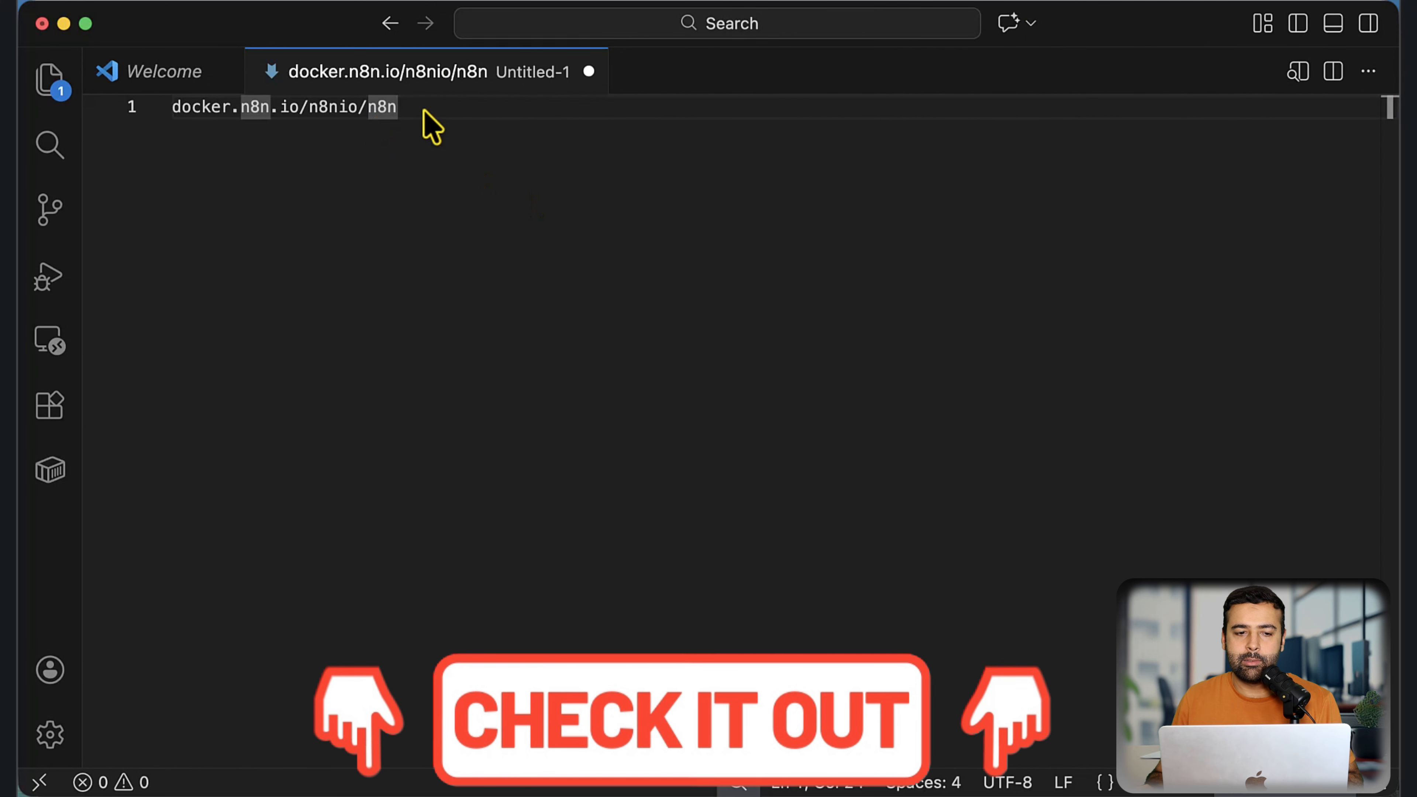
pyautogui.moveTo(397, 107); pyautogui.dragTo(170, 107)
pyautogui.press('super+c')
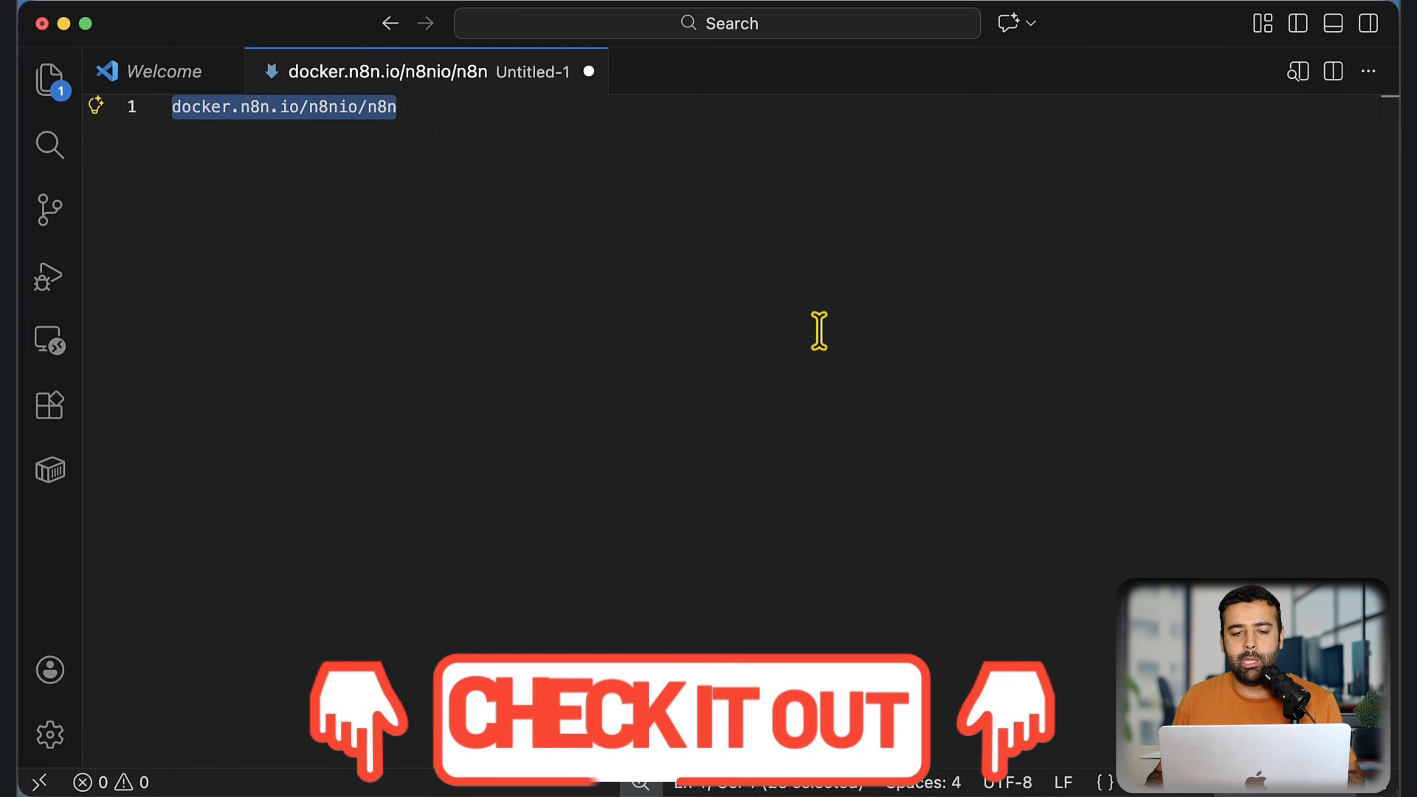
pyautogui.hotkey('ctrl', 'Up')
pyautogui.click(515, 332)
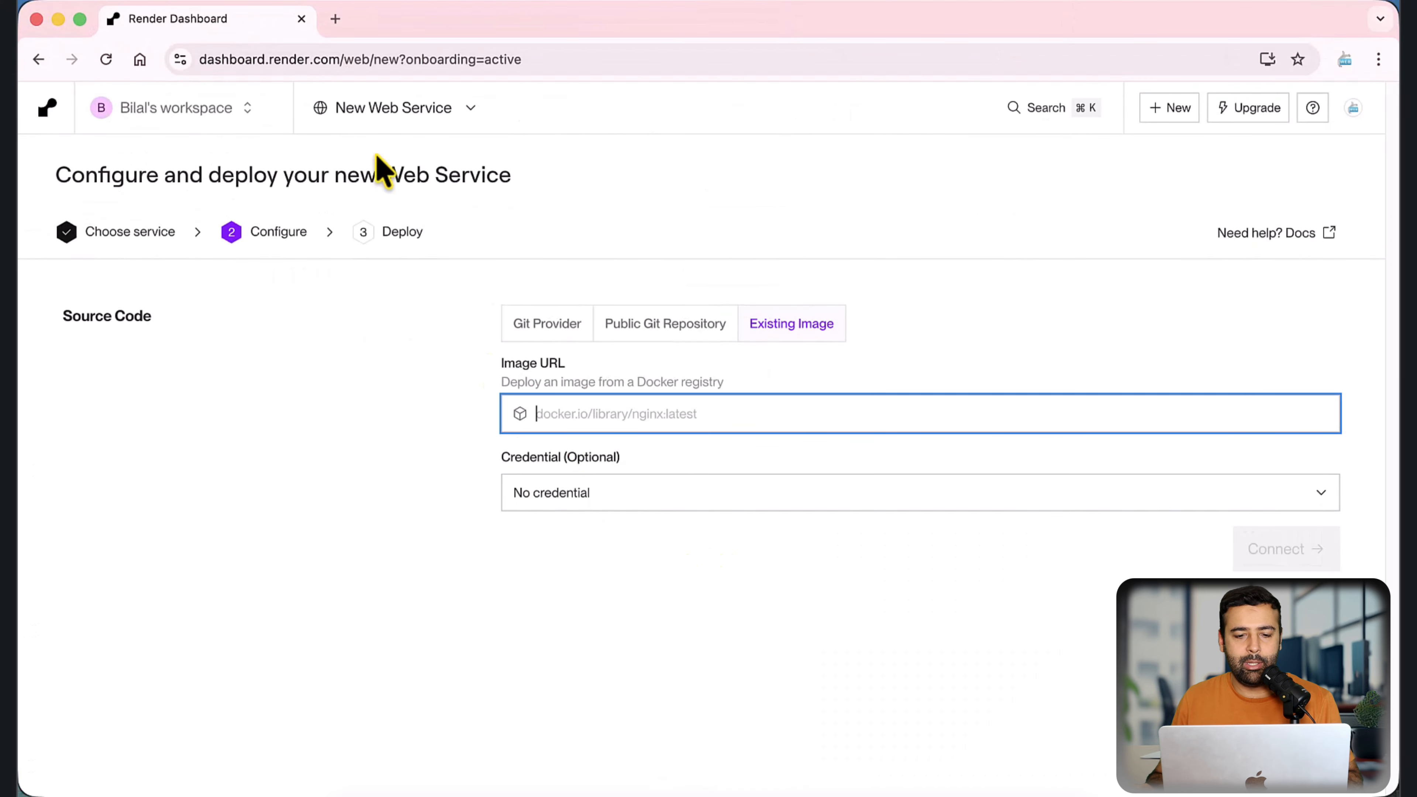
pyautogui.press('super+v')
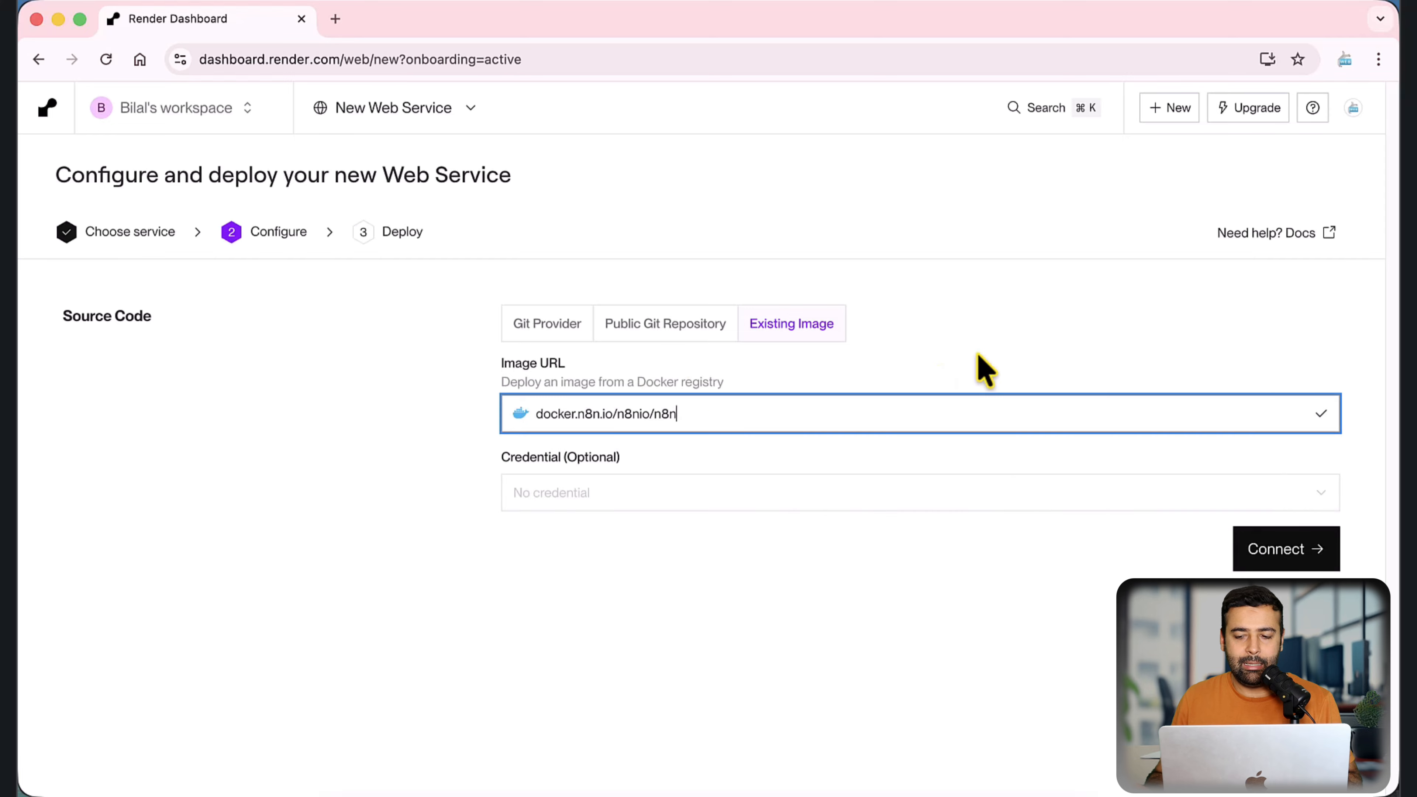
pyautogui.click(1259, 568)
# Step: Choose the Free instance type for the n8n web service and deploy it
pyautogui.click(827, 444)
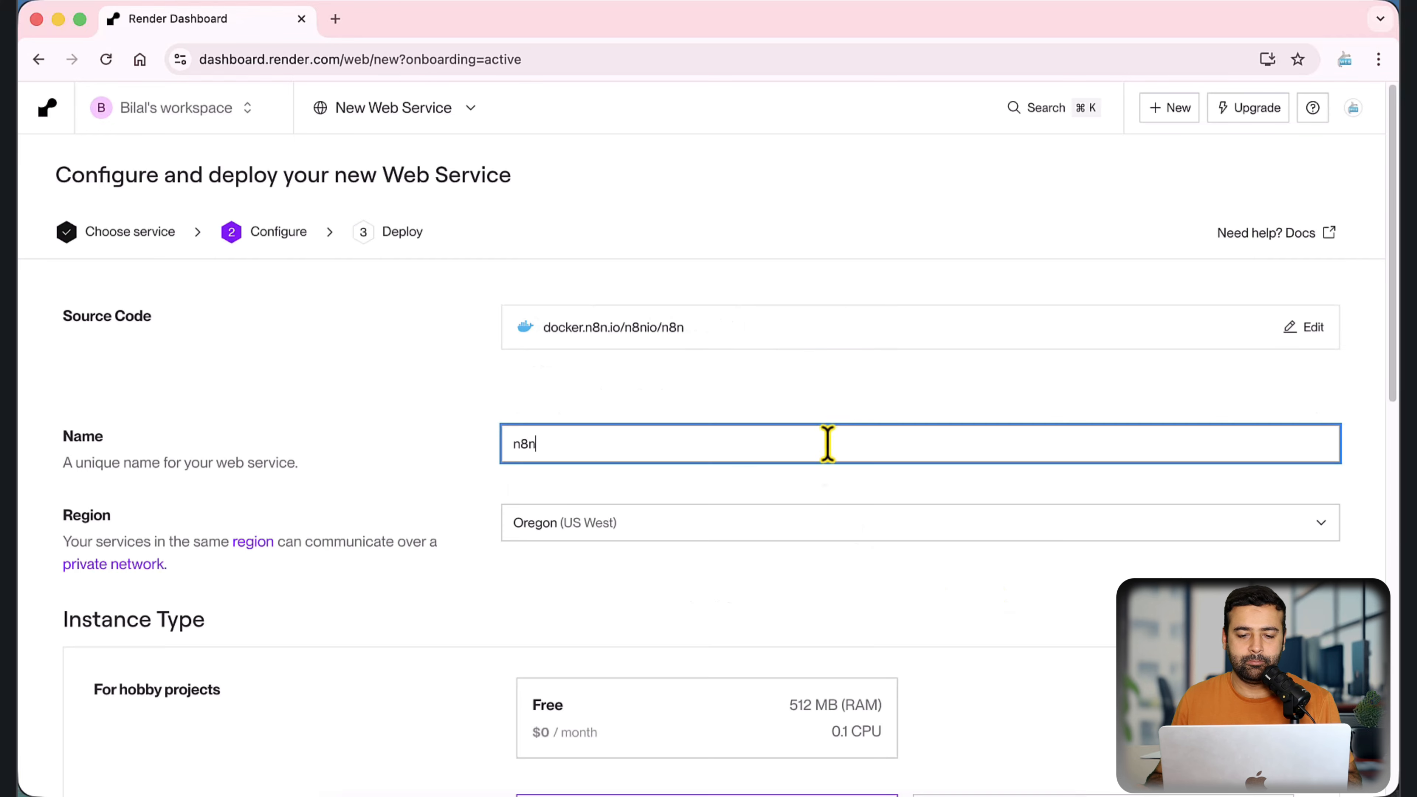
pyautogui.scroll(-5, 846, 346)
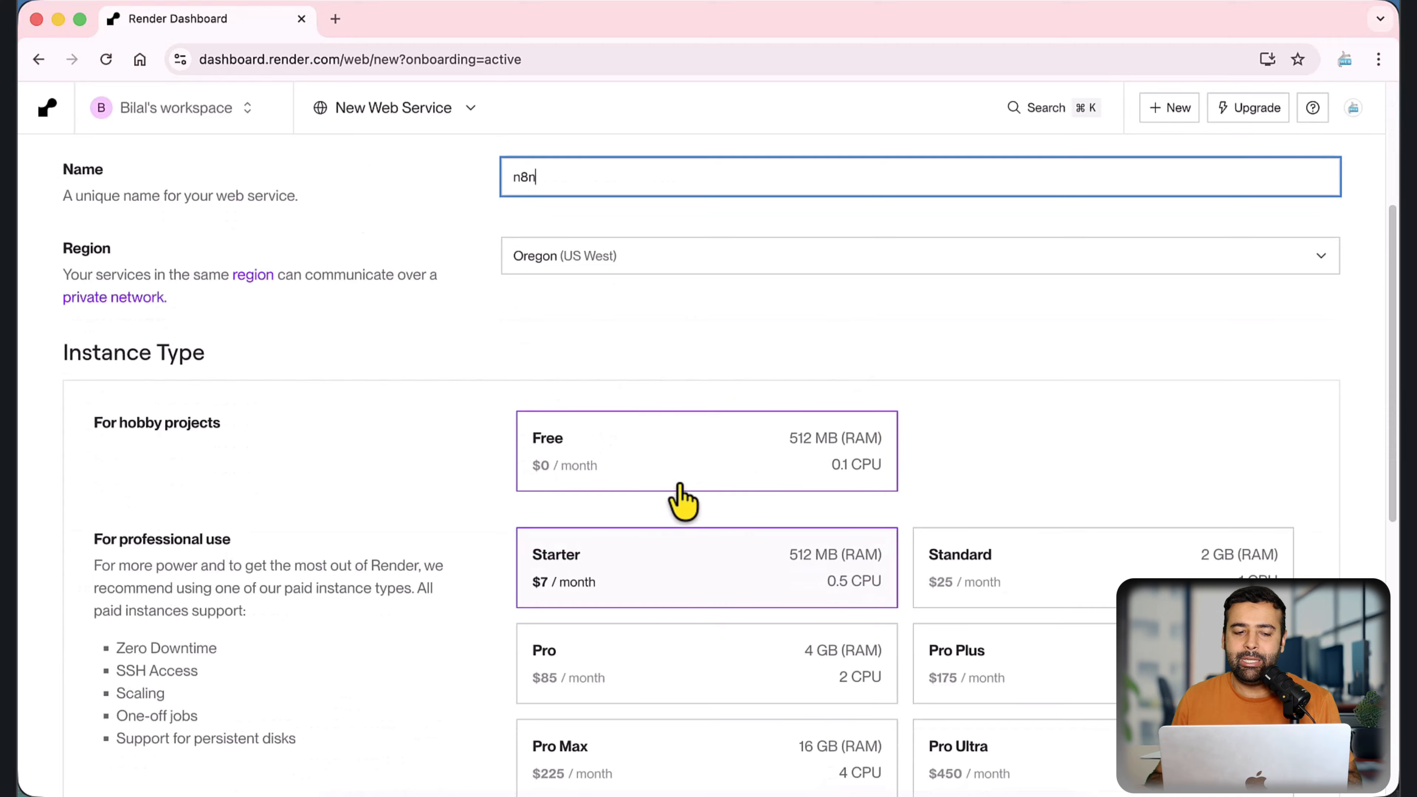
pyautogui.moveTo(92, 423); pyautogui.dragTo(234, 441)
pyautogui.click(346, 440)
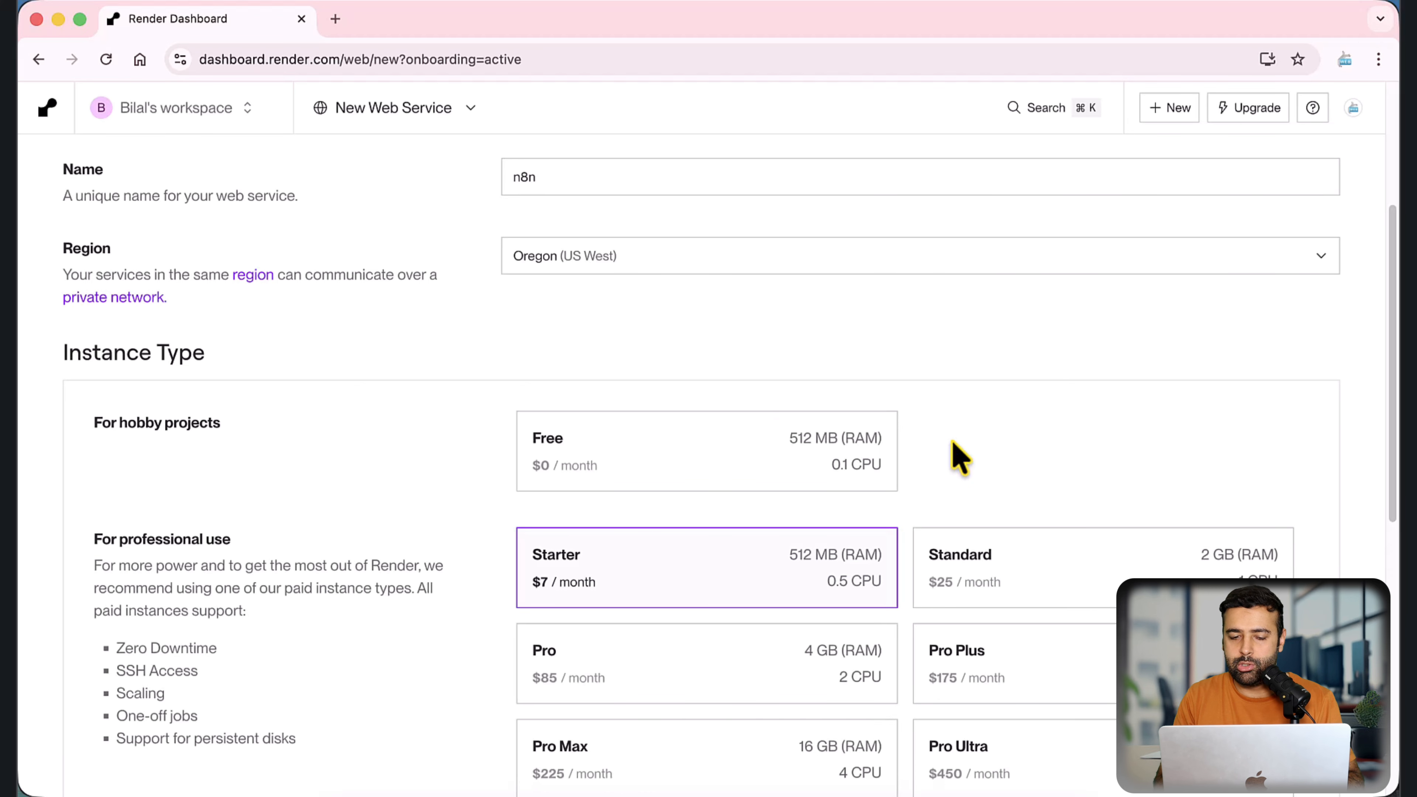
pyautogui.click(681, 474)
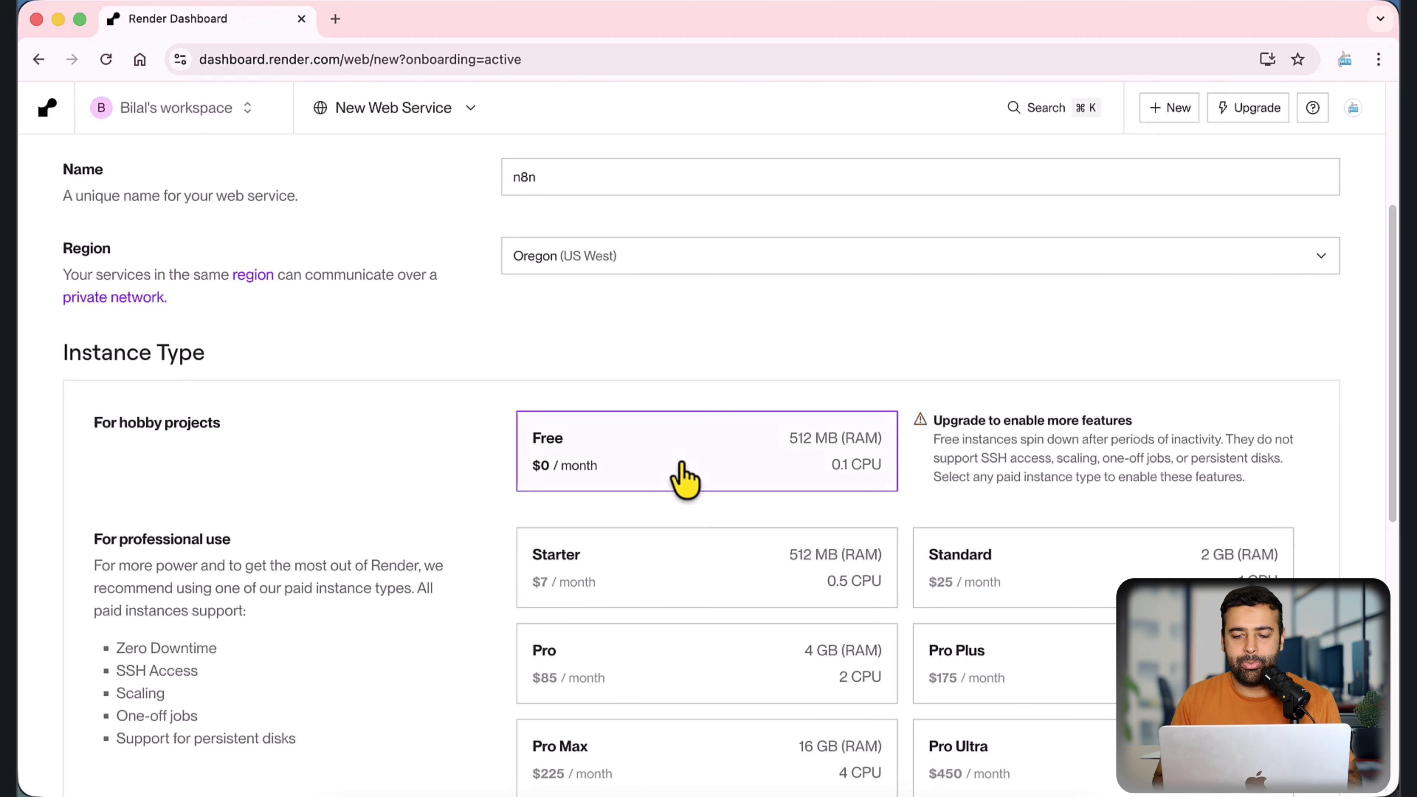
pyautogui.scroll(-10, 1164, 380)
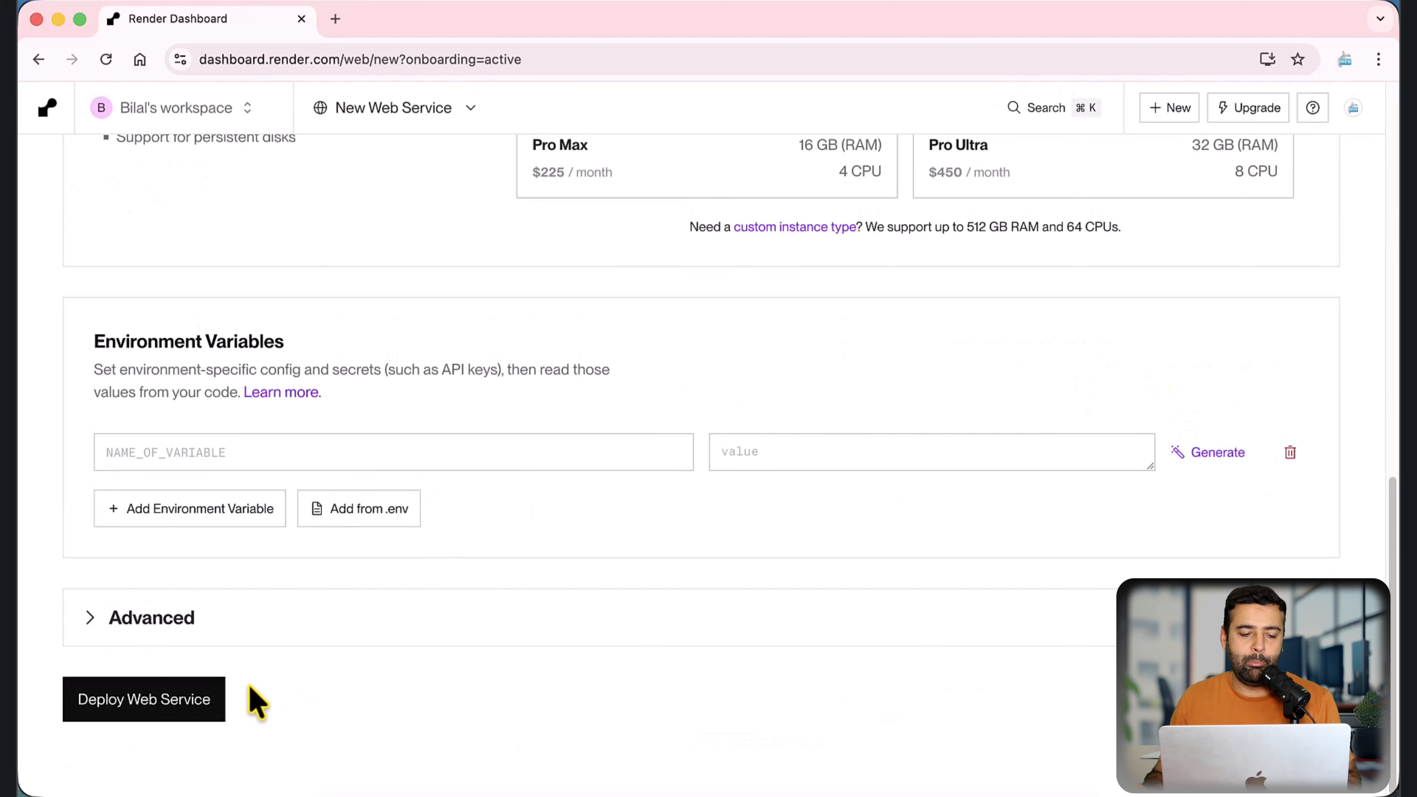
pyautogui.click(207, 702)
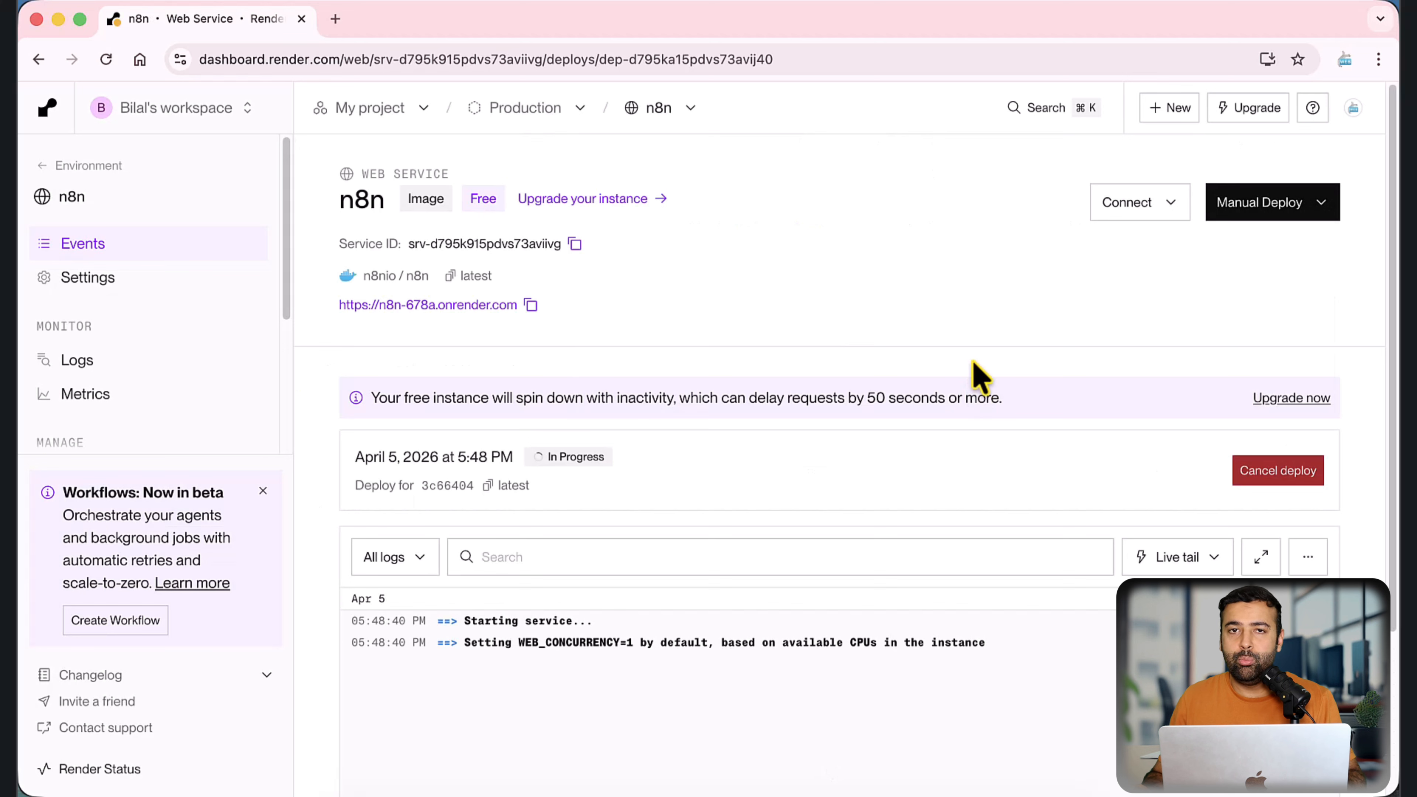
# Step: Examine the n8n service's deploy logs, the free-instance inactivity notice and the deploy status
pyautogui.scroll(-4, 968, 349)
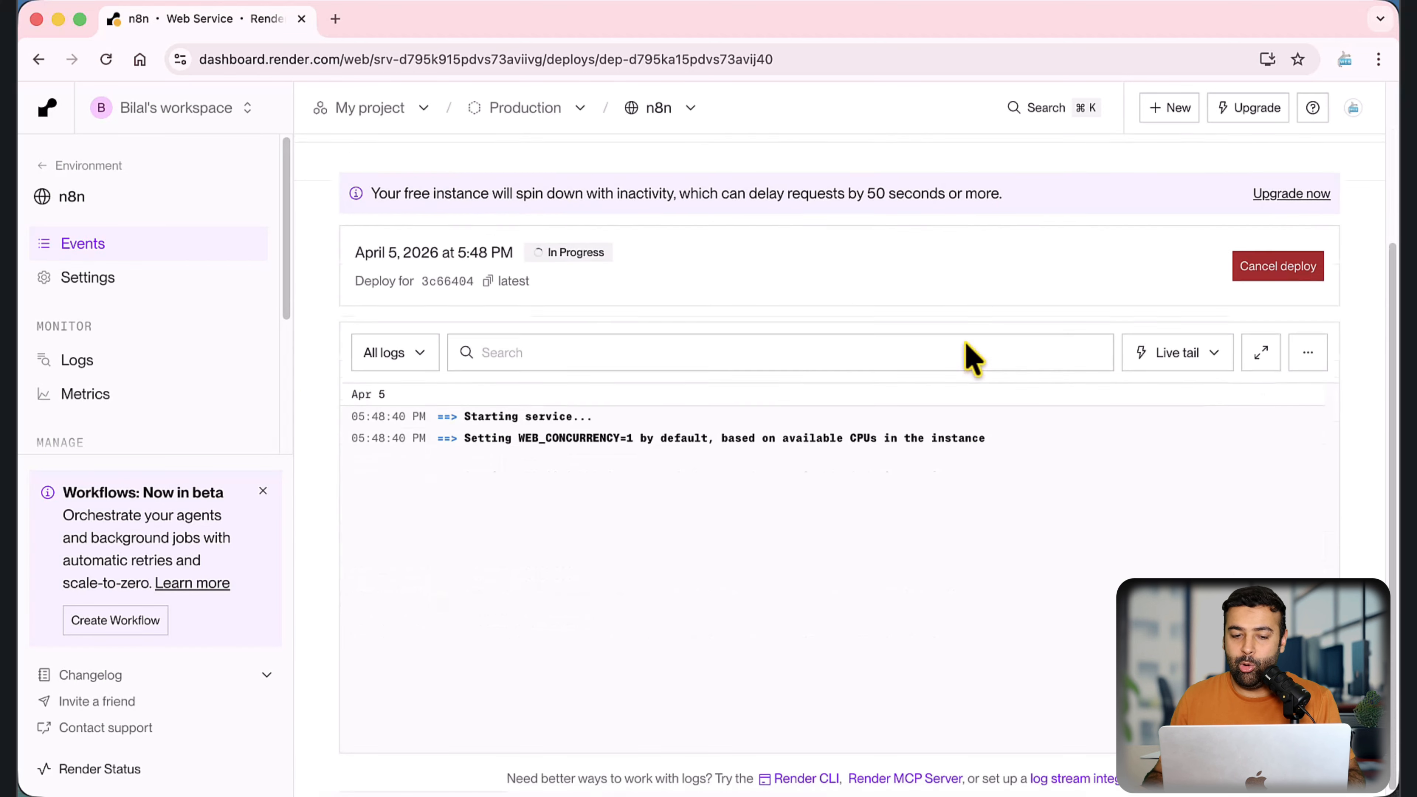
pyautogui.scroll(3, 965, 346)
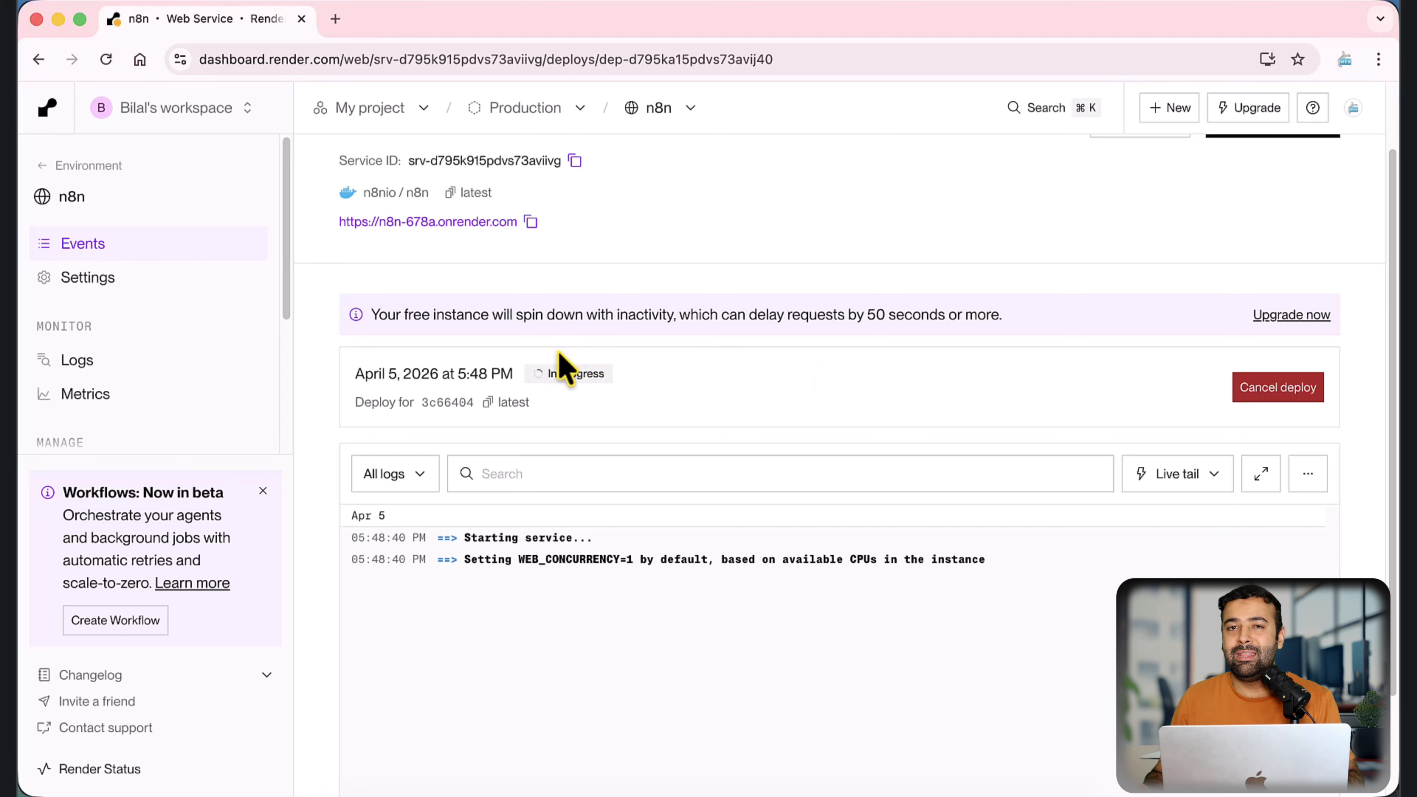
pyautogui.moveTo(369, 313); pyautogui.dragTo(1021, 332)
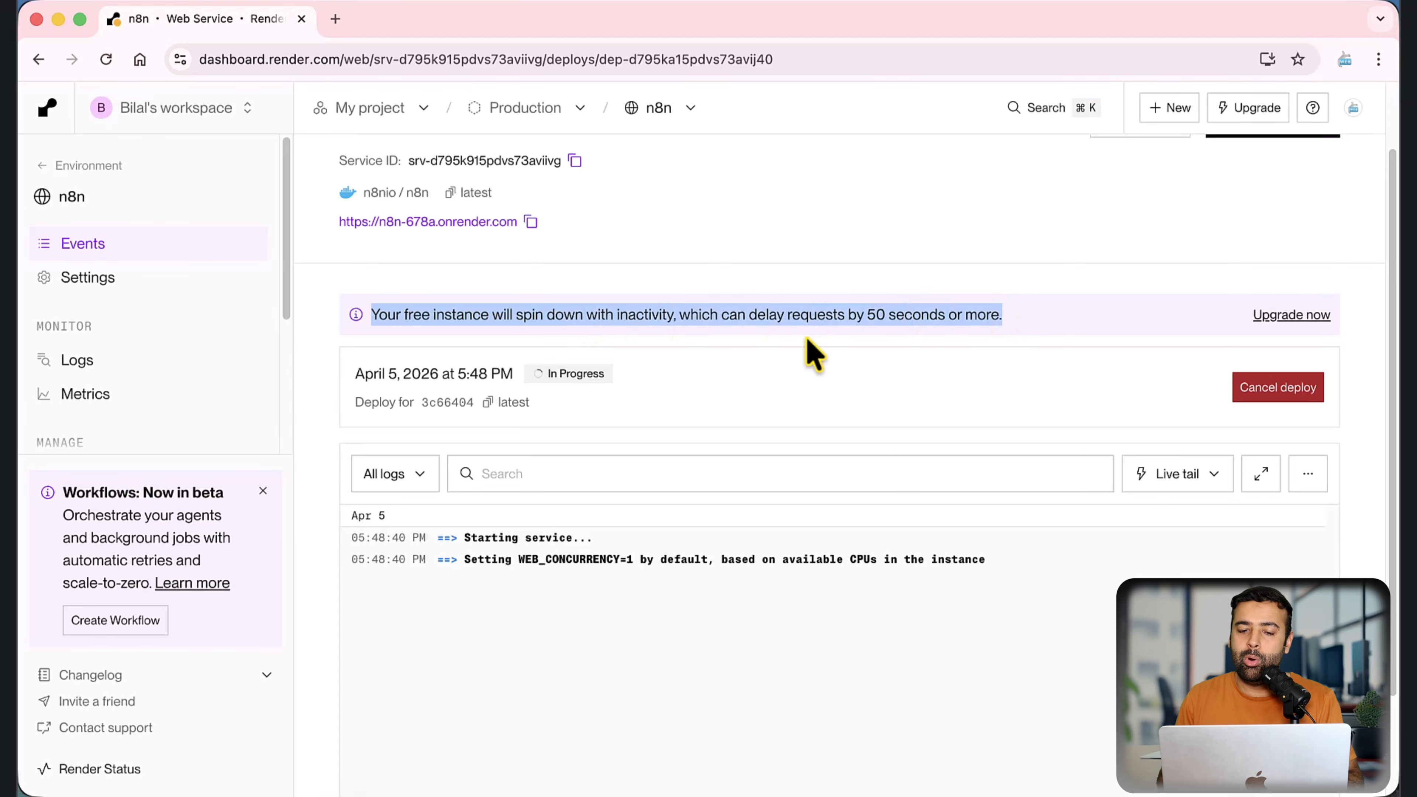
pyautogui.scroll(4, 806, 339)
pyautogui.hscroll(-3, 229, 422)
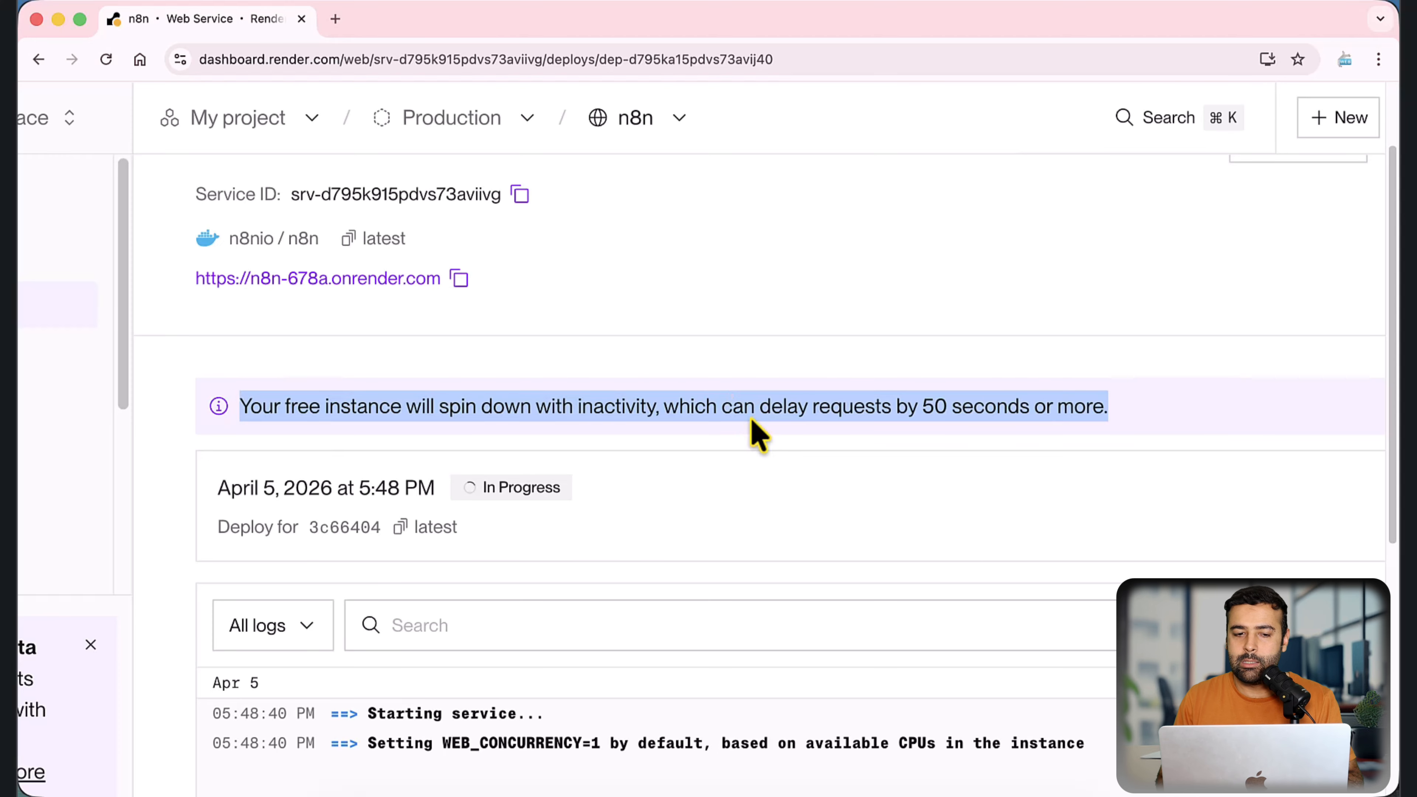
pyautogui.scroll(3, 759, 436)
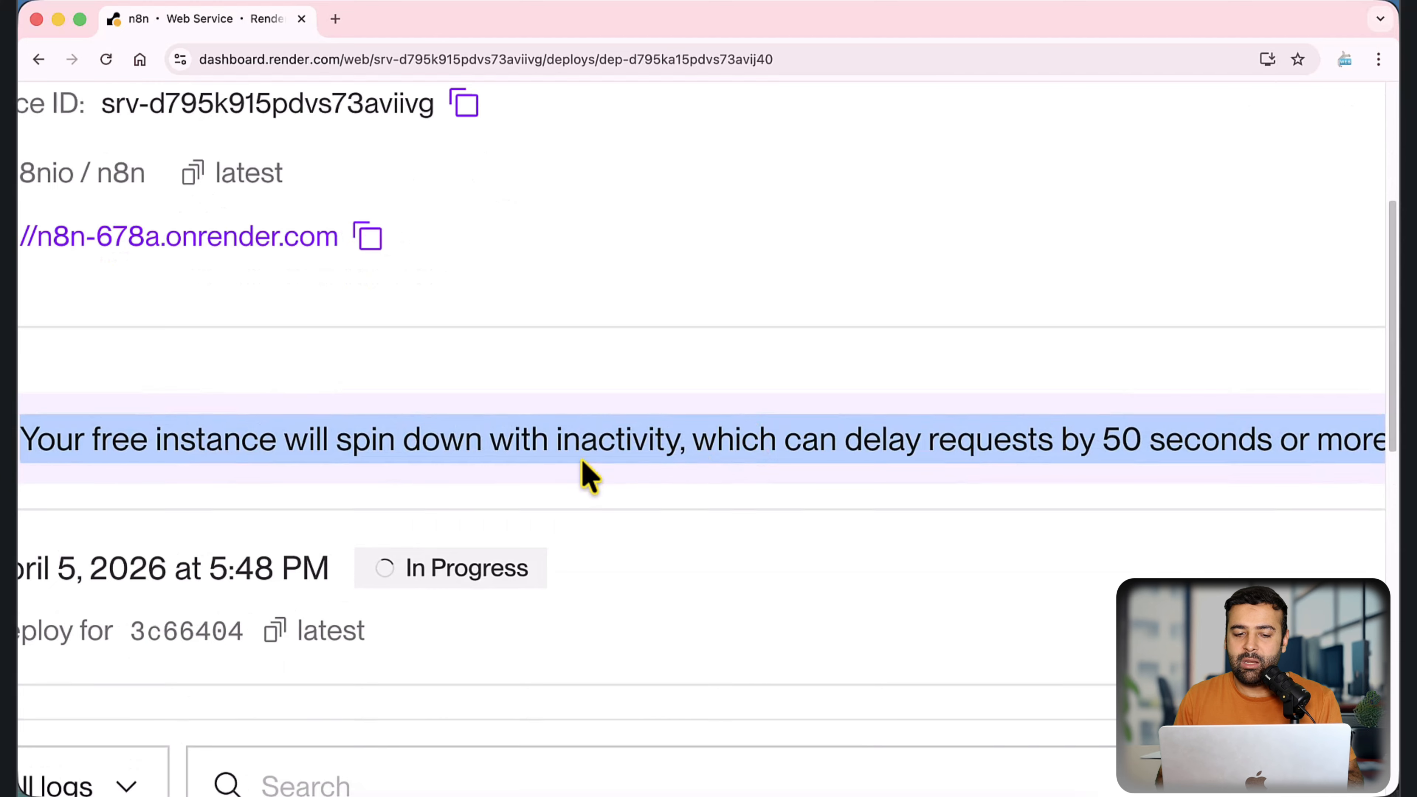
pyautogui.scroll(-3, 586, 477)
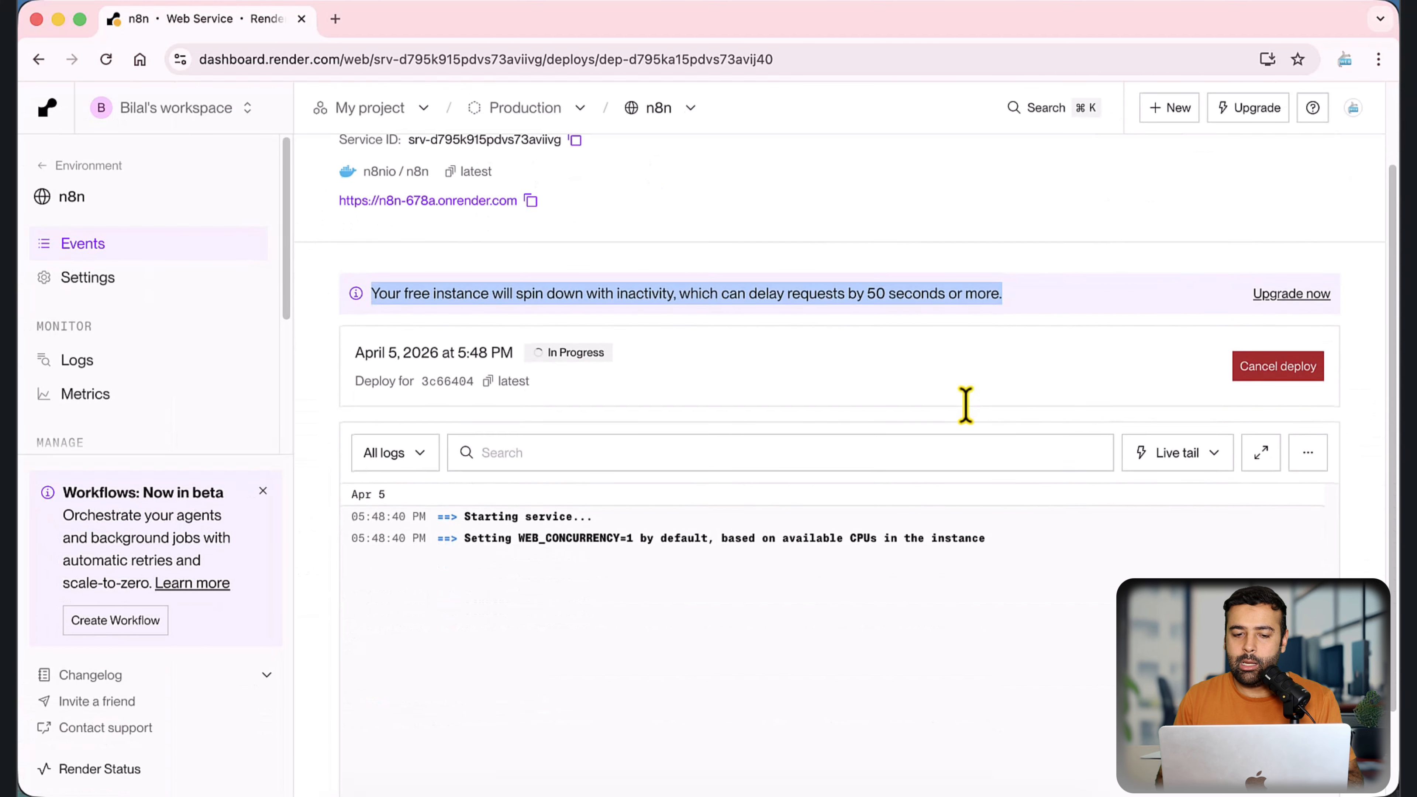
pyautogui.scroll(3, 964, 405)
pyautogui.scroll(-2, 965, 405)
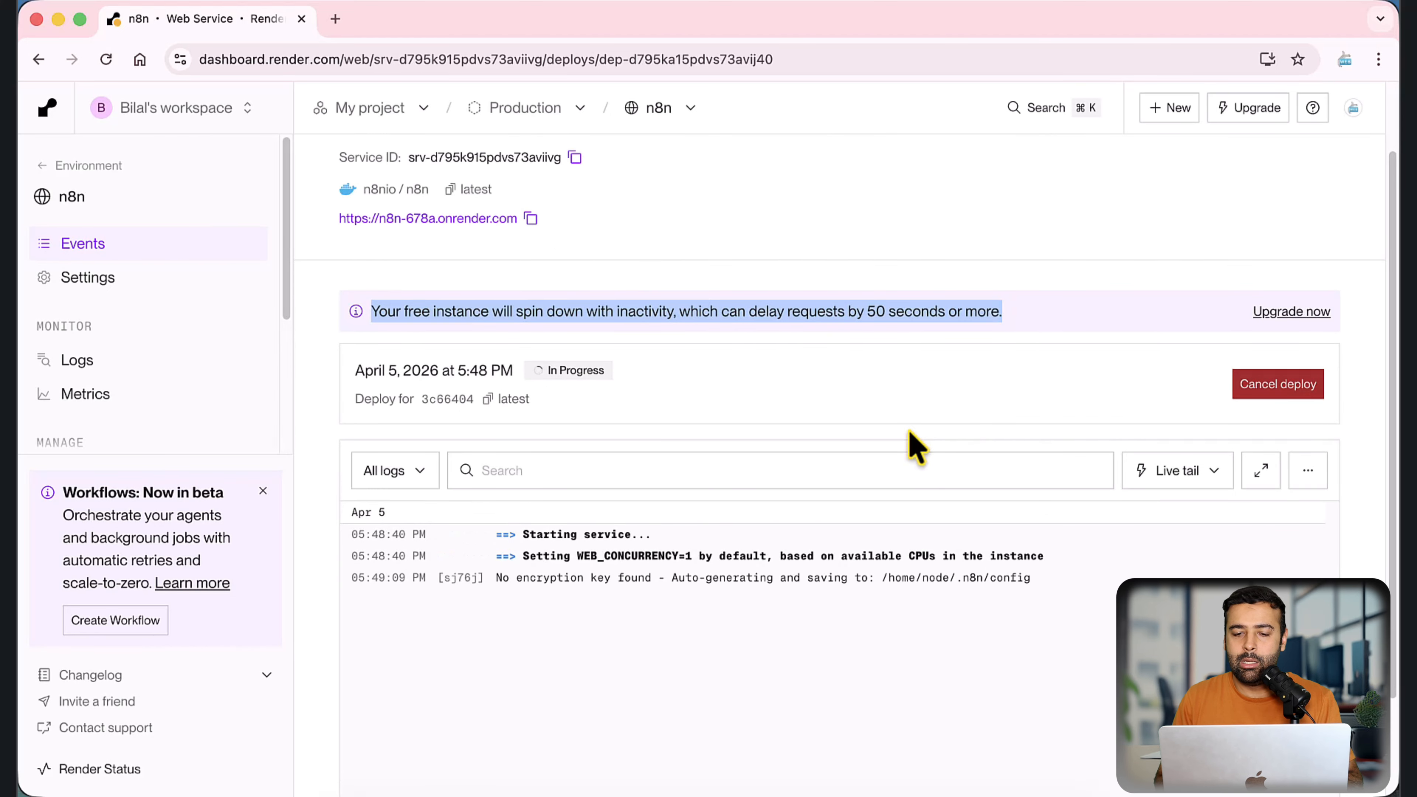
pyautogui.scroll(1, 909, 430)
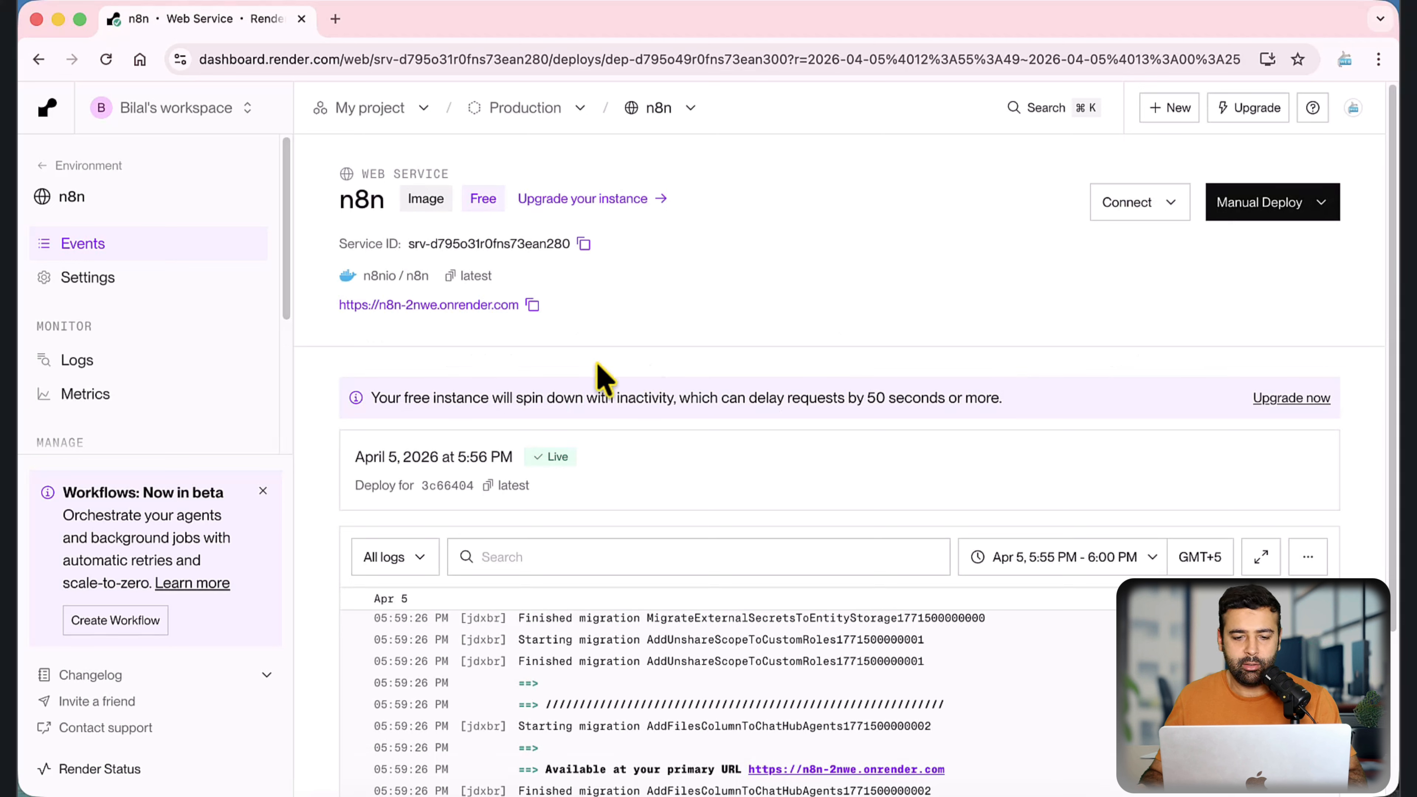
pyautogui.moveTo(357, 457); pyautogui.dragTo(548, 453)
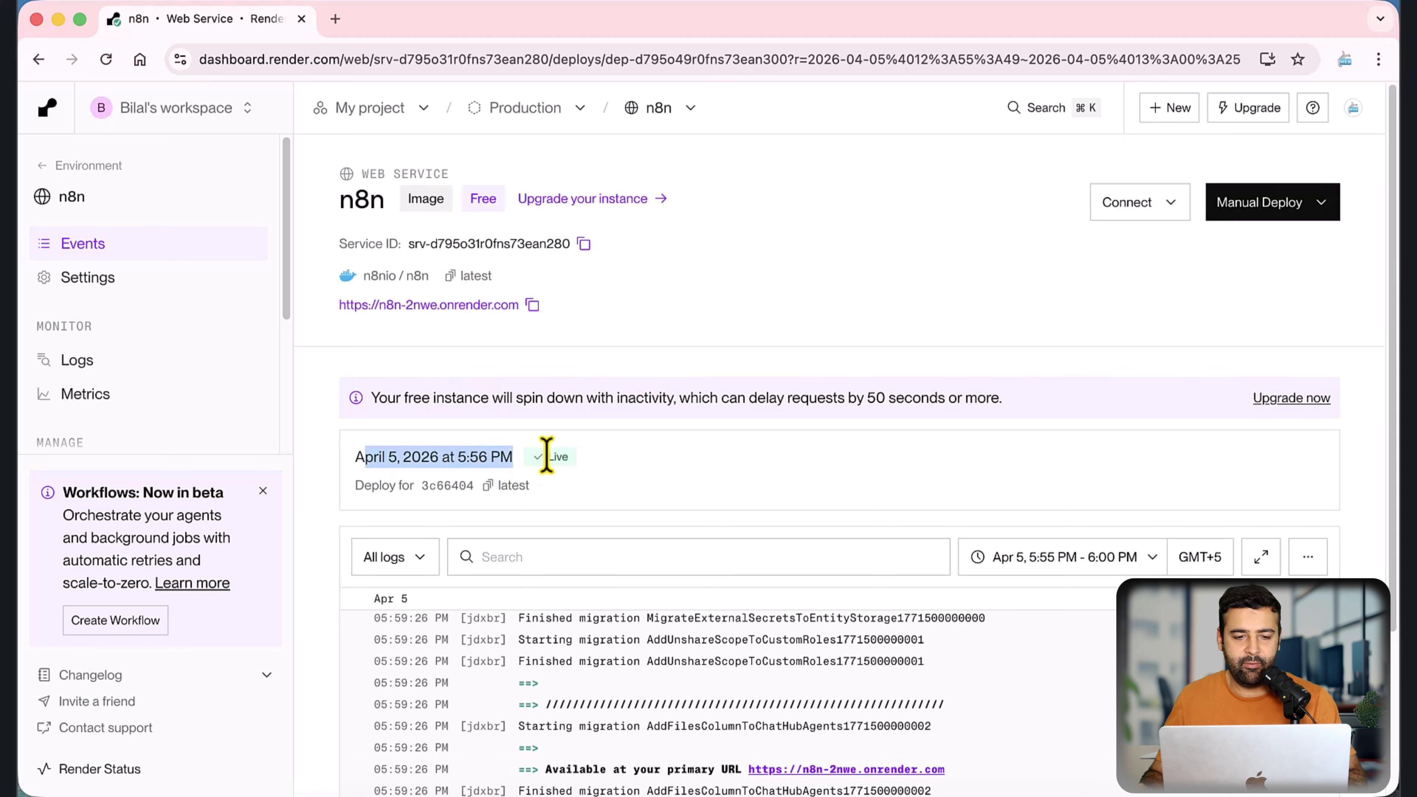
pyautogui.click(614, 462)
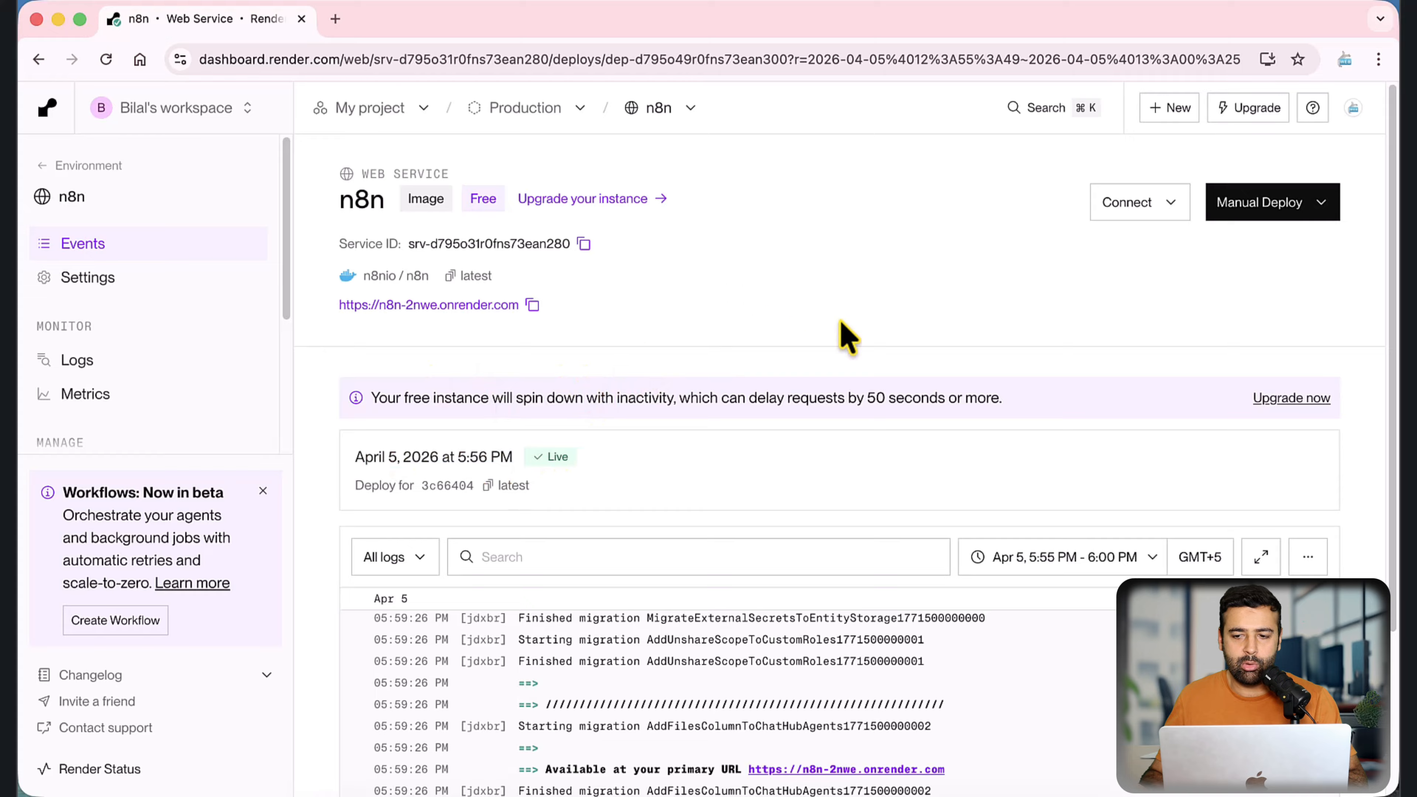
# Step: Review the manual deploy options available for the n8n service, without running any of them
pyautogui.click(1321, 204)
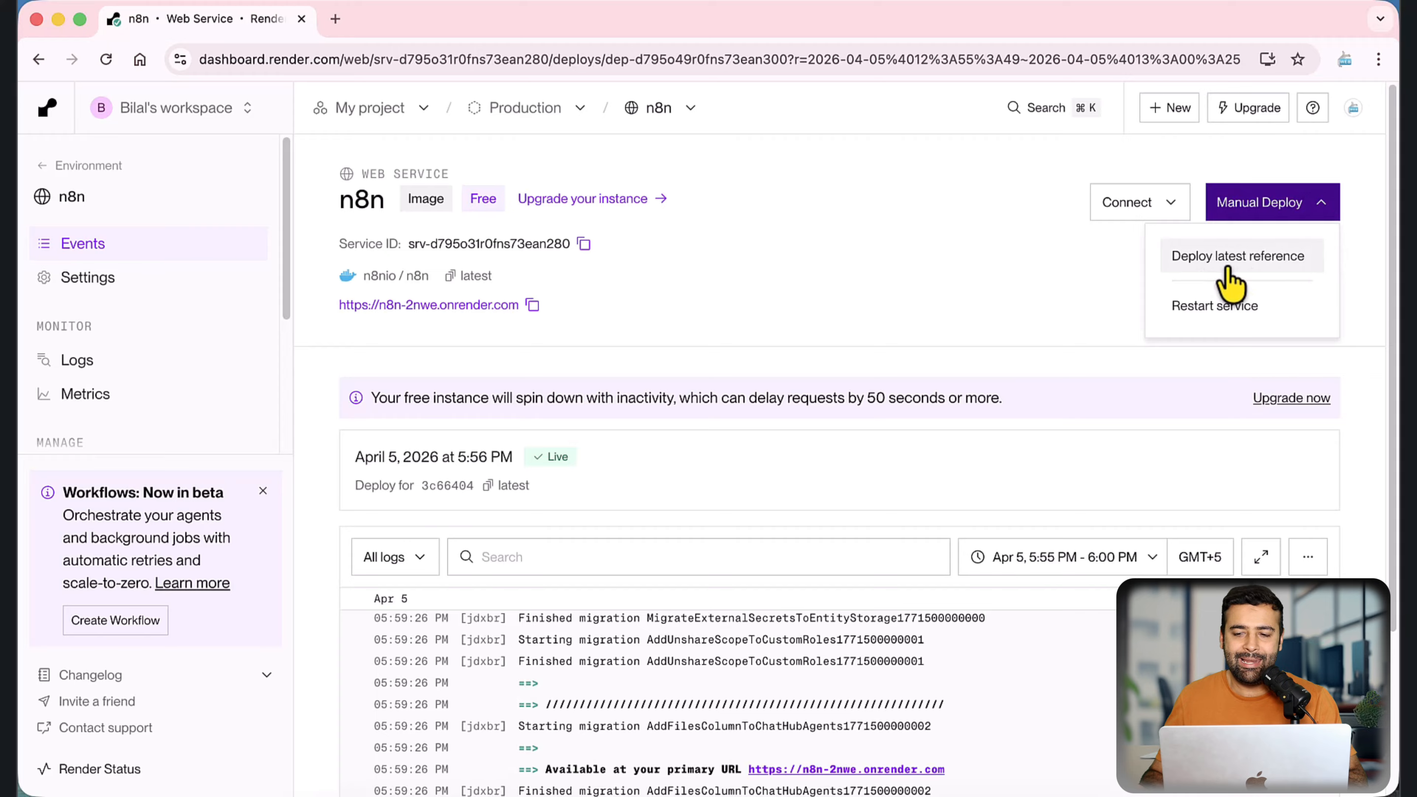
pyautogui.click(1026, 283)
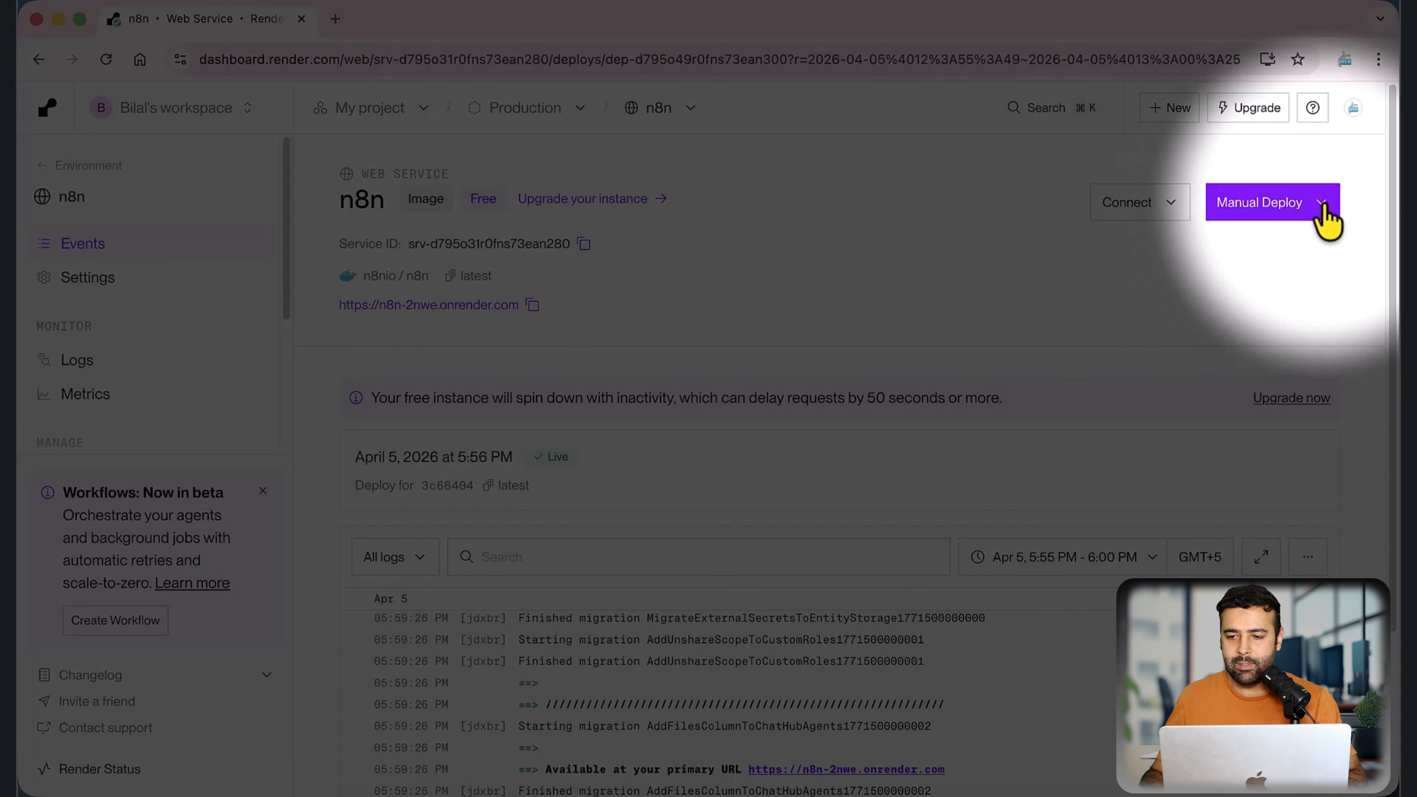
pyautogui.click(1323, 214)
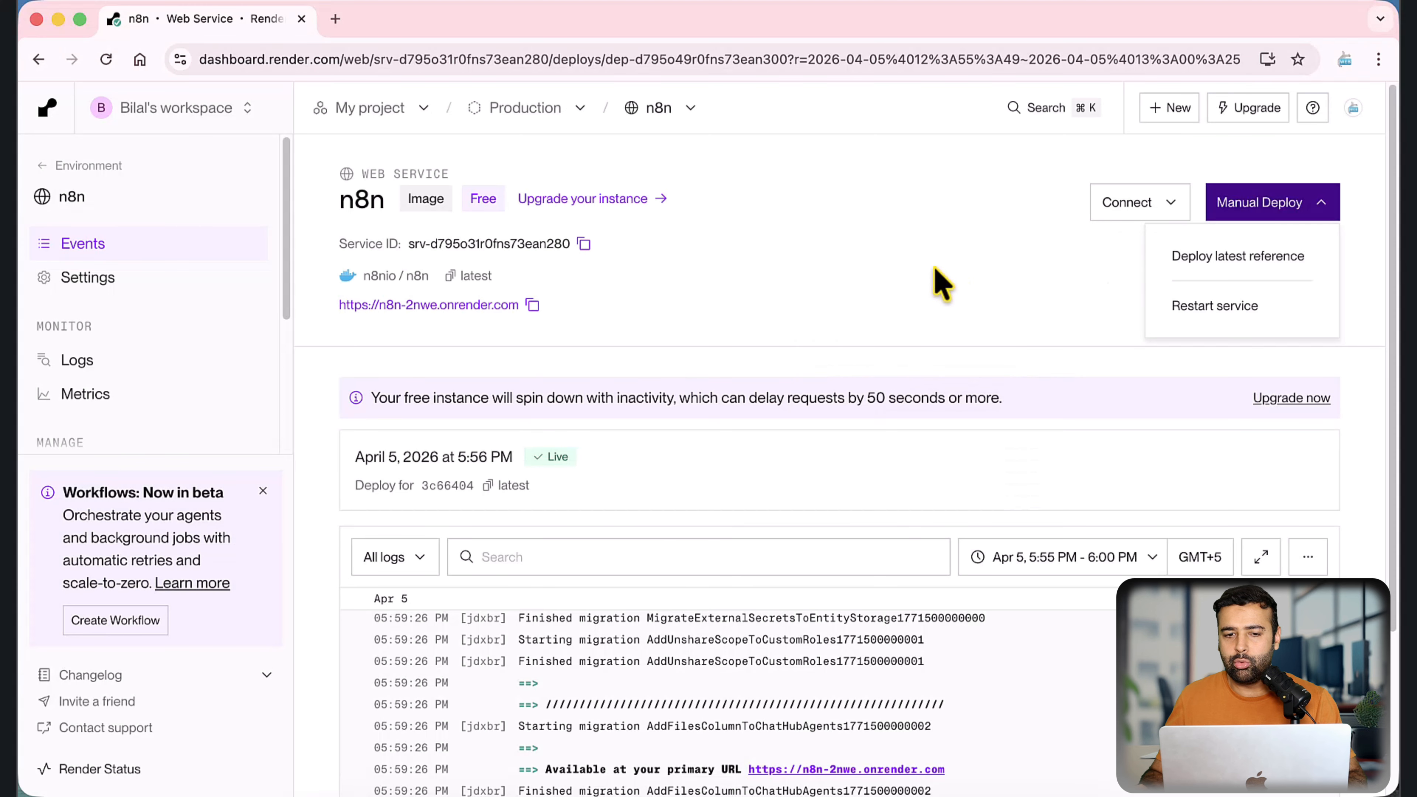
pyautogui.click(942, 284)
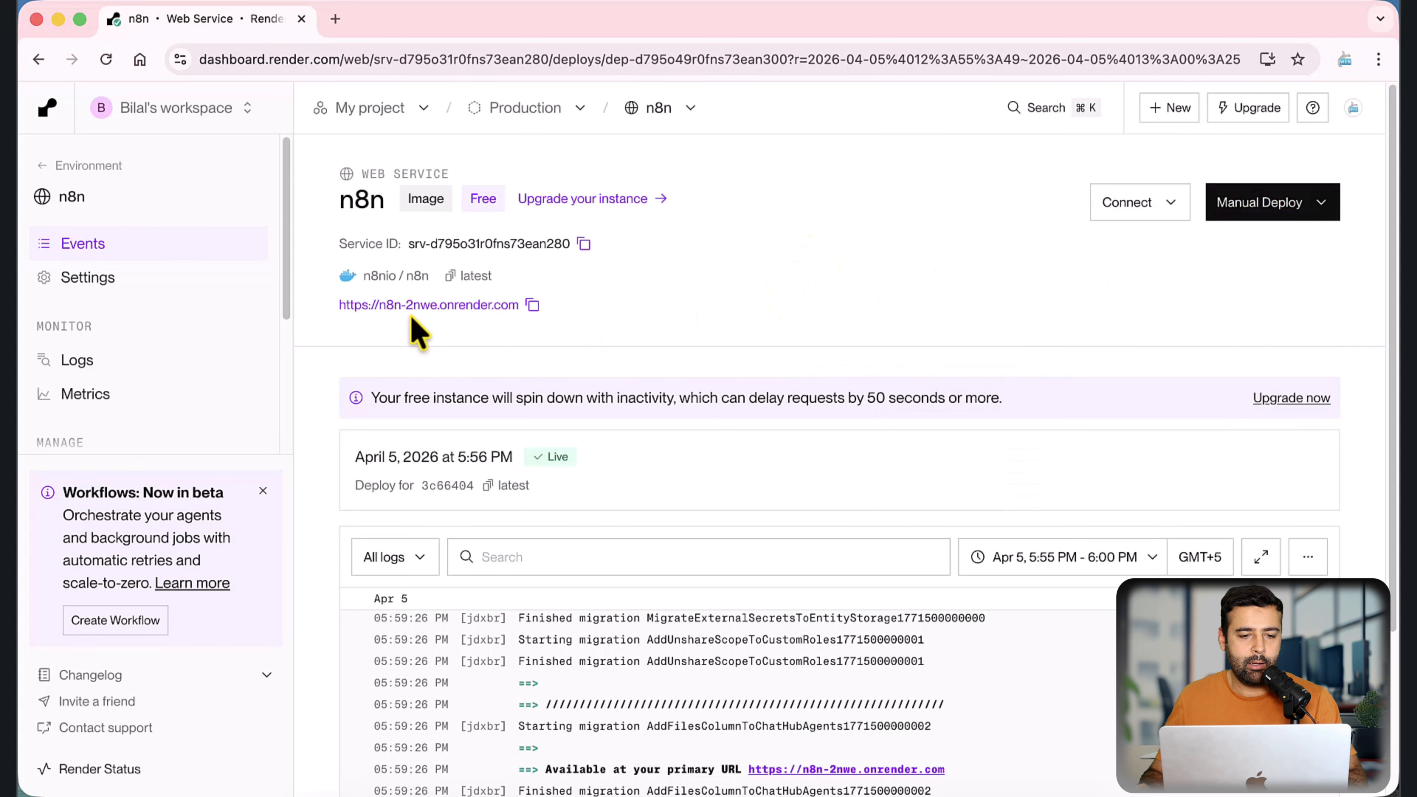
# Step: Open the service's onrender.com URL and set up the n8n owner account with the e-mail, first name, last name and password
pyautogui.click(471, 323)
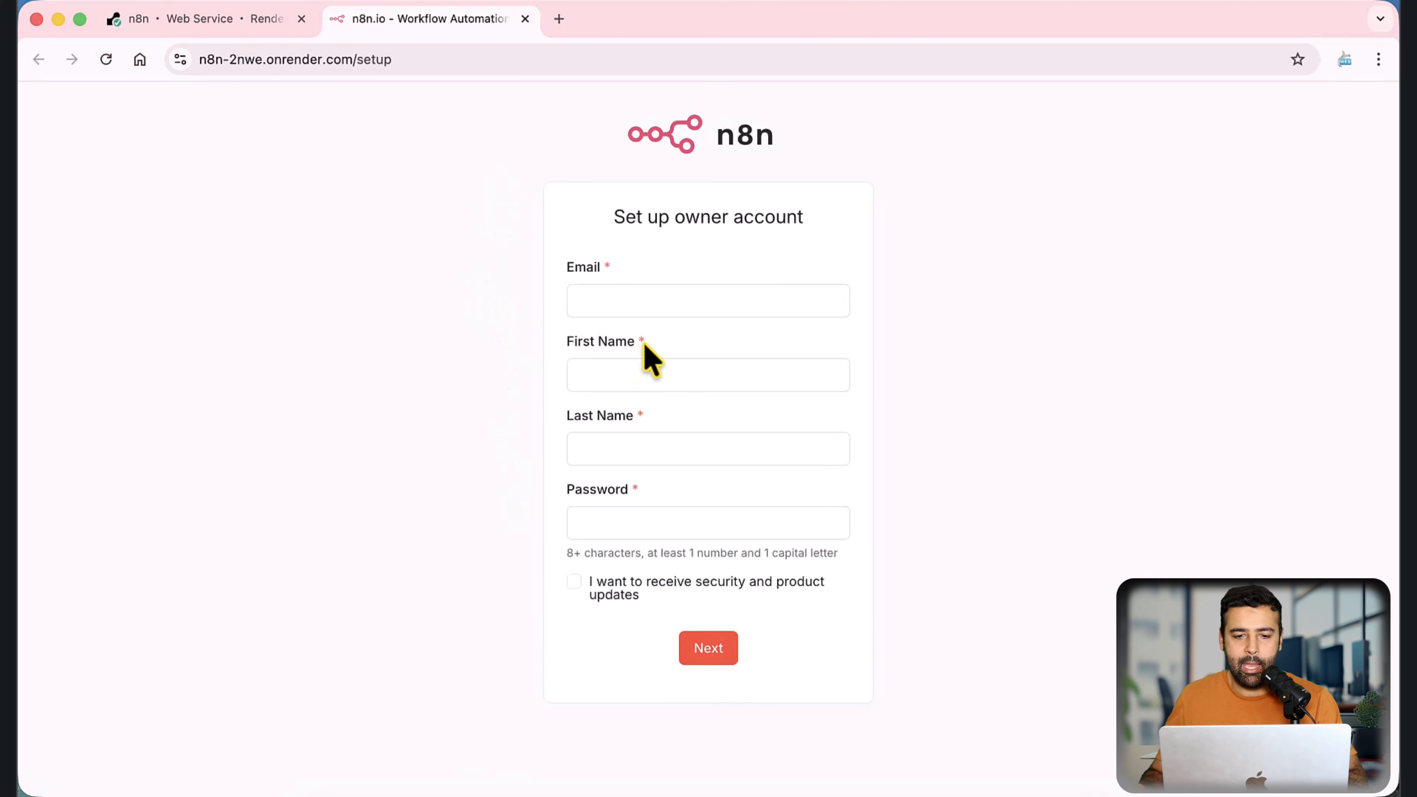
pyautogui.click(695, 303)
pyautogui.write('?????')
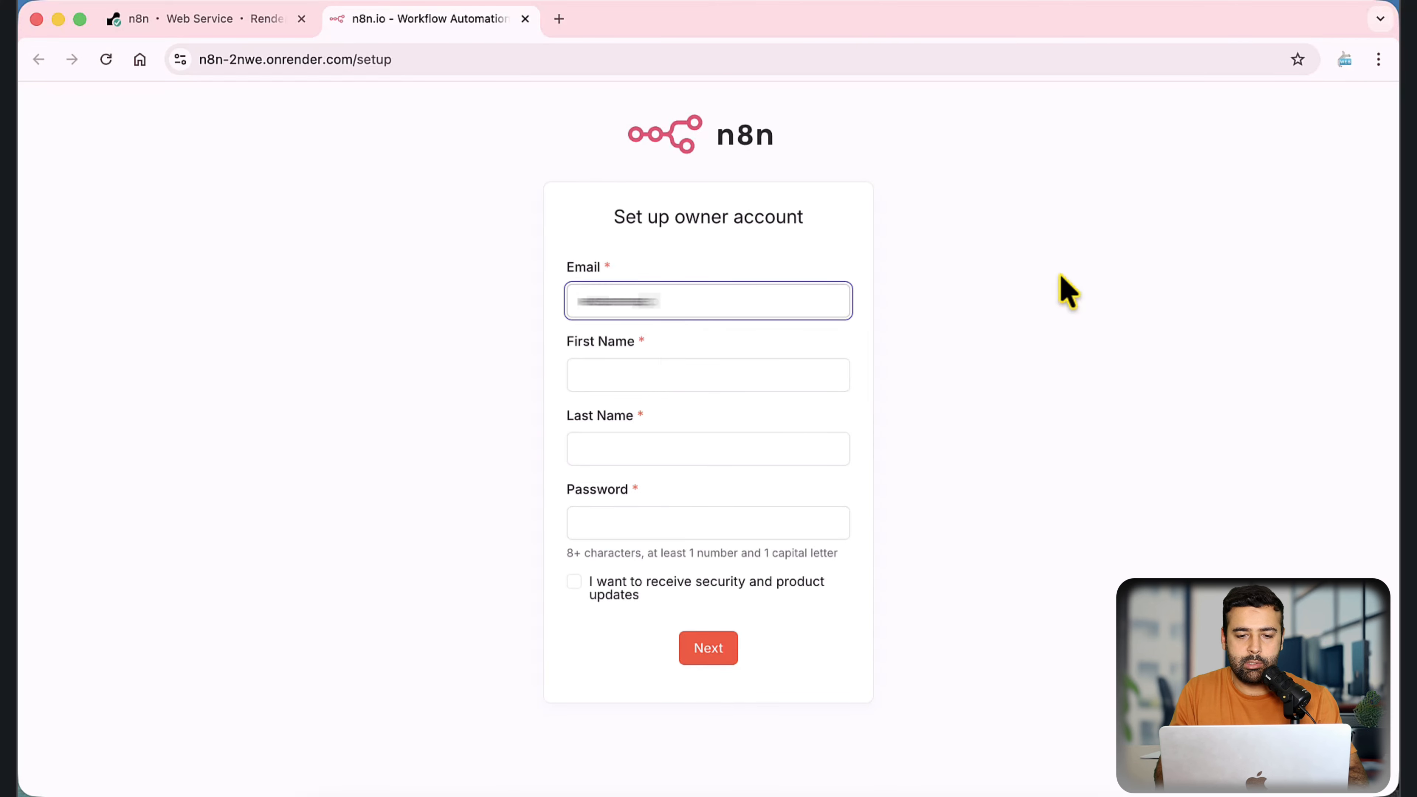
pyautogui.press('Tab')
pyautogui.write('B')
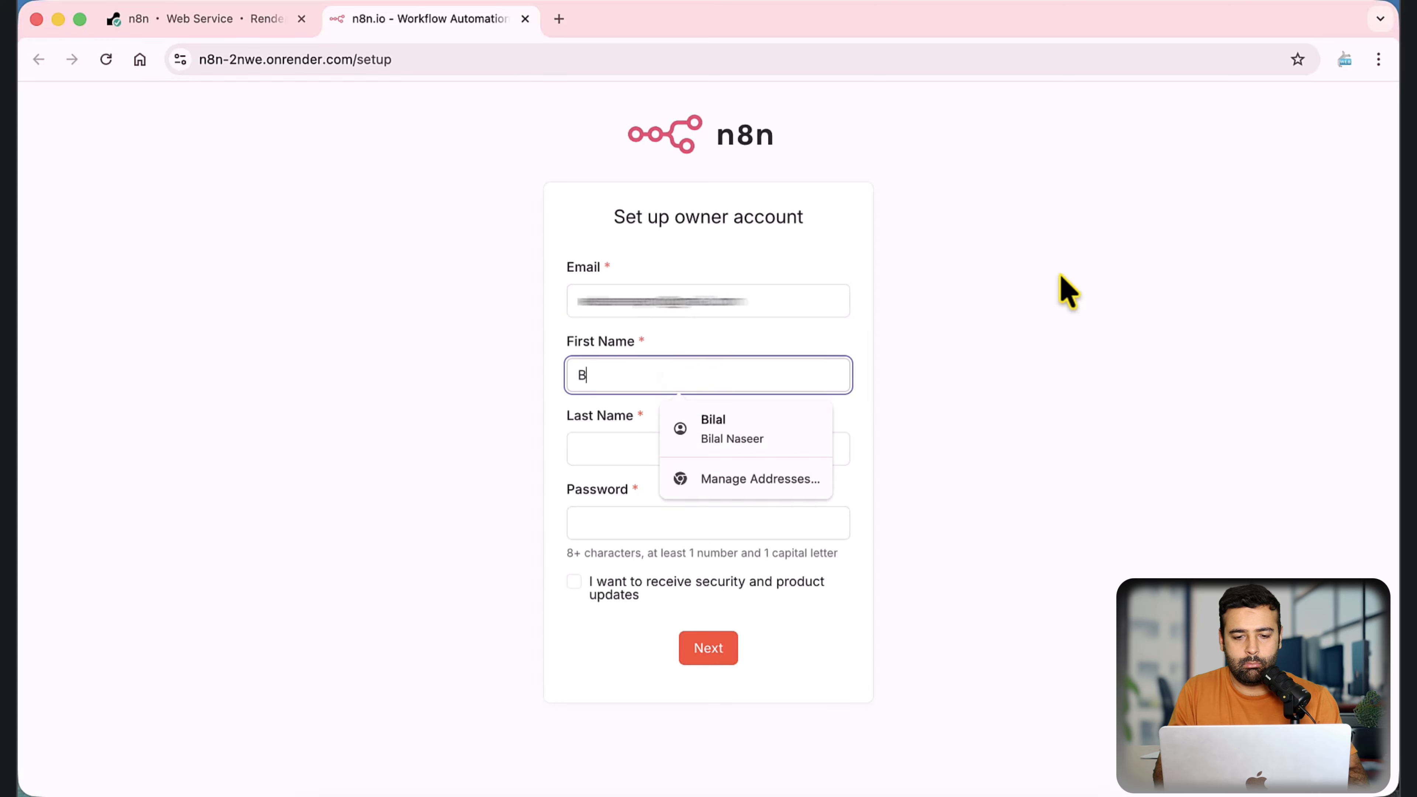
pyautogui.write('ilal')
pyautogui.press('Tab')
pyautogui.write('Naseer')
pyautogui.press('Tab')
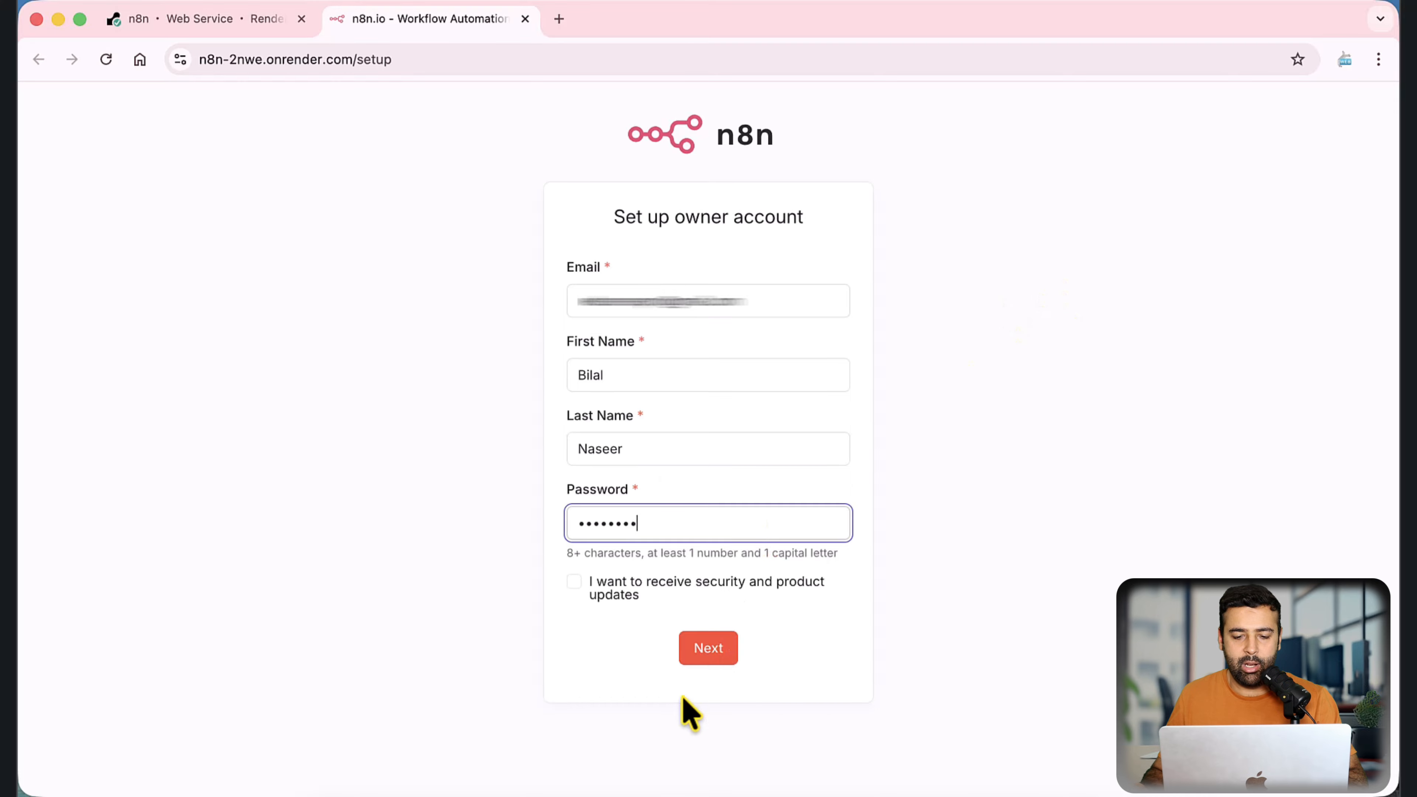
pyautogui.click(708, 648)
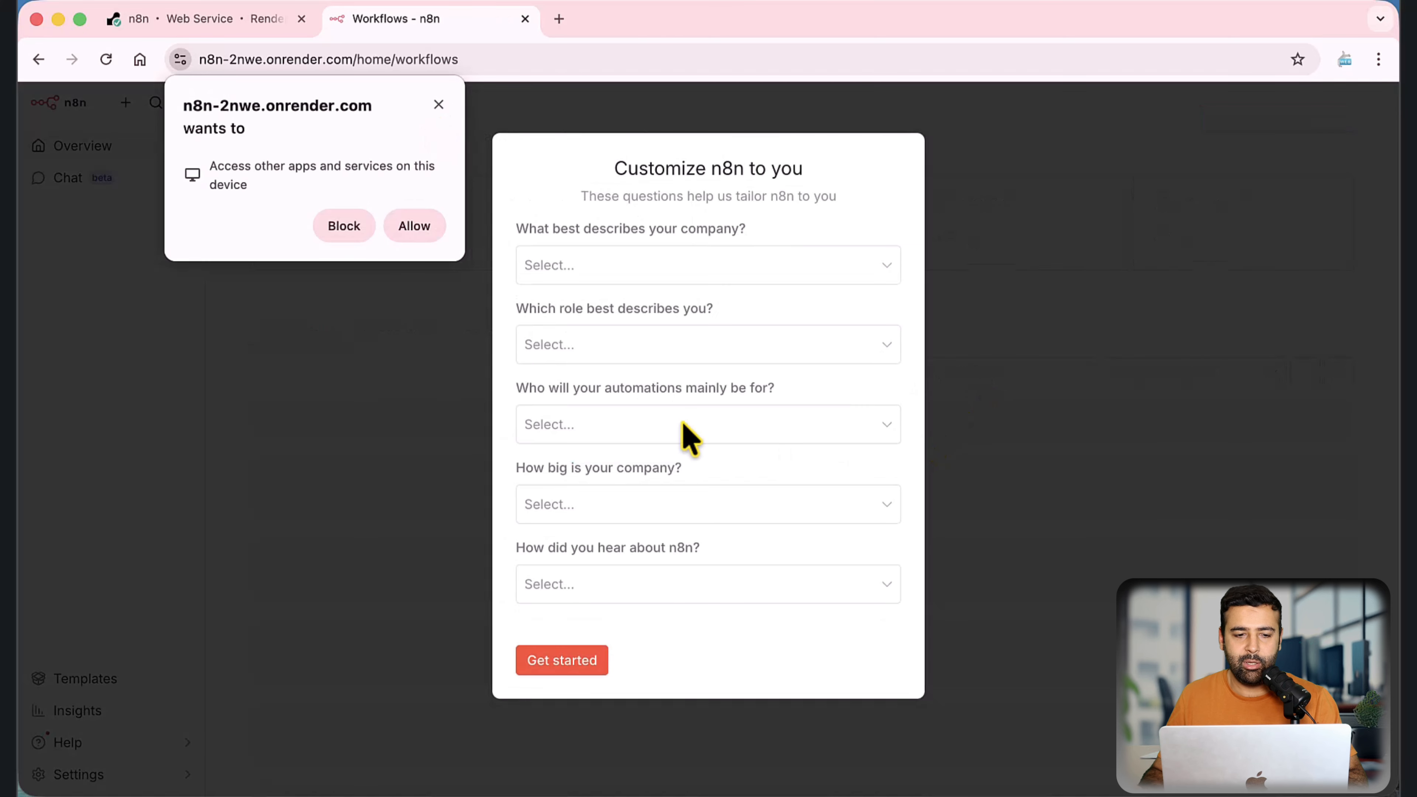
# Step: Block the site's request to access other apps and services, and set the company description to Software as a service
pyautogui.click(439, 105)
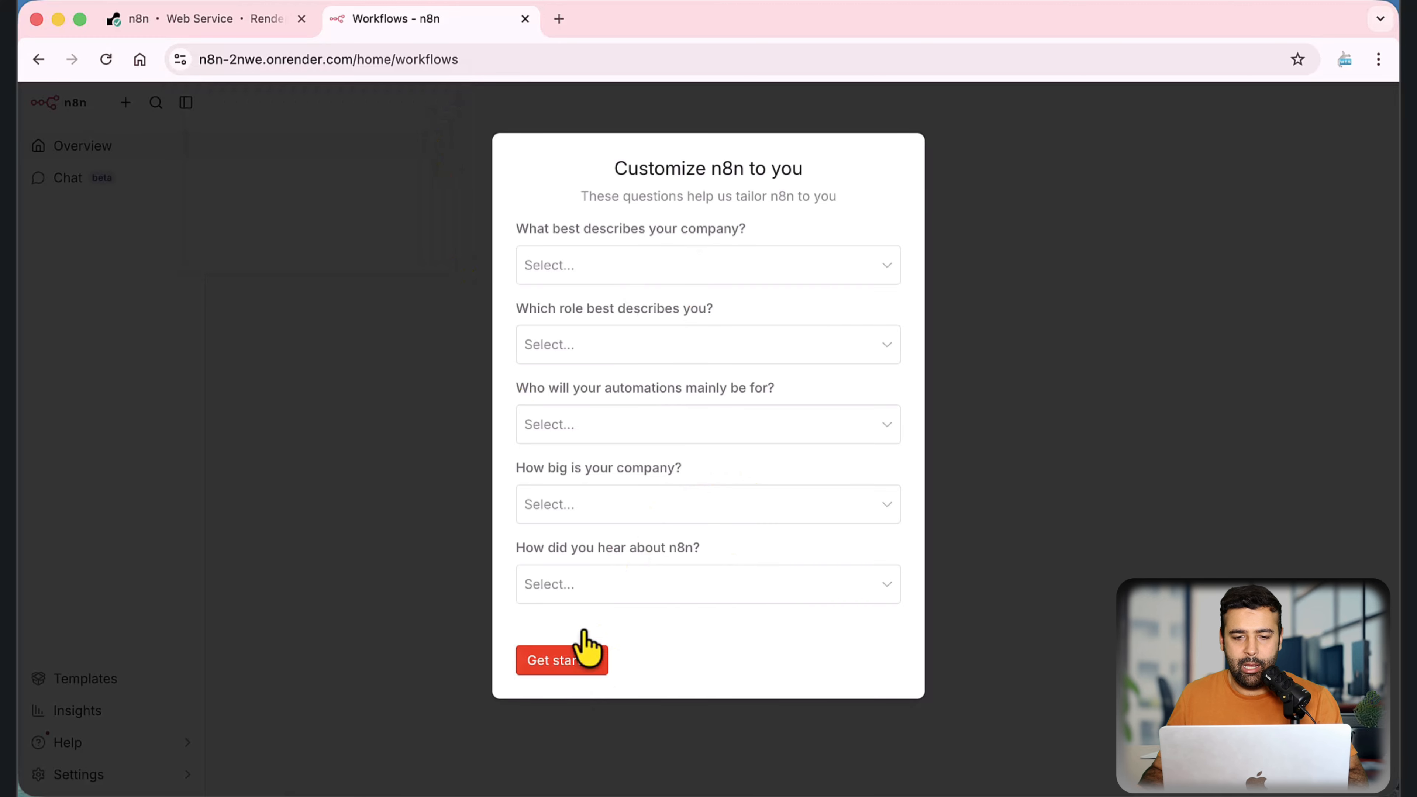
pyautogui.click(694, 268)
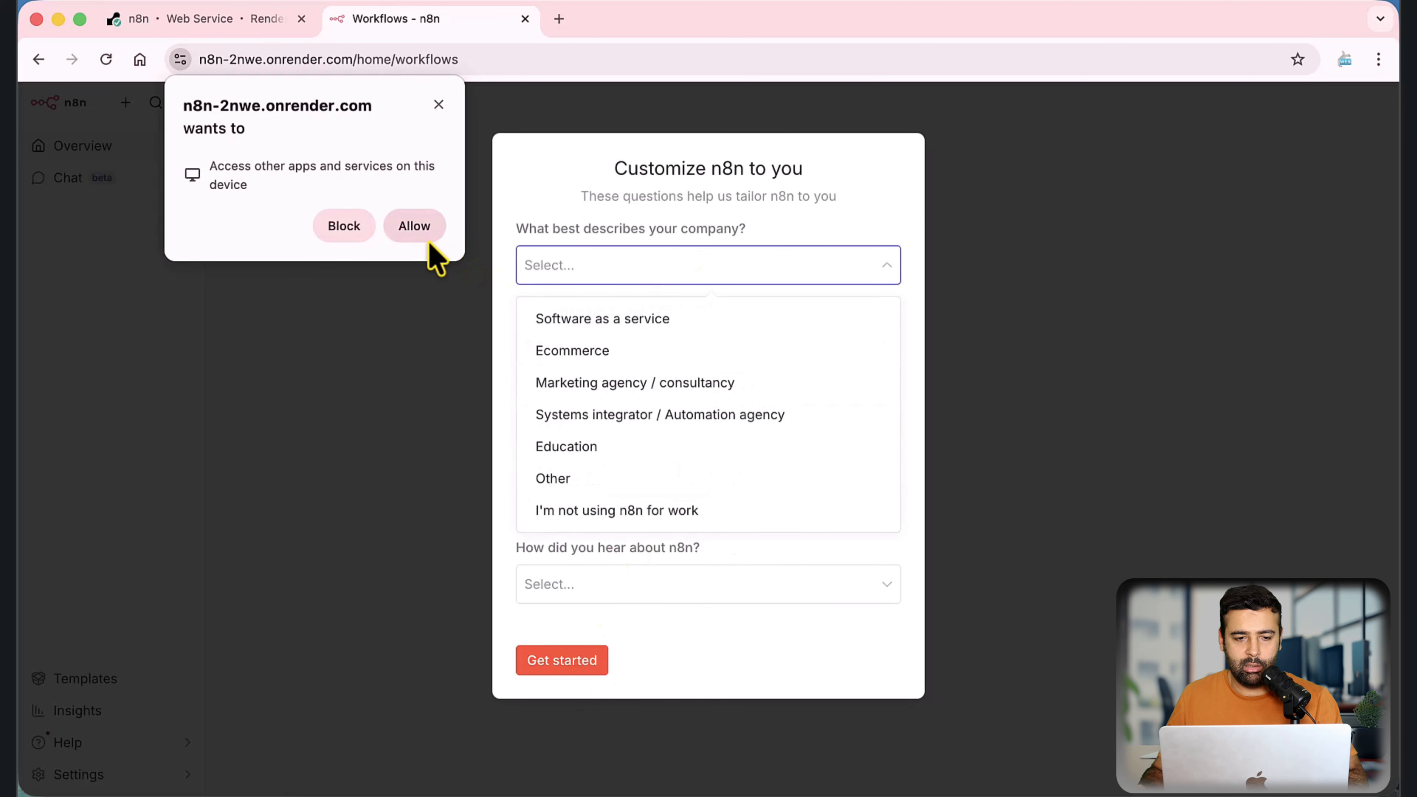
pyautogui.click(340, 226)
pyautogui.click(636, 268)
pyautogui.click(632, 320)
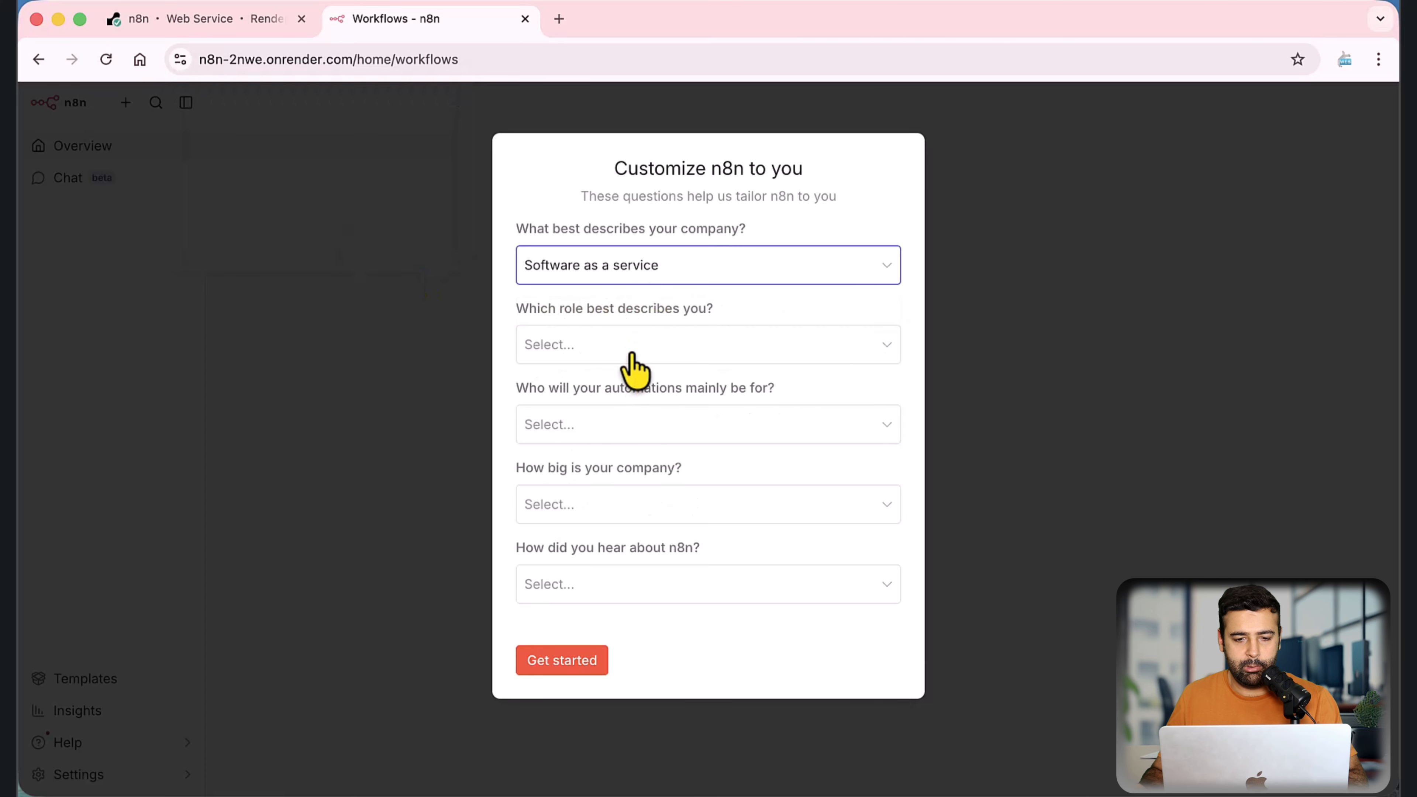
# Step: Set the role to Business Owner and choose Myself as who the automations will mainly be for
pyautogui.click(630, 351)
pyautogui.click(617, 401)
pyautogui.click(609, 433)
pyautogui.click(608, 476)
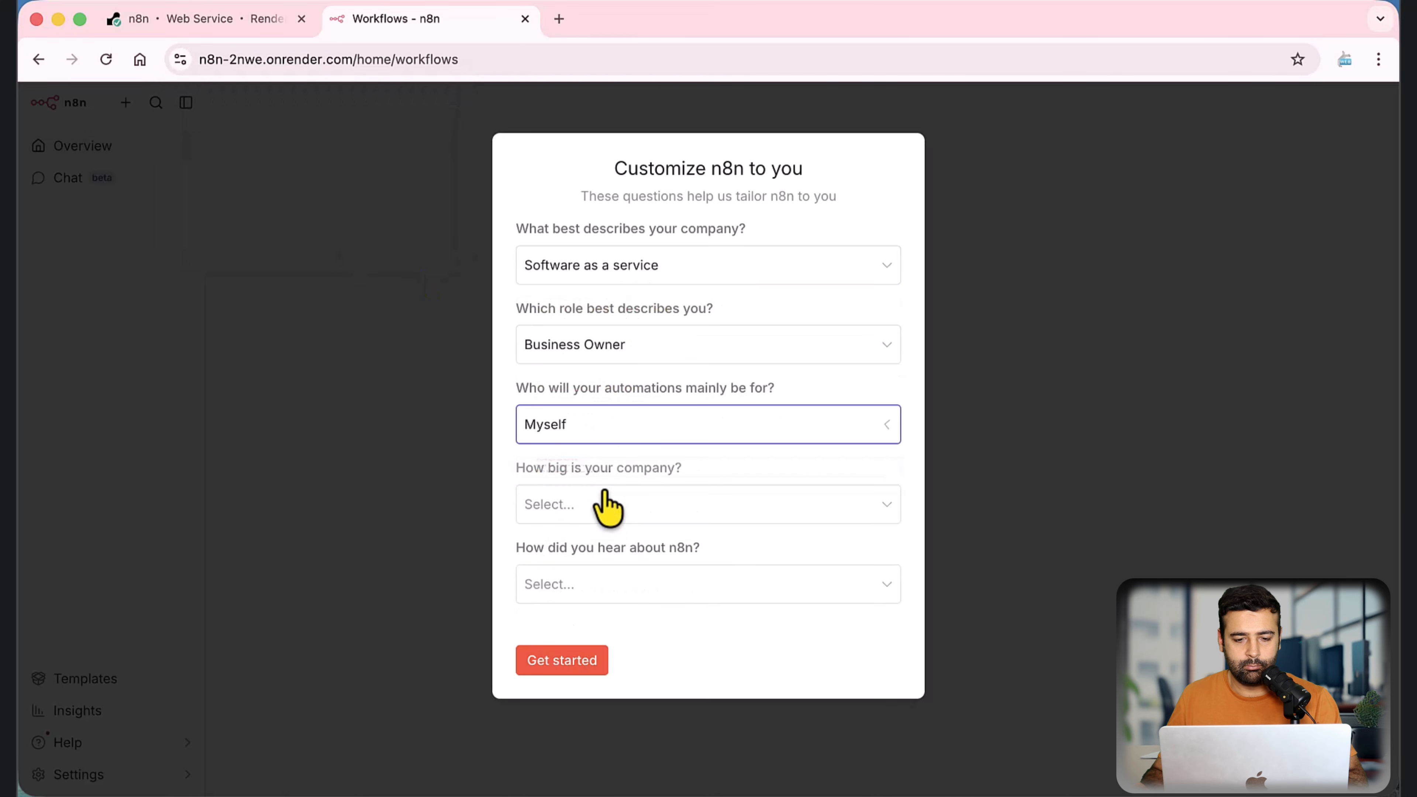
# Step: Choose a company size and Google as the way of hearing about n8n, and submit the customization survey
pyautogui.click(596, 505)
pyautogui.click(591, 569)
pyautogui.click(597, 584)
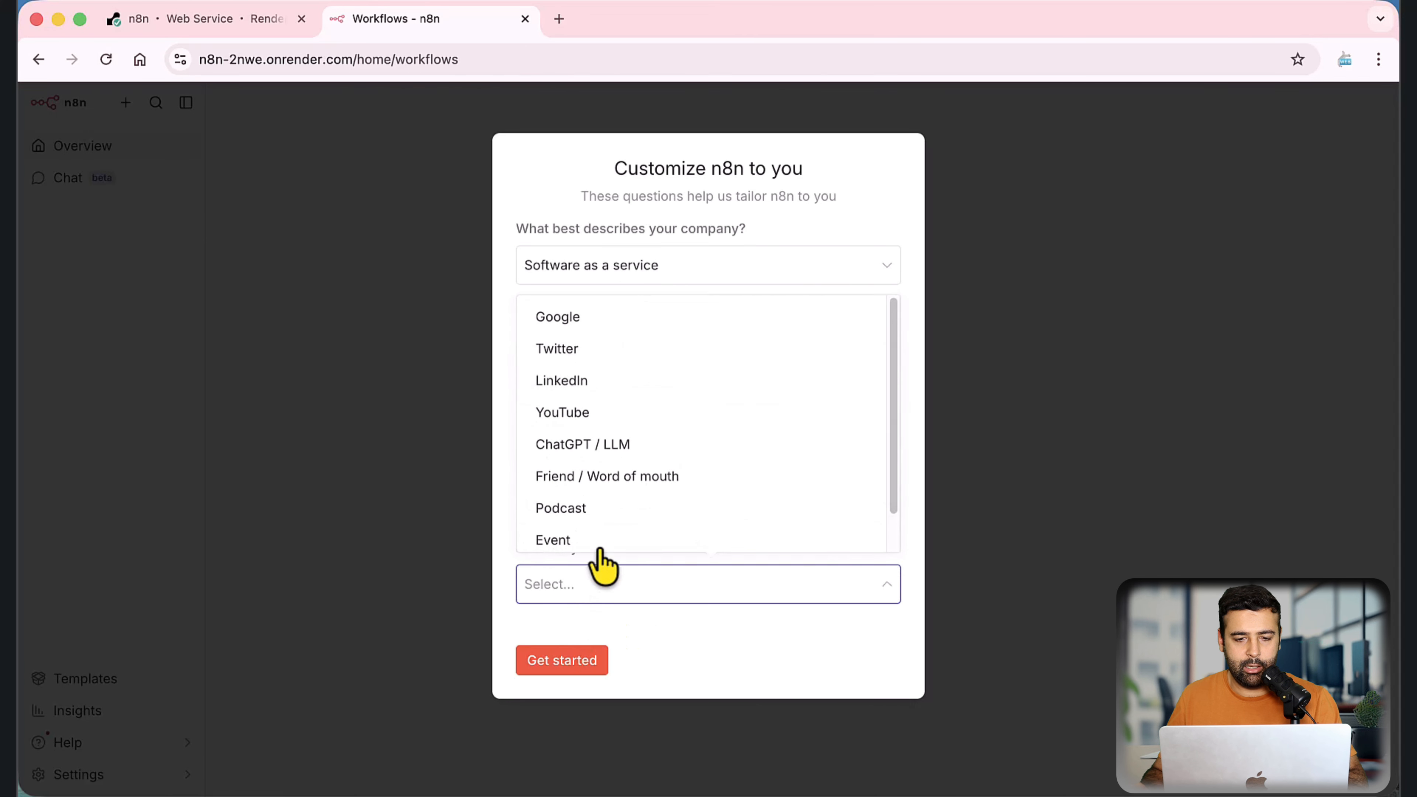
pyautogui.click(614, 329)
pyautogui.click(580, 663)
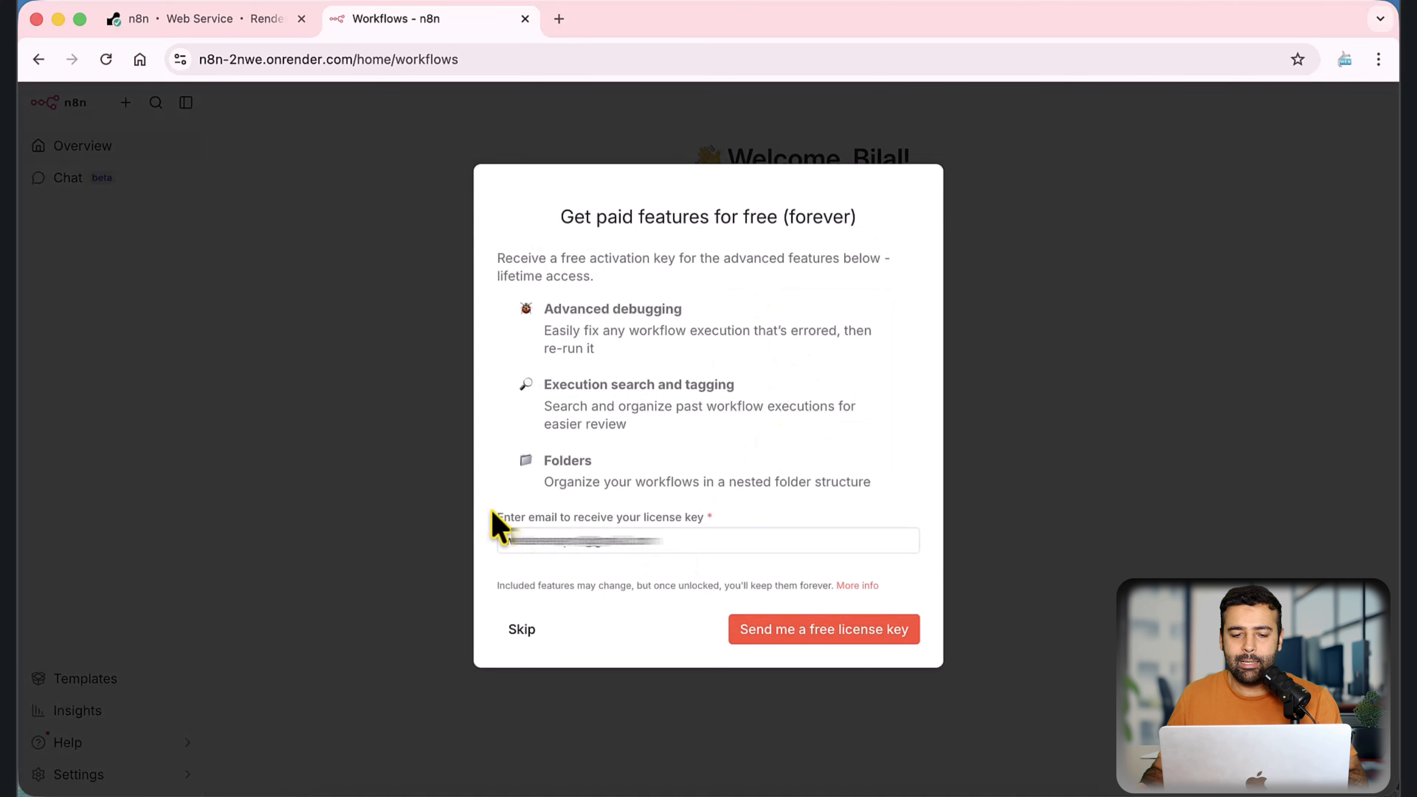
# Step: Request the free license key for n8n's paid features at the prefilled e-mail address
pyautogui.moveTo(497, 518); pyautogui.dragTo(513, 551)
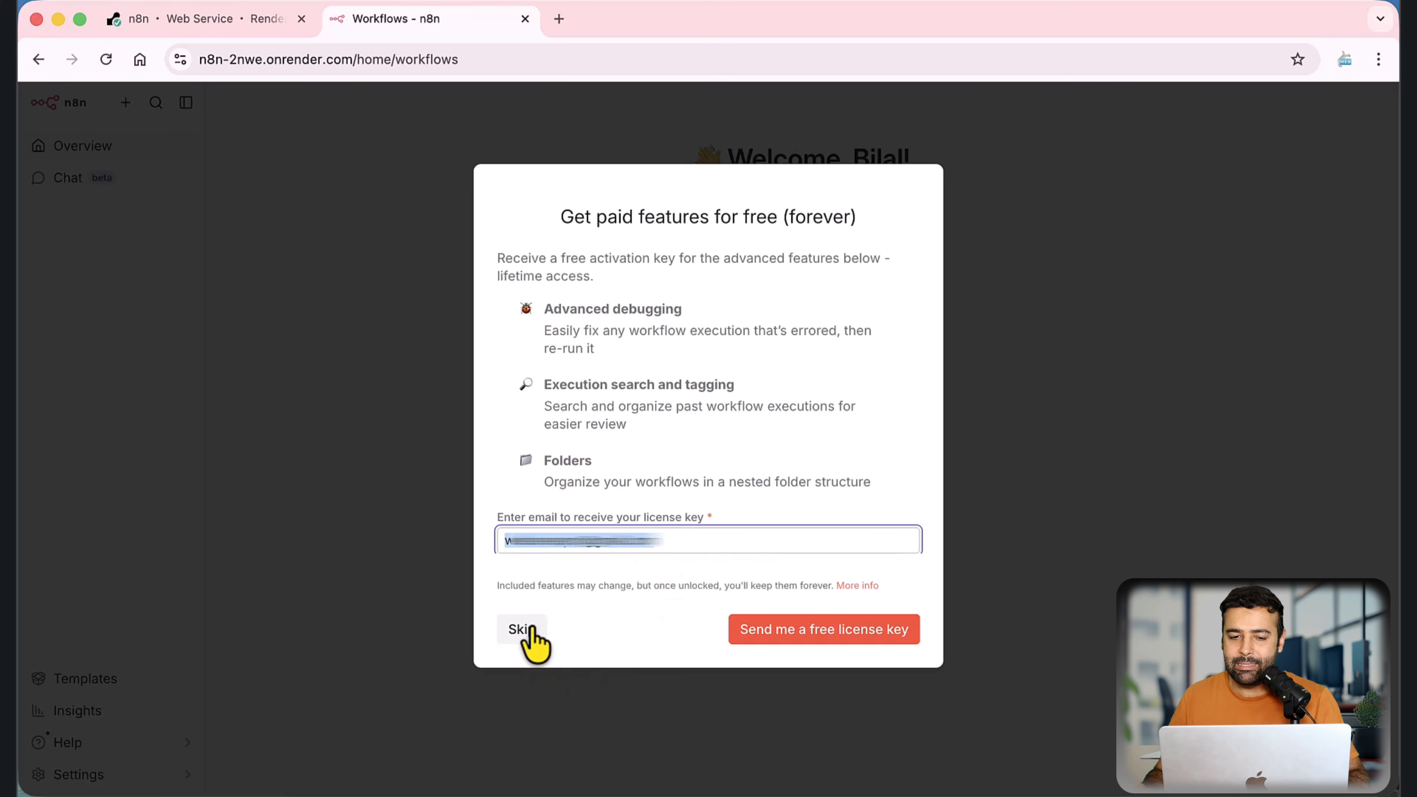
pyautogui.click(545, 438)
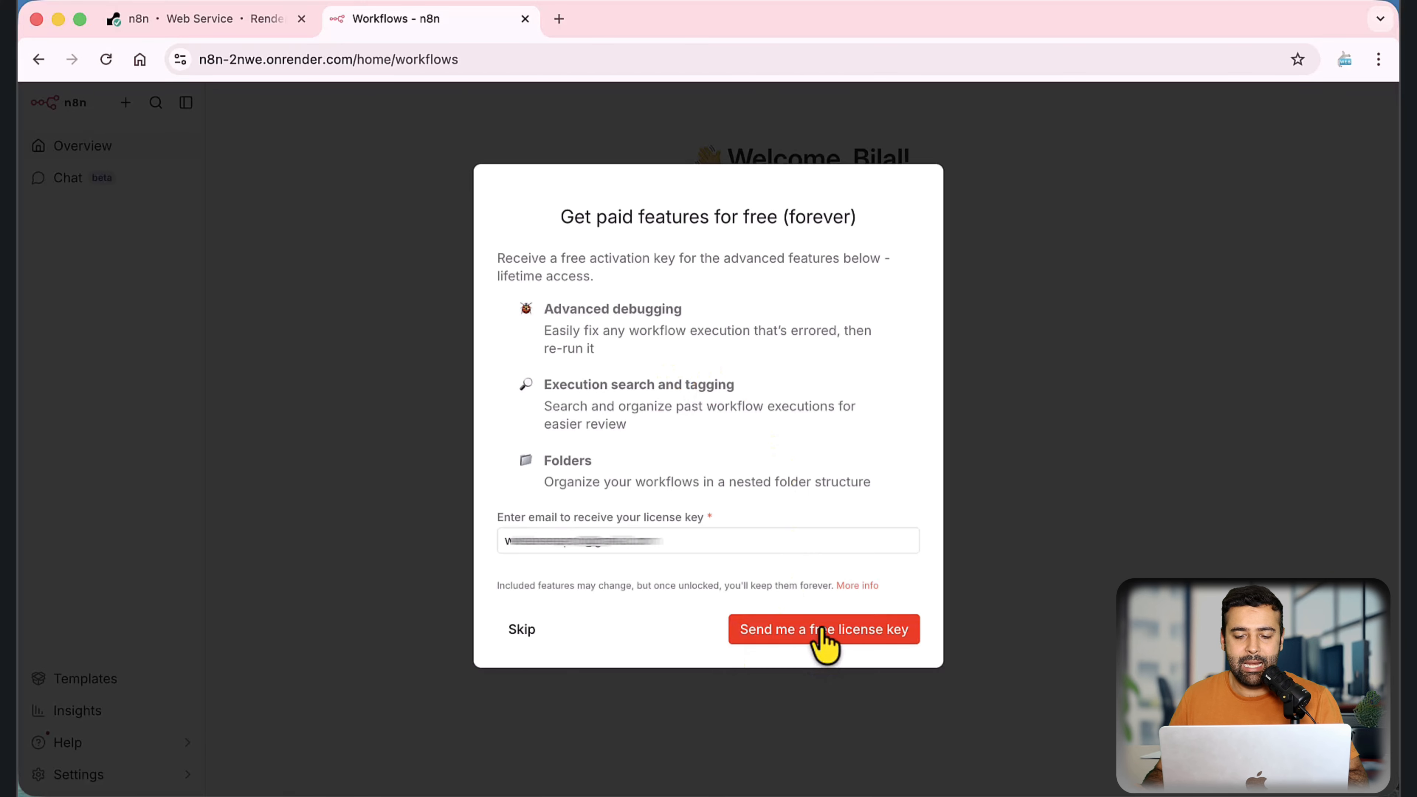
pyautogui.click(848, 633)
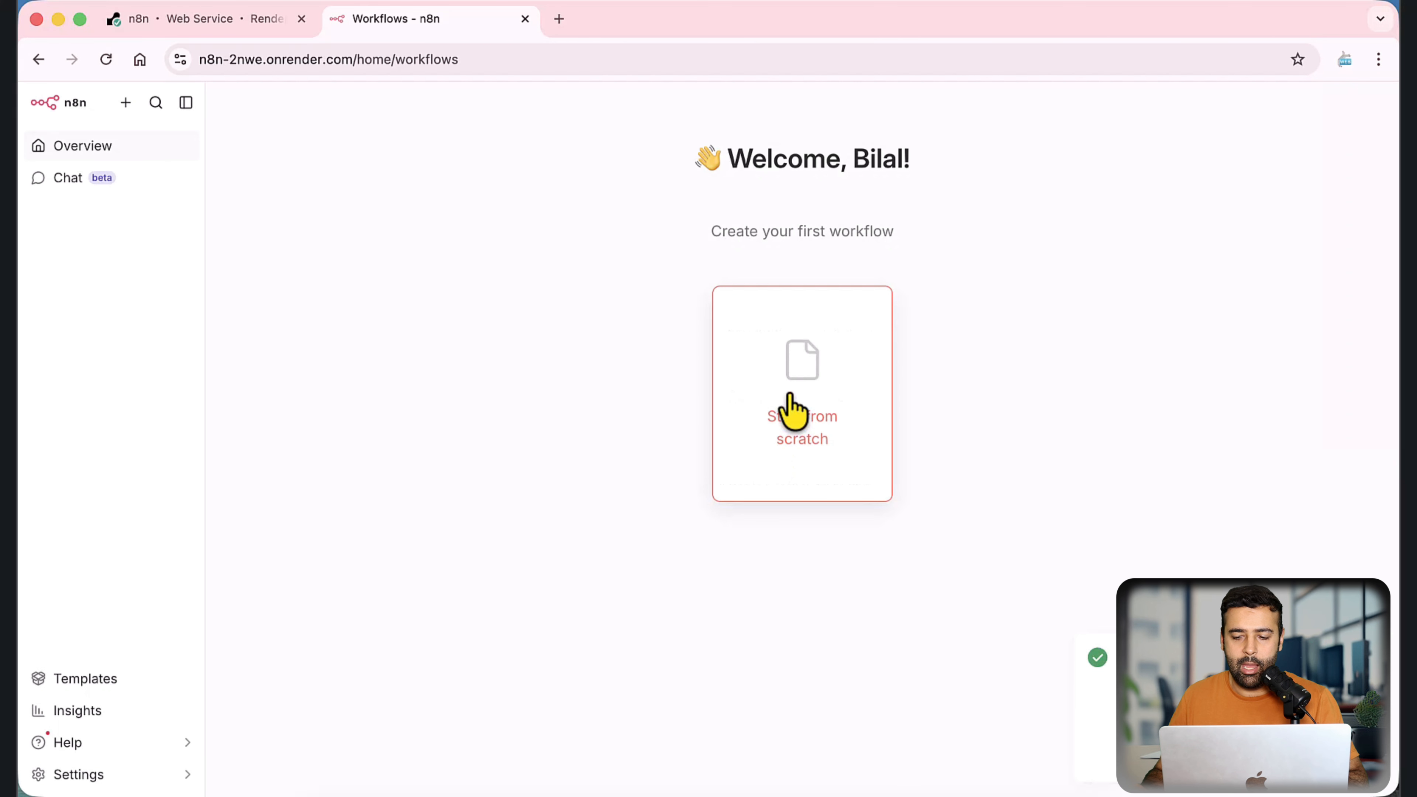
# Step: Open Gmail in a new browser tab and copy the license key from the n8n license e-mail
pyautogui.click(559, 19)
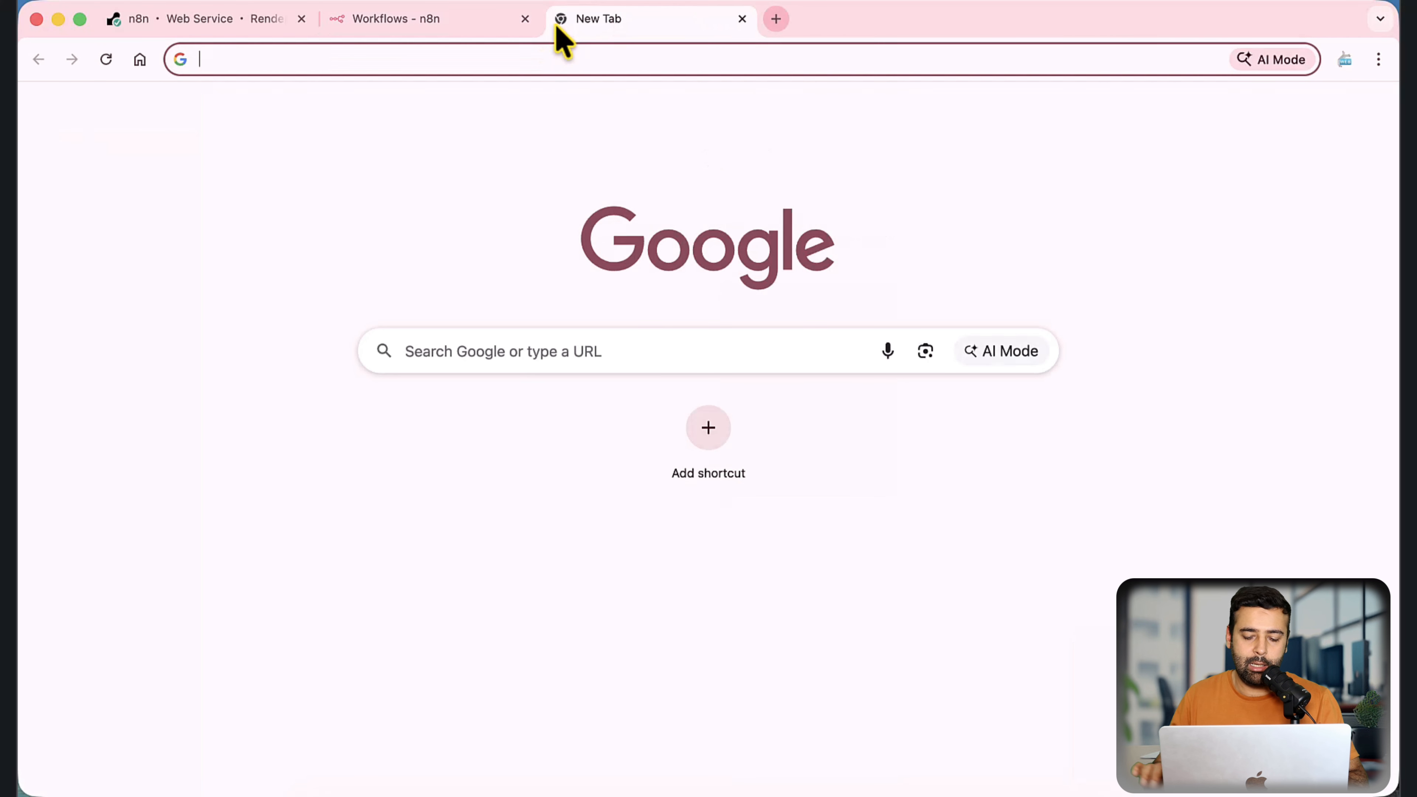
pyautogui.write('g')
pyautogui.press('Return')
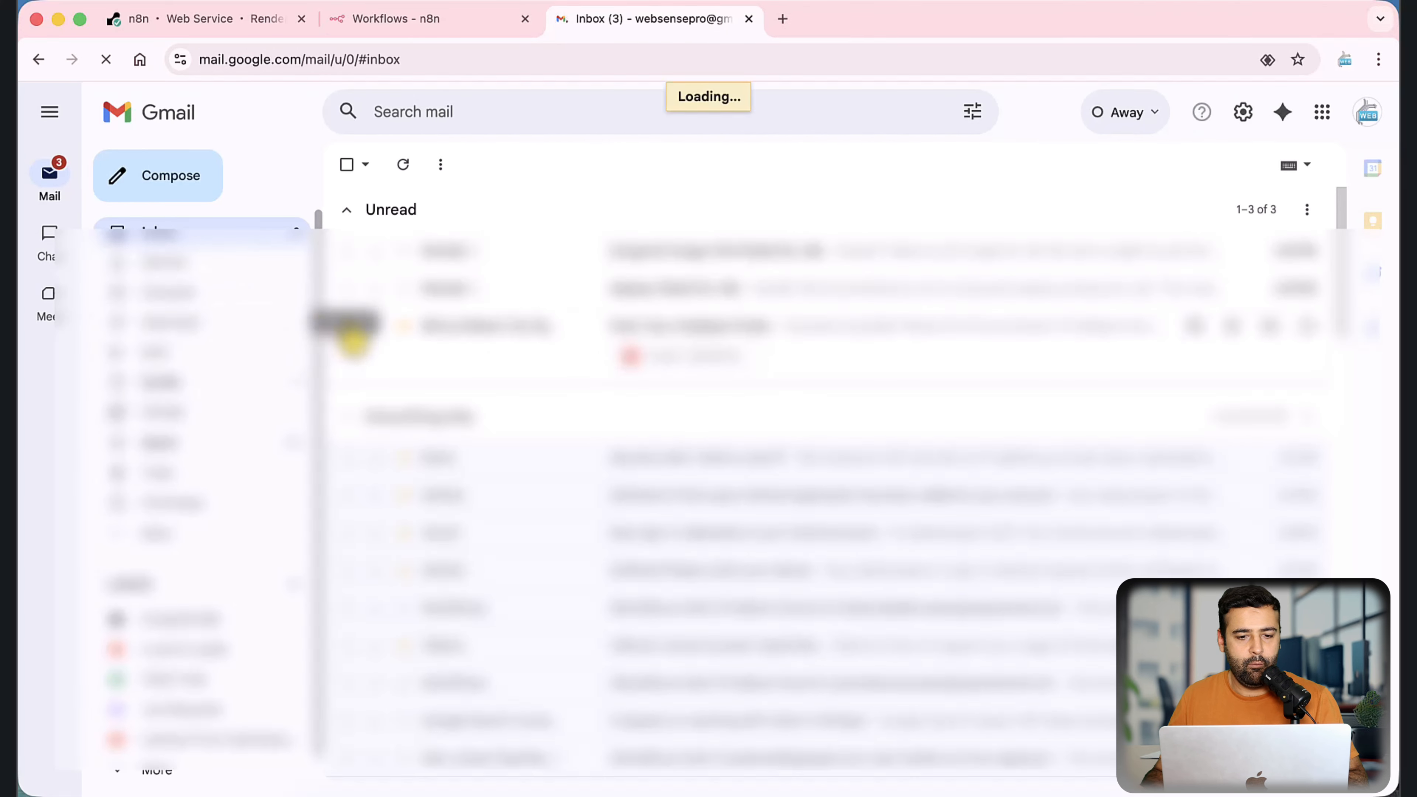
pyautogui.click(576, 254)
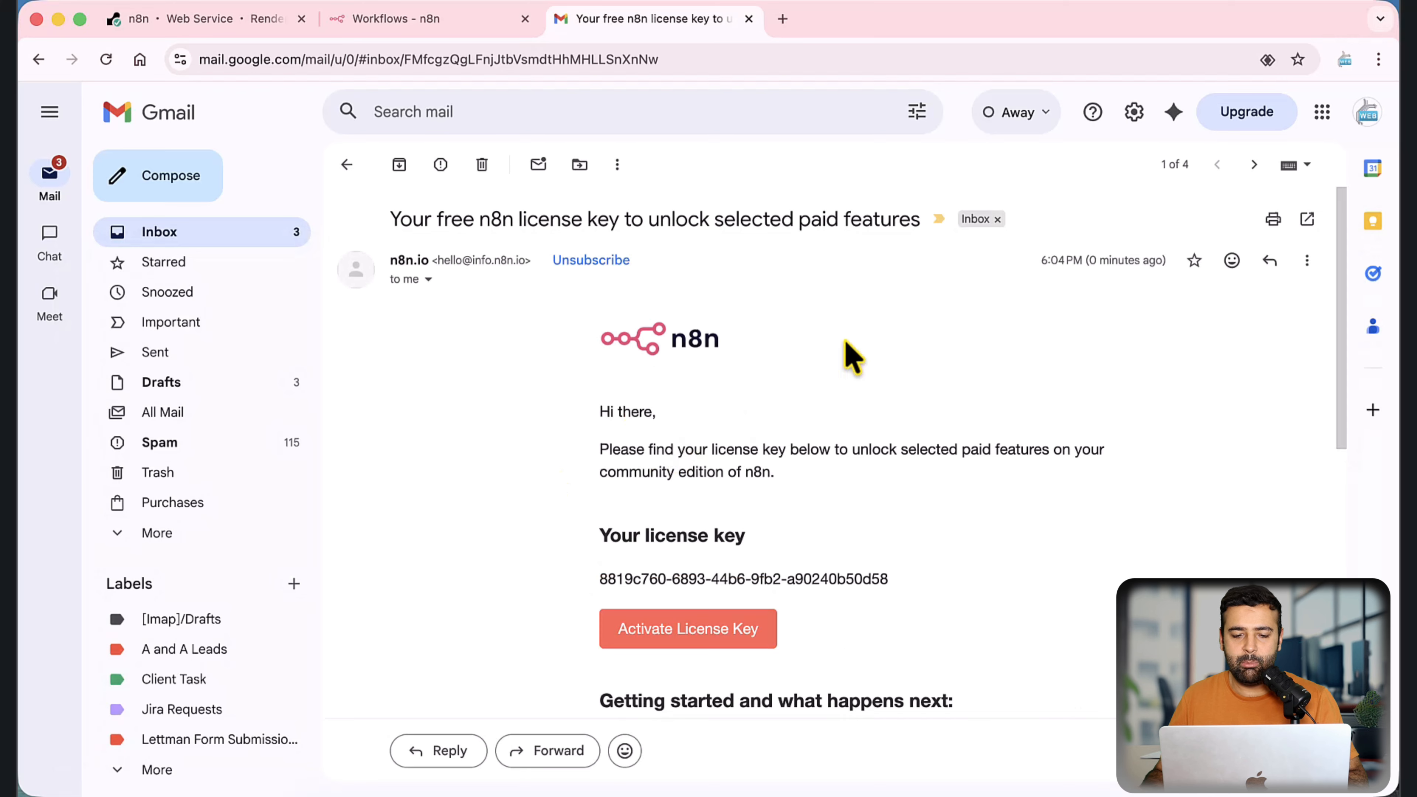
pyautogui.scroll(-3, 848, 357)
pyautogui.tripleClick(750, 406)
pyautogui.press('super+c')
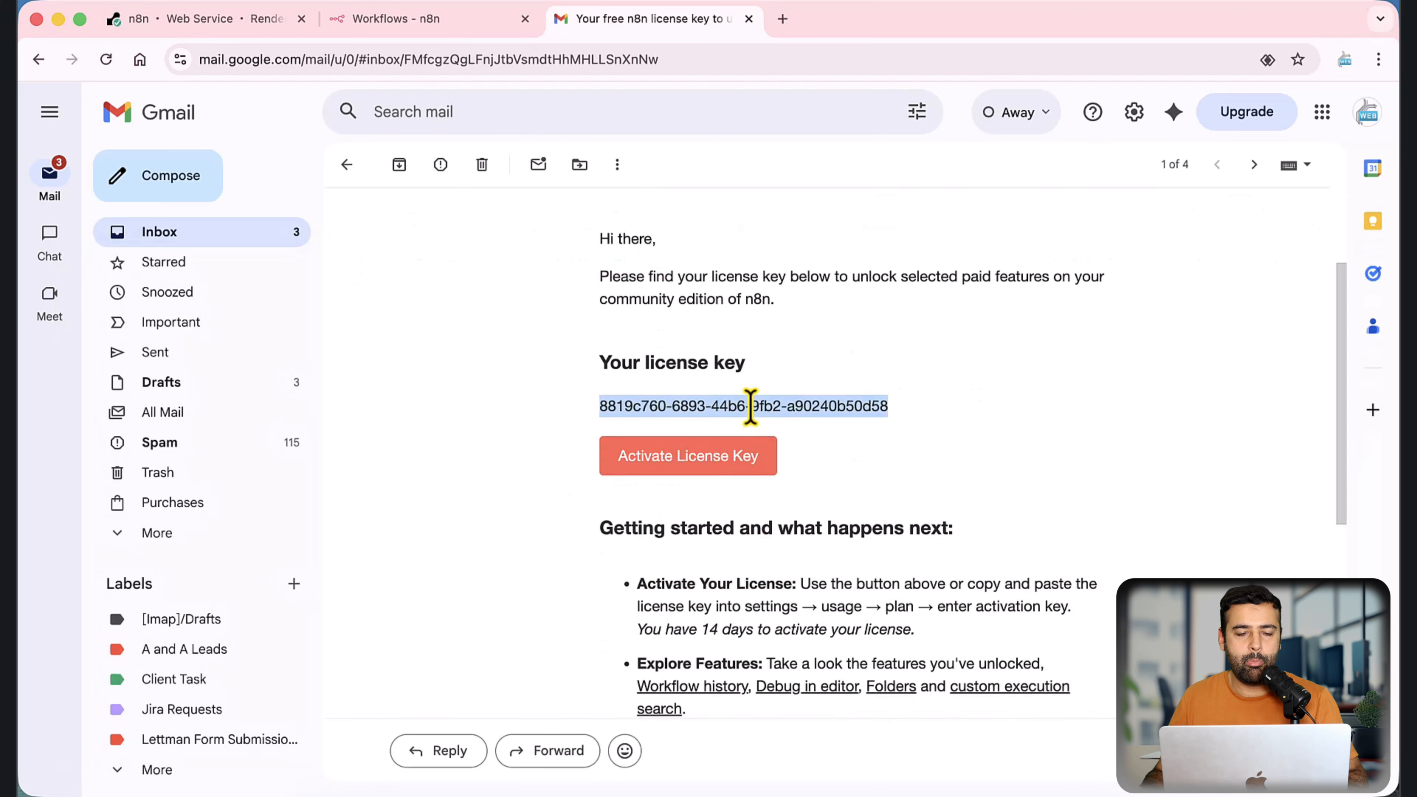
# Step: Activate the copied license key in n8n's Usage and plan settings and return to the workflows overview
pyautogui.click(474, 18)
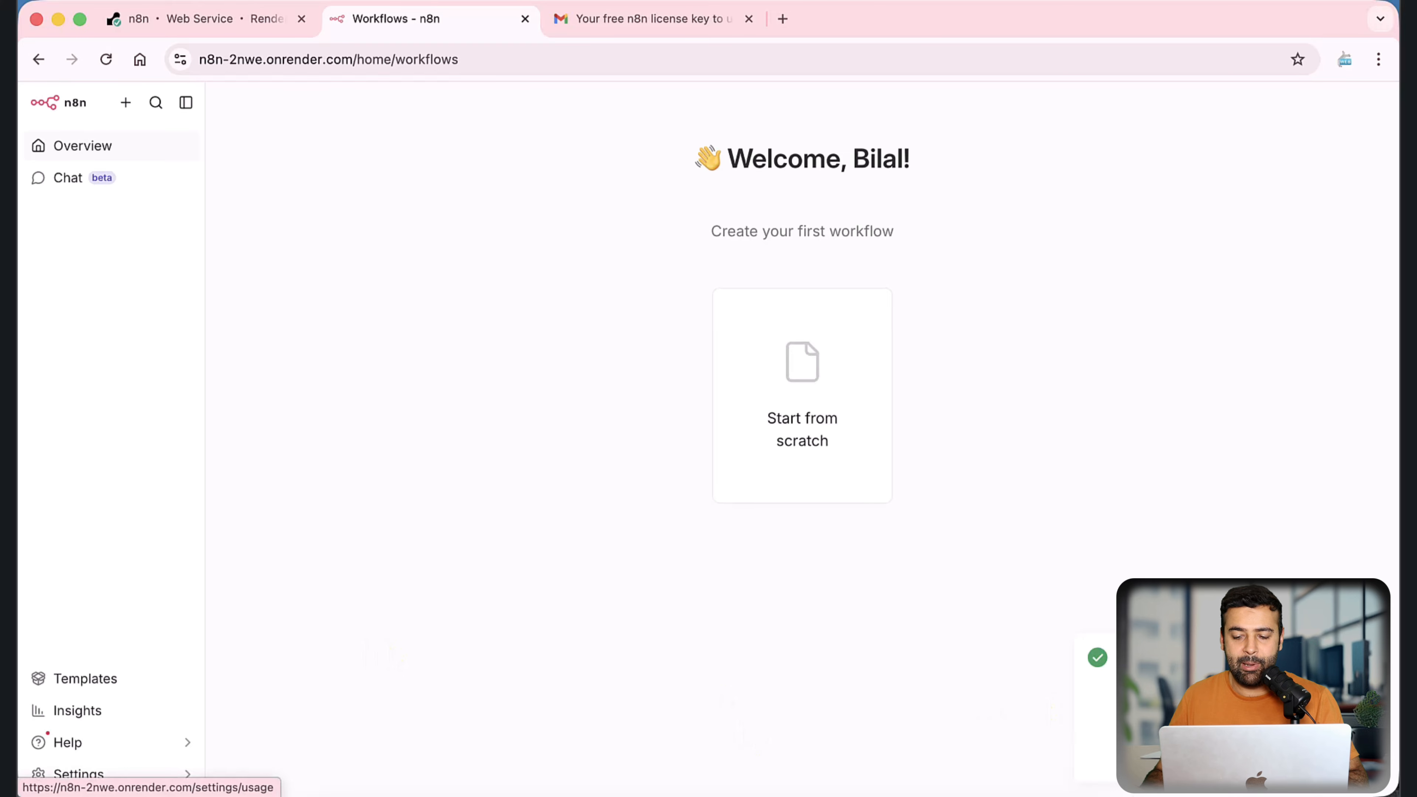
pyautogui.click(78, 774)
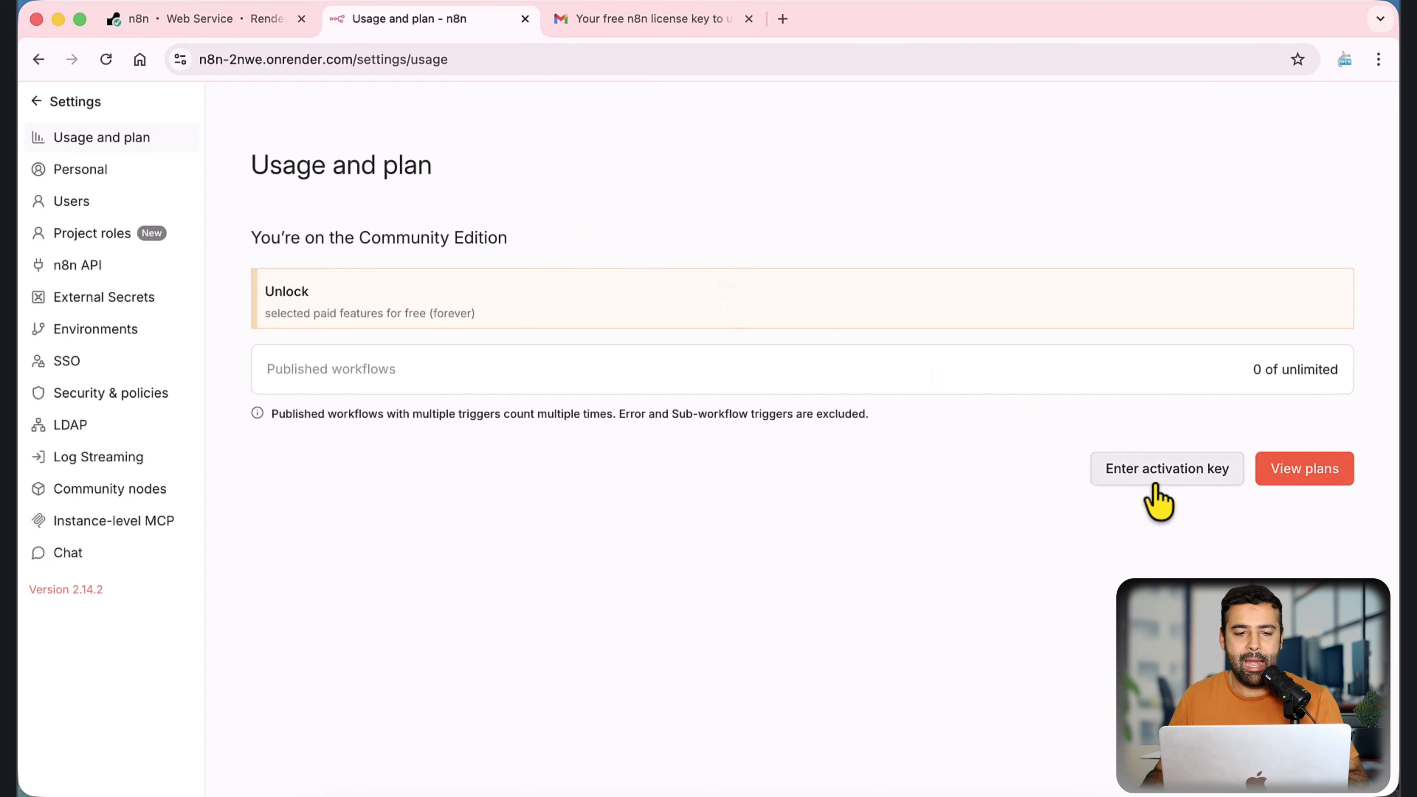
pyautogui.click(1156, 491)
pyautogui.press('super+v')
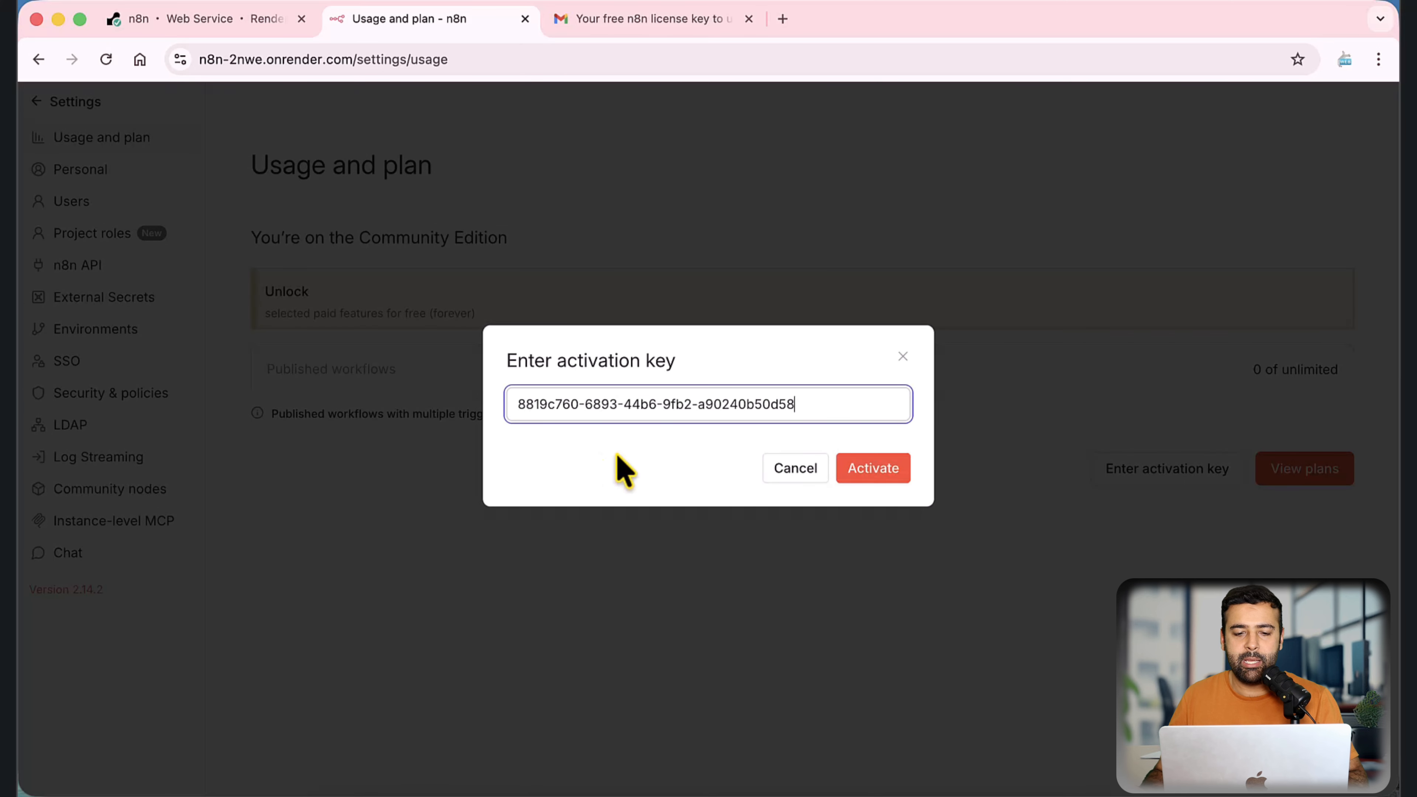
pyautogui.click(891, 474)
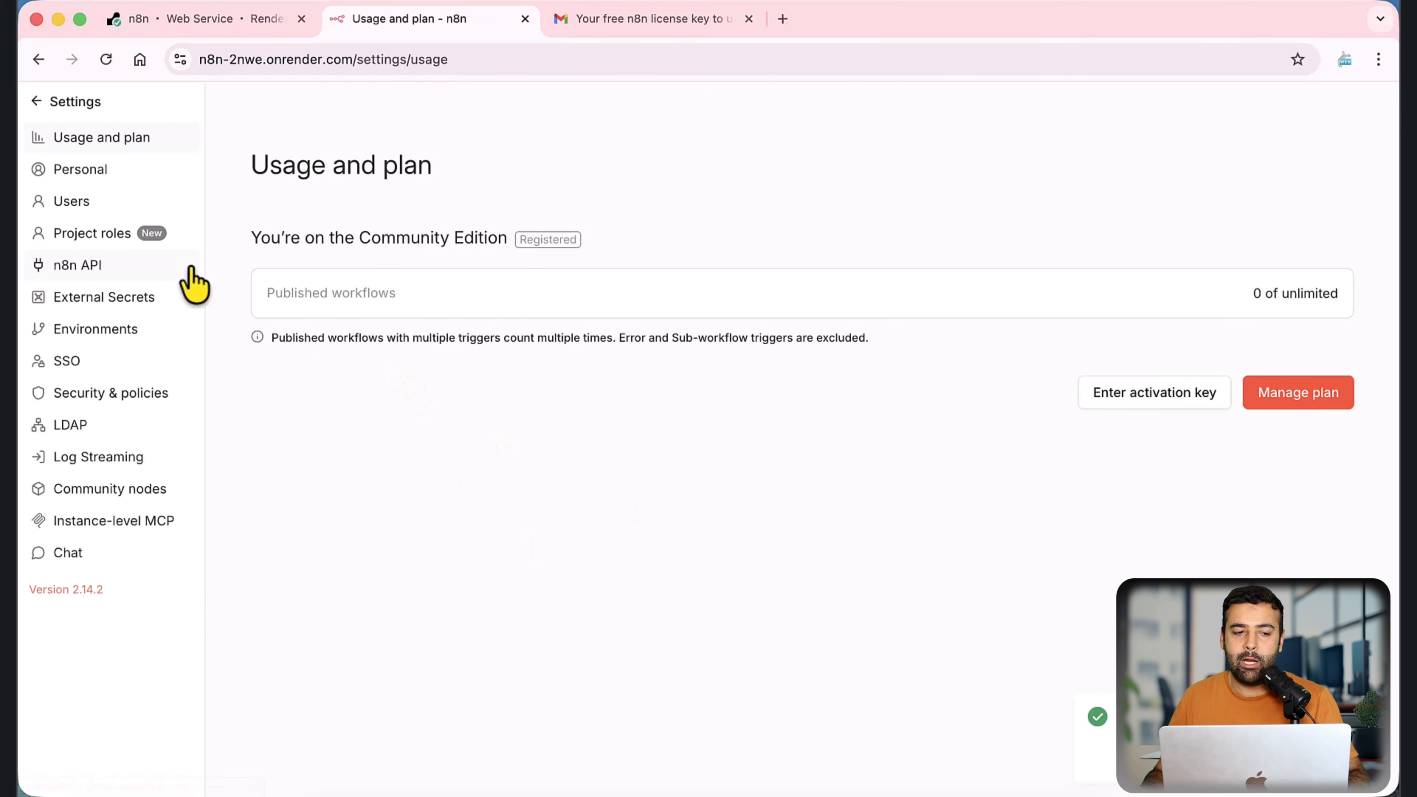
pyautogui.click(37, 101)
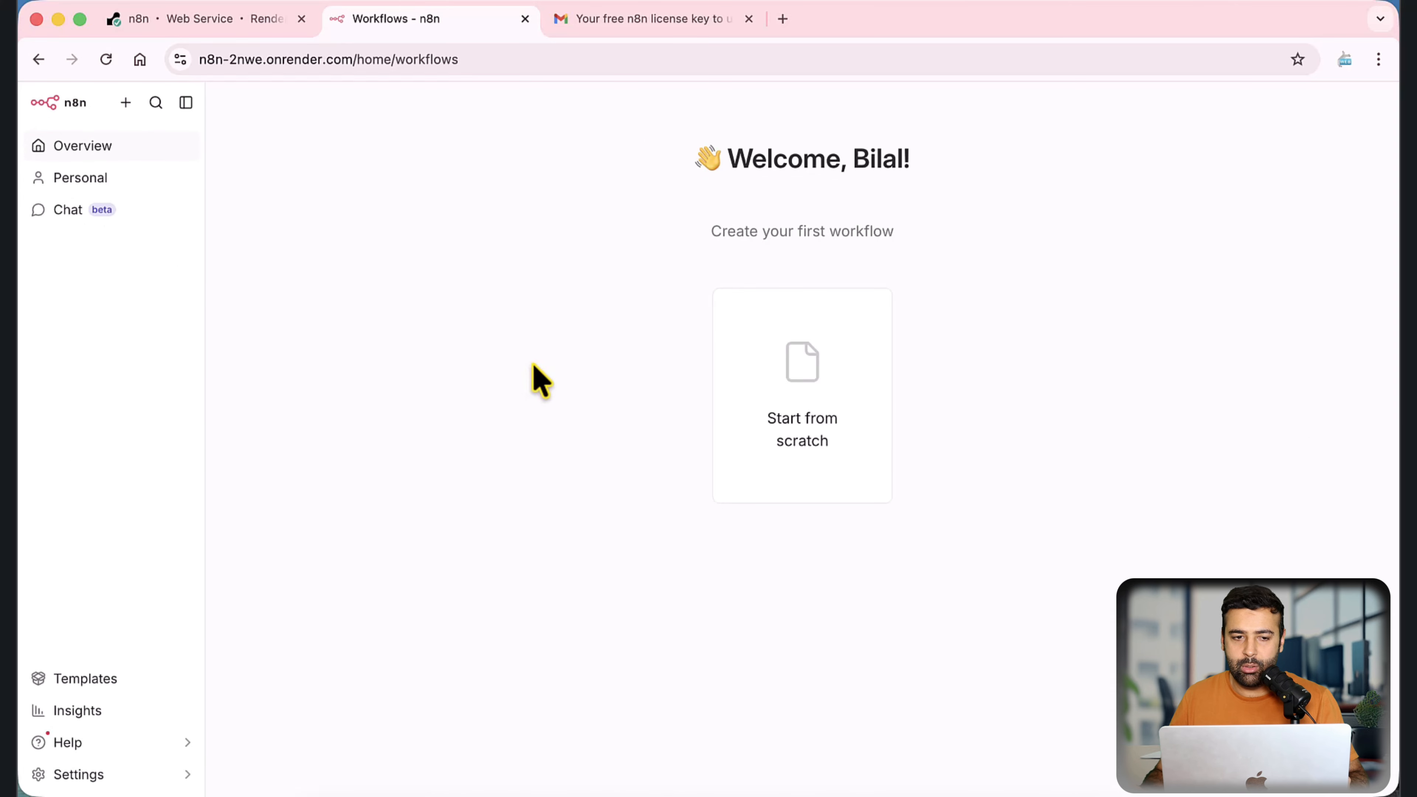
# Step: Read the n8n service's free-instance notice on Render about inactivity spin-down and request delays, and return to n8n
pyautogui.click(228, 21)
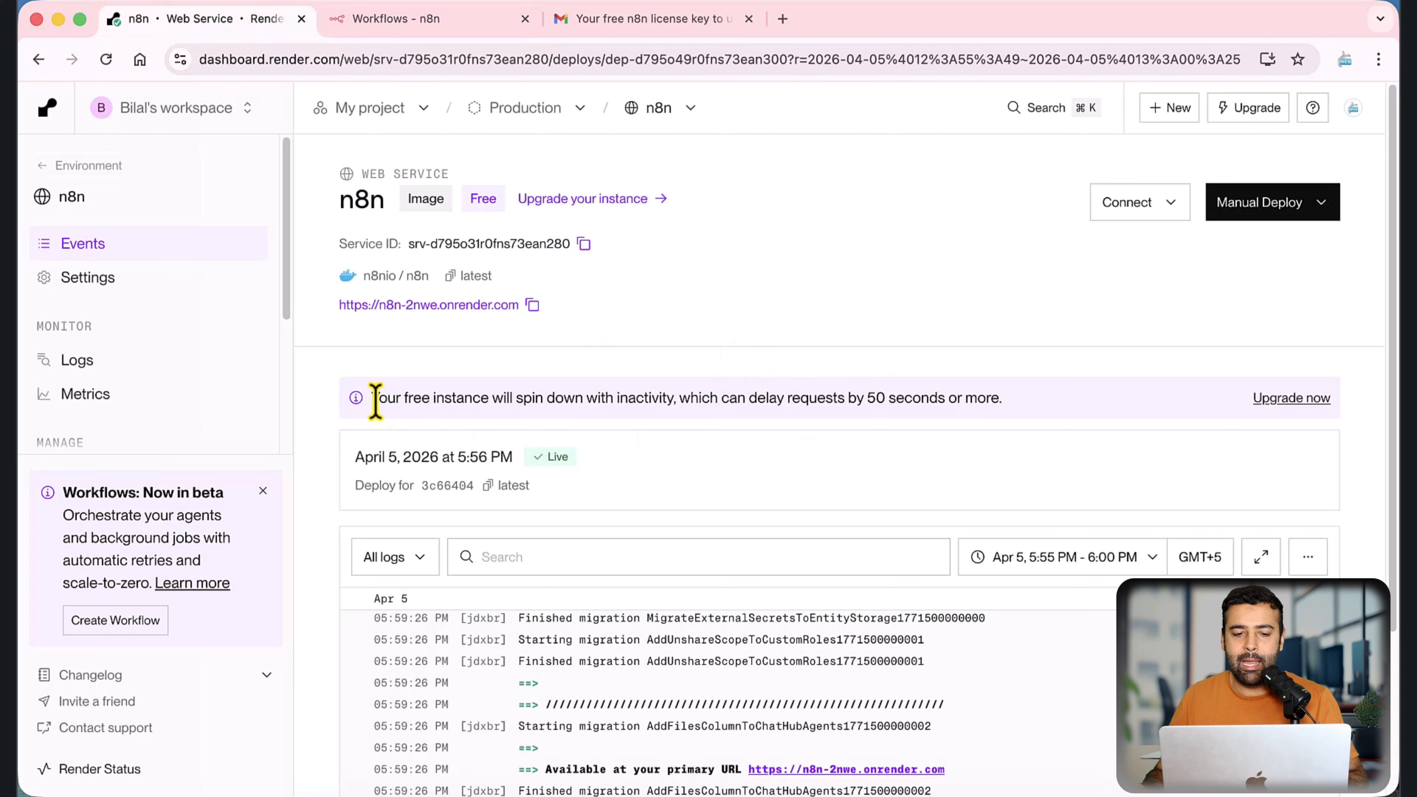
pyautogui.moveTo(376, 401); pyautogui.dragTo(1016, 413)
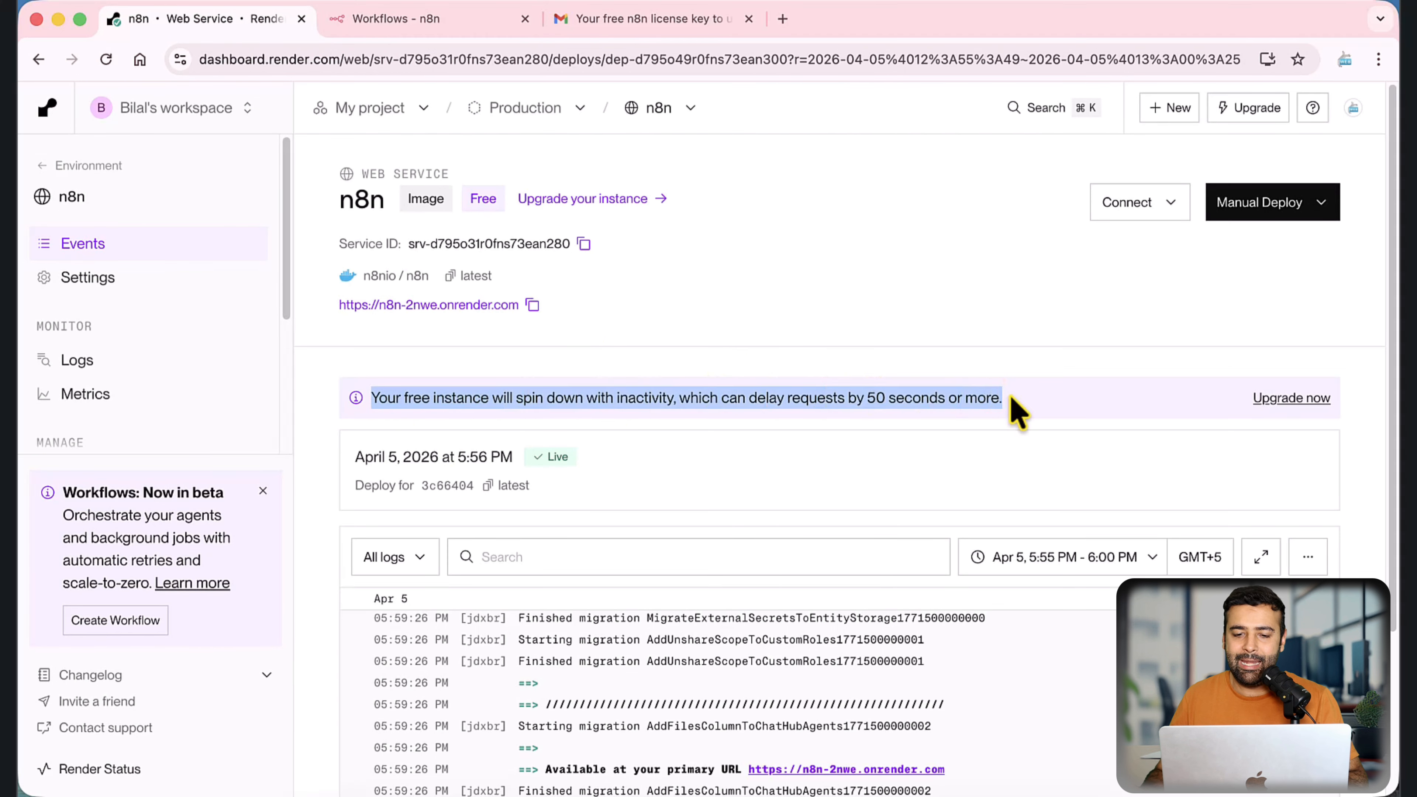
pyautogui.click(922, 401)
pyautogui.moveTo(849, 402); pyautogui.dragTo(988, 399)
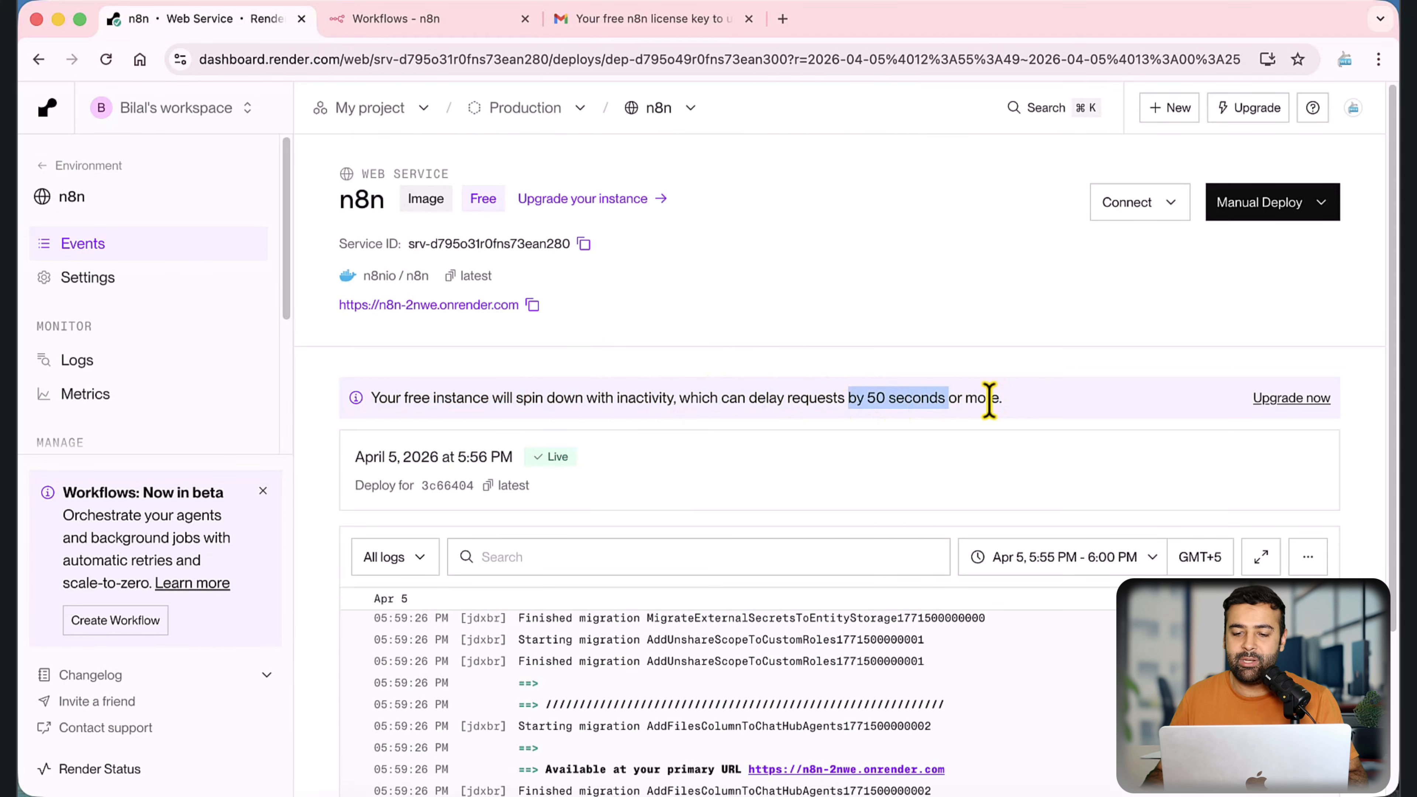
pyautogui.click(413, 22)
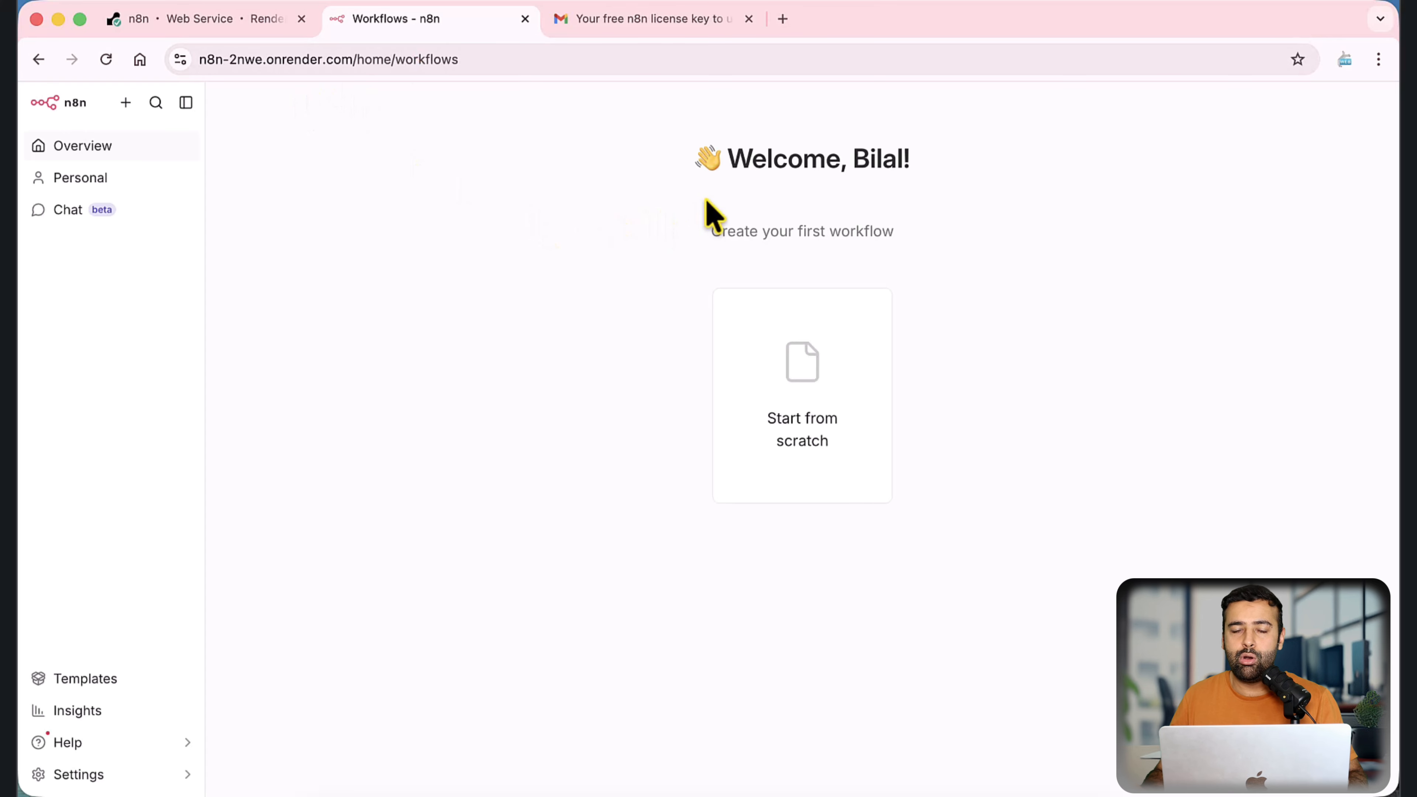
# Step: Search Google for "cron jobs" in a new browser tab and open the cron-job.org home page
pyautogui.click(782, 19)
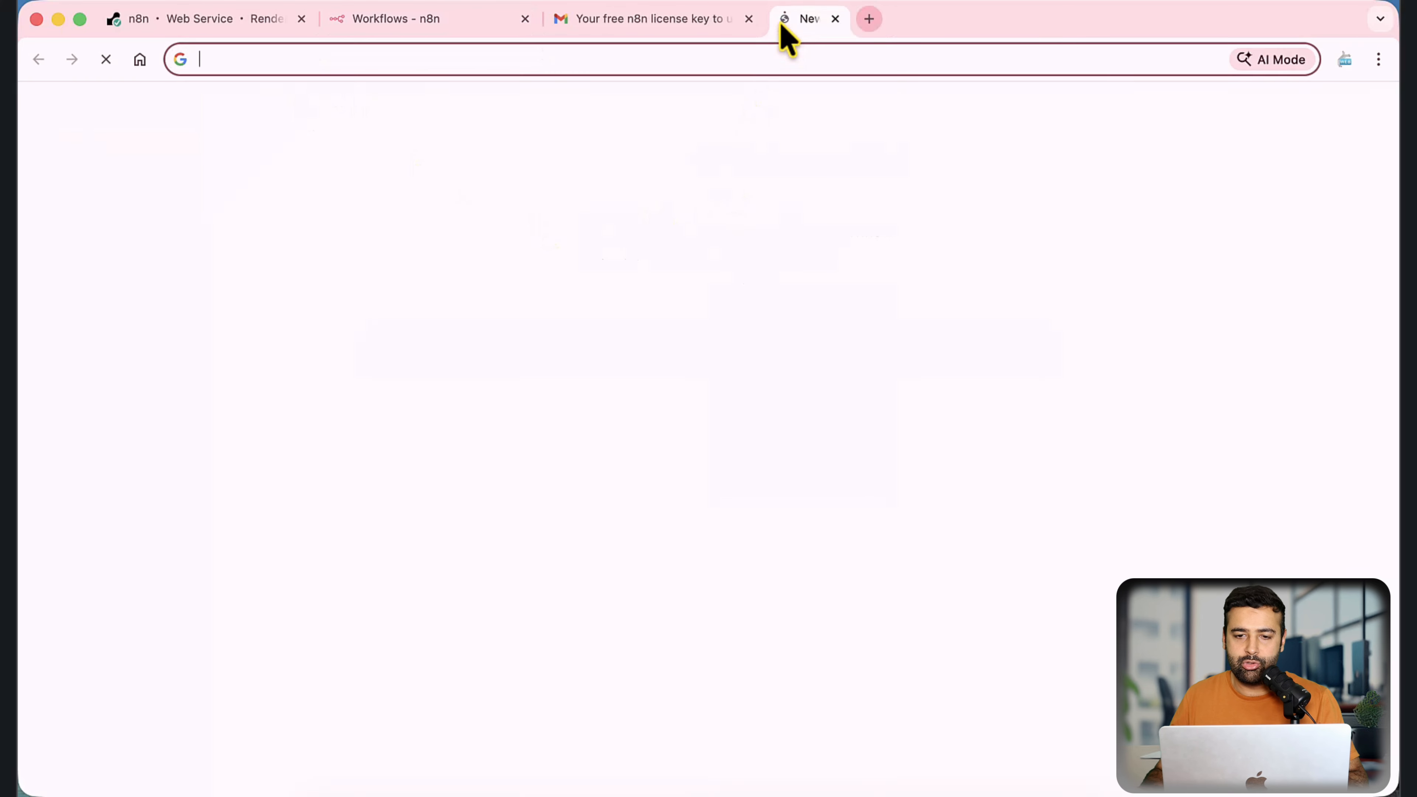
pyautogui.write('cron jobs')
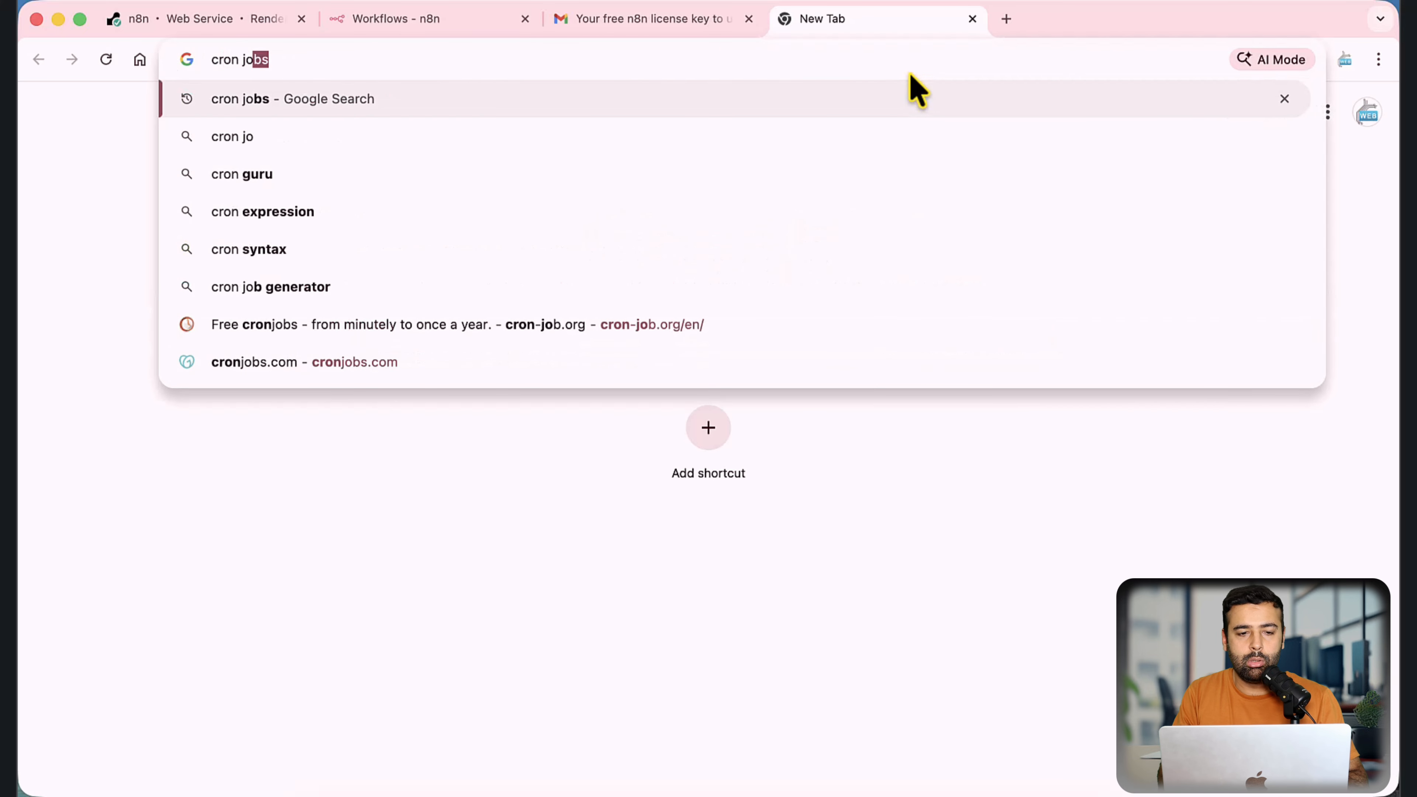
pyautogui.press('Return')
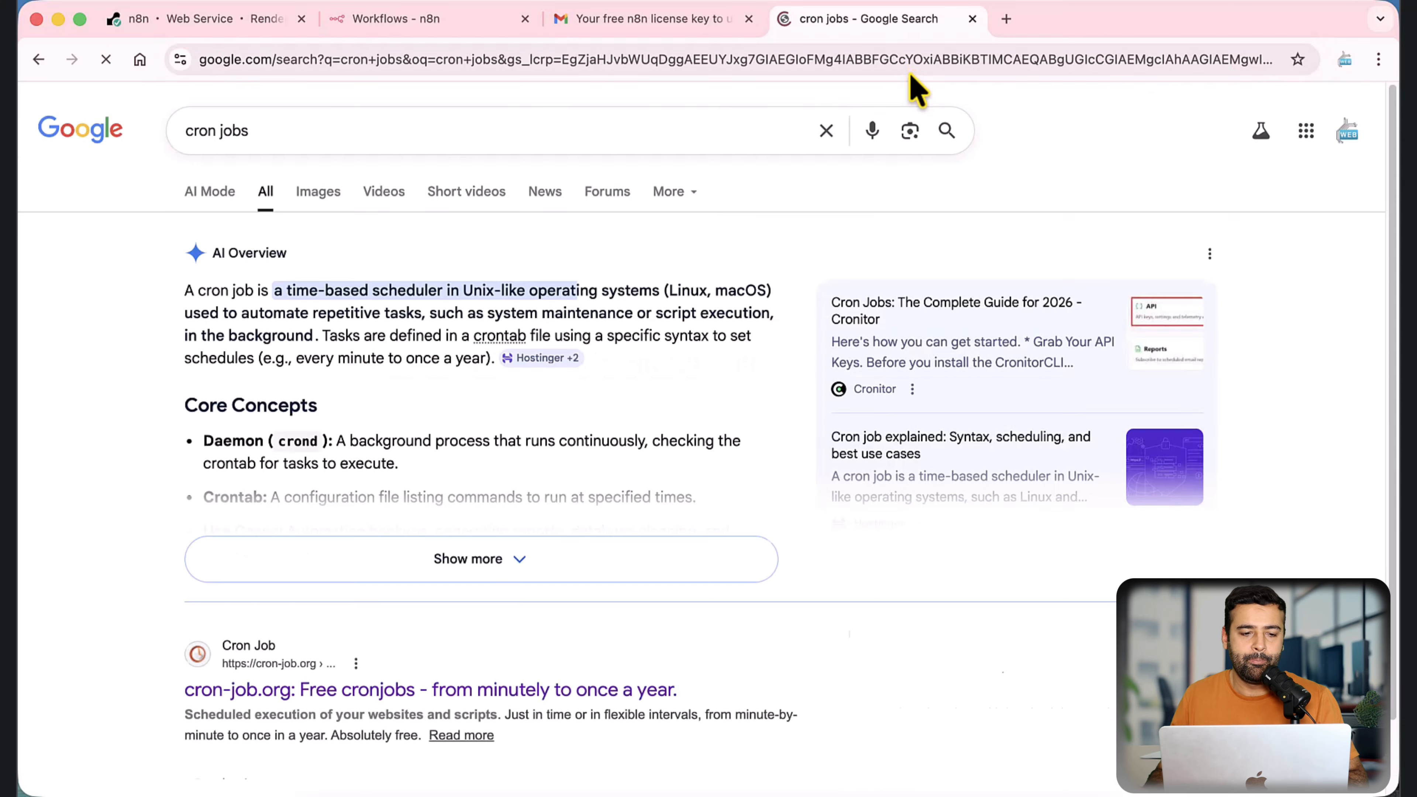
pyautogui.scroll(-5, 585, 341)
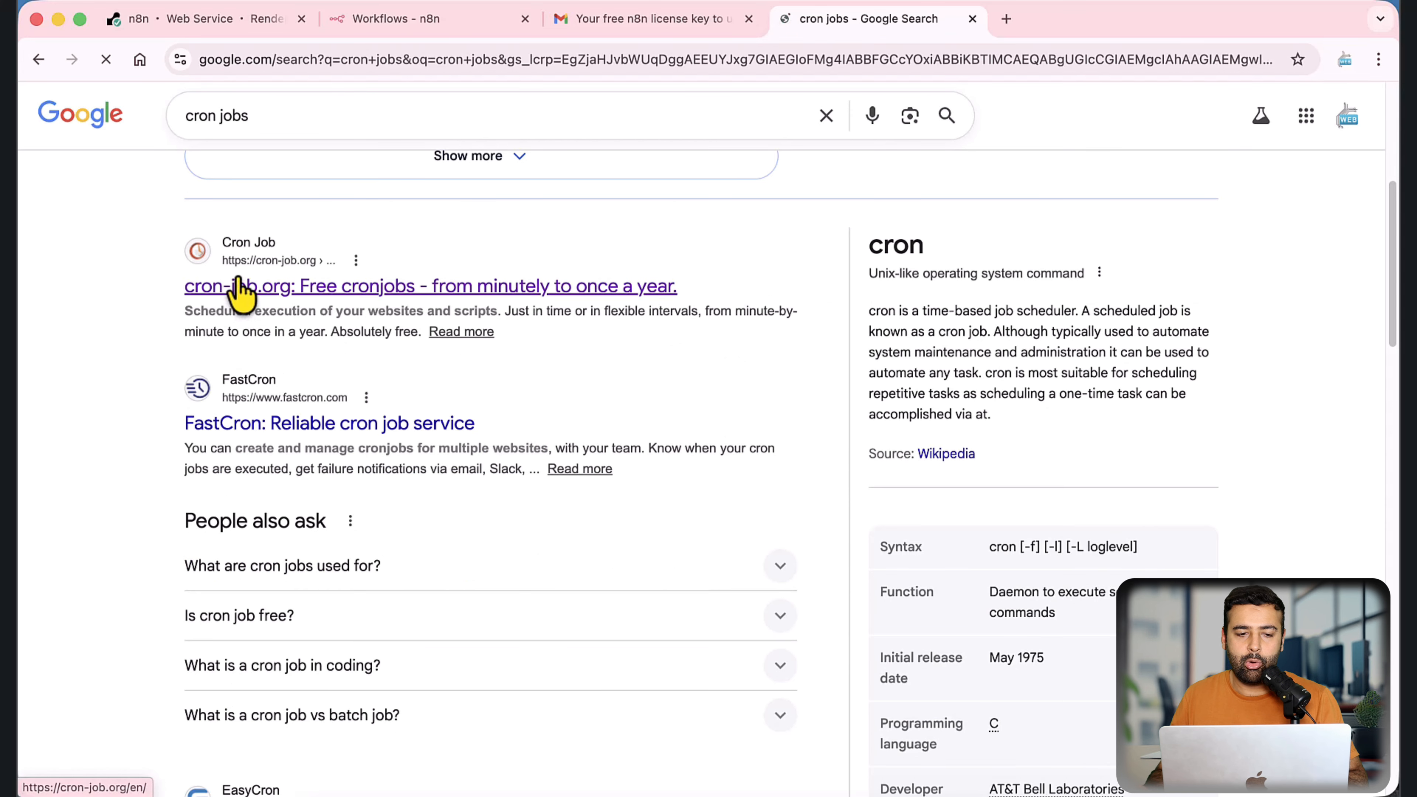
pyautogui.click(287, 302)
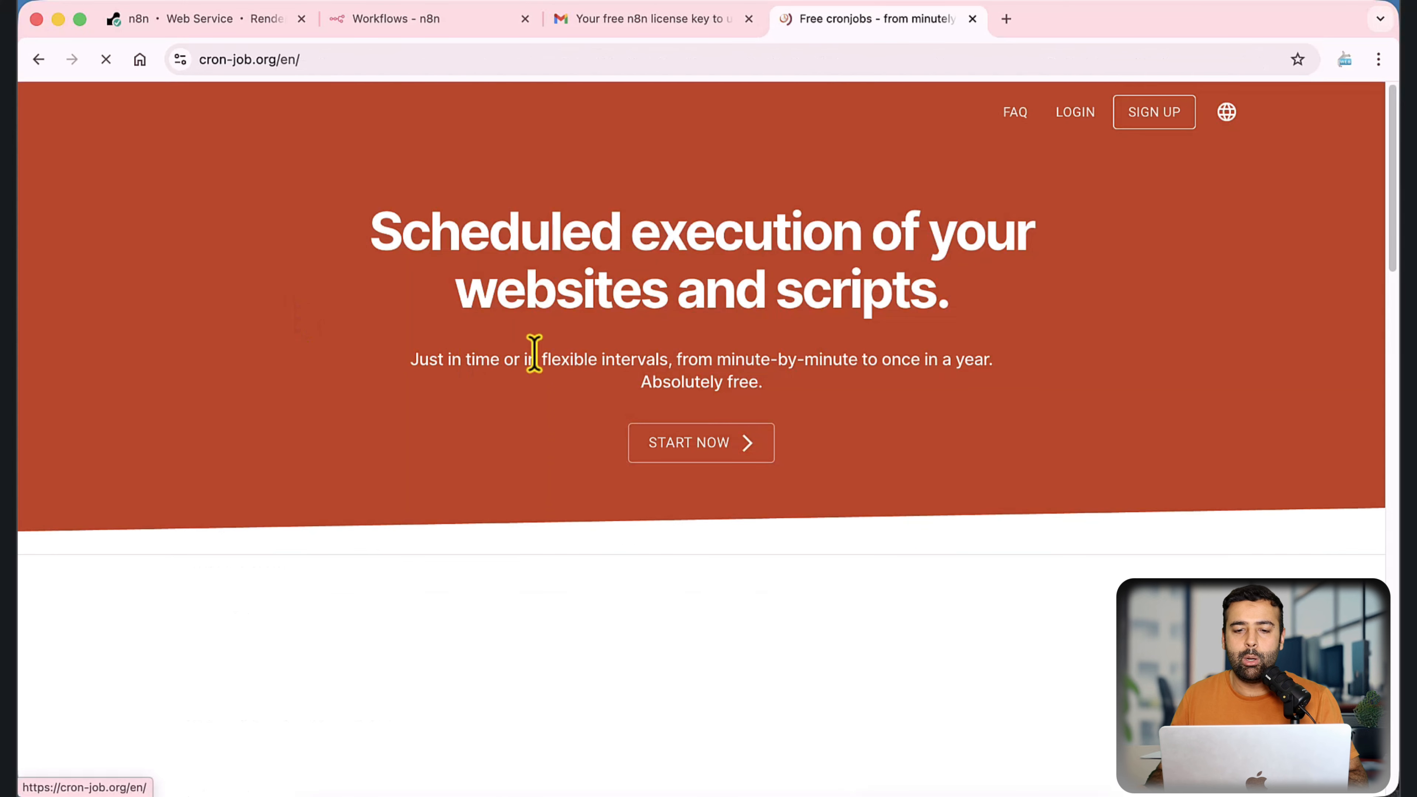
pyautogui.scroll(-3, 1049, 301)
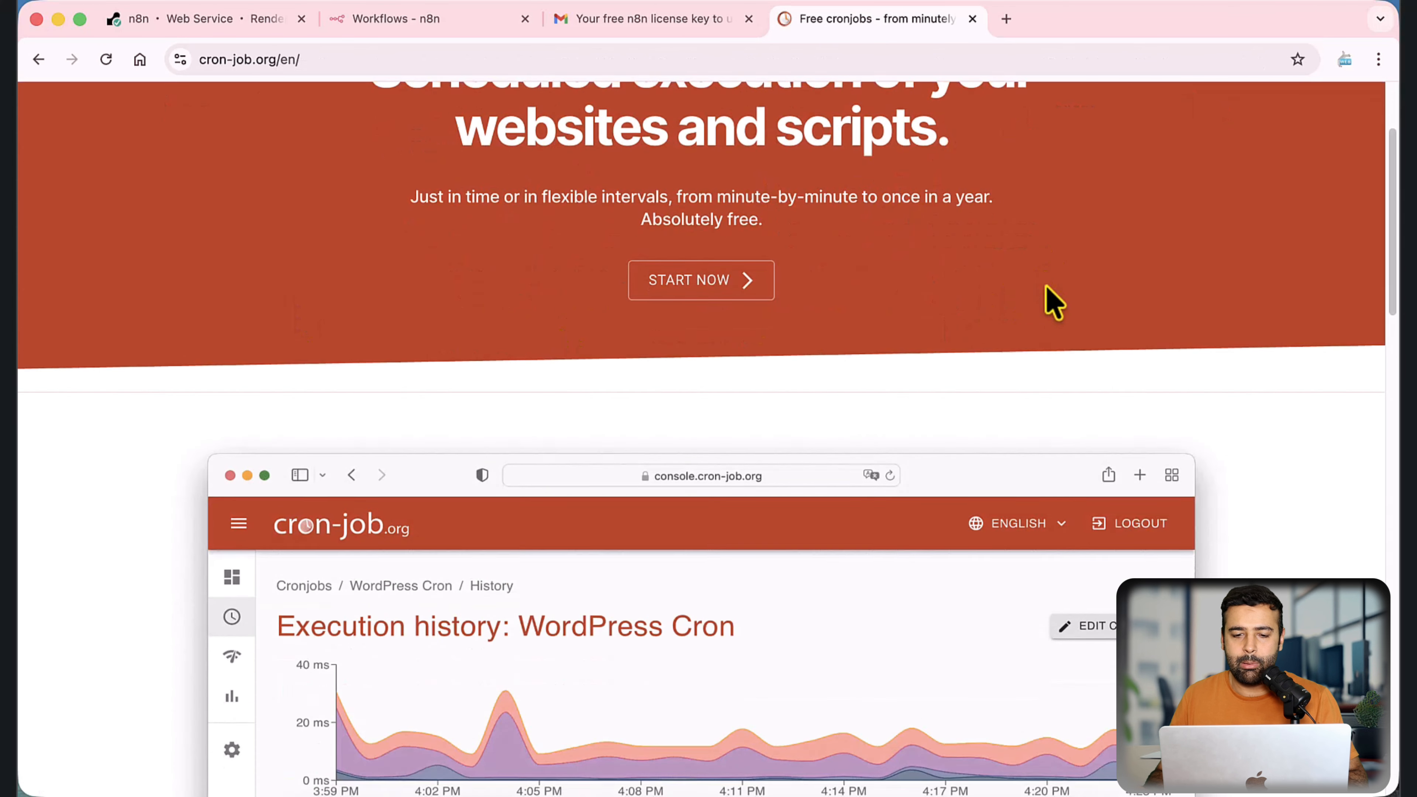
pyautogui.scroll(3, 1050, 300)
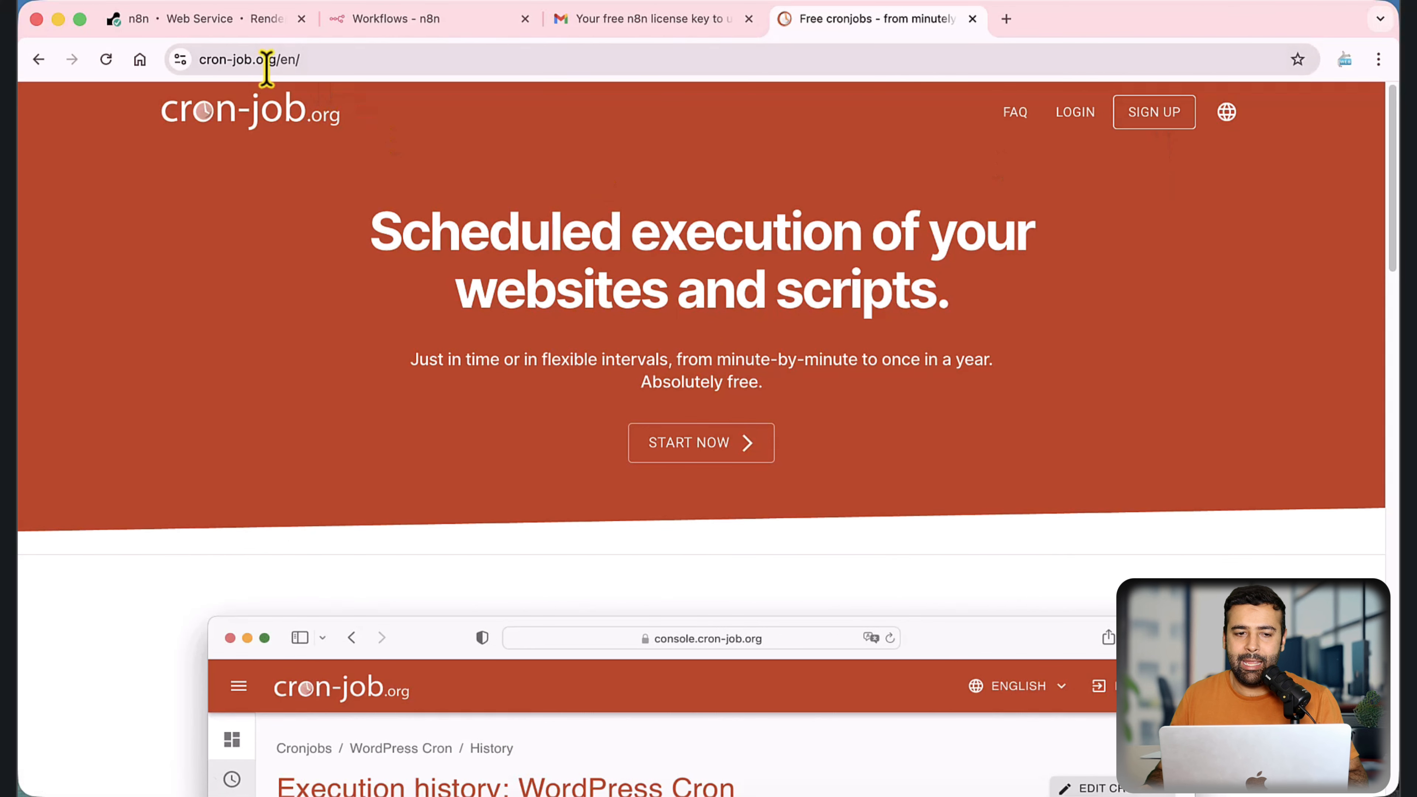
pyautogui.moveTo(264, 59); pyautogui.dragTo(189, 74)
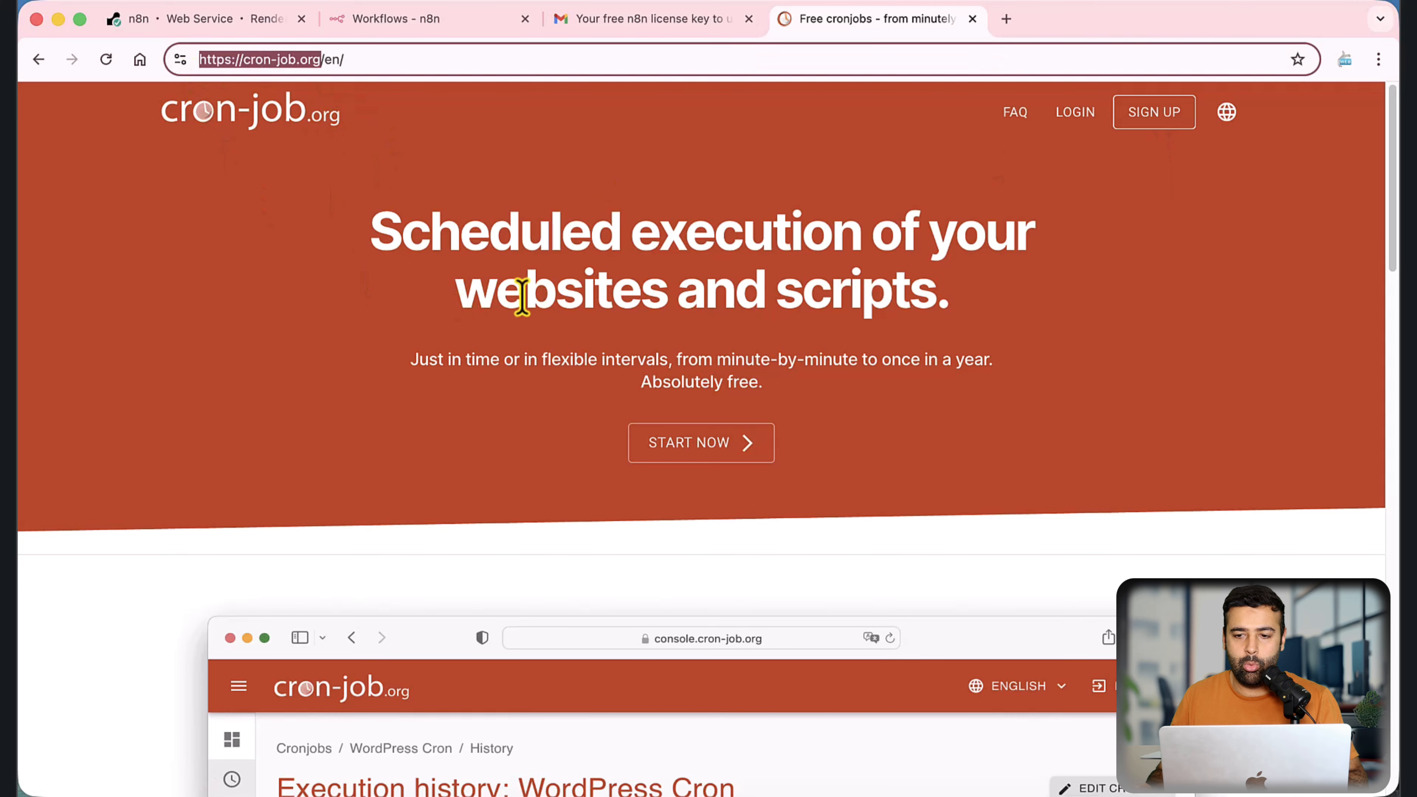
# Step: Open the cron-job.org sign-up form and enter the account holder's first name, last name and e-mail address
pyautogui.click(1152, 114)
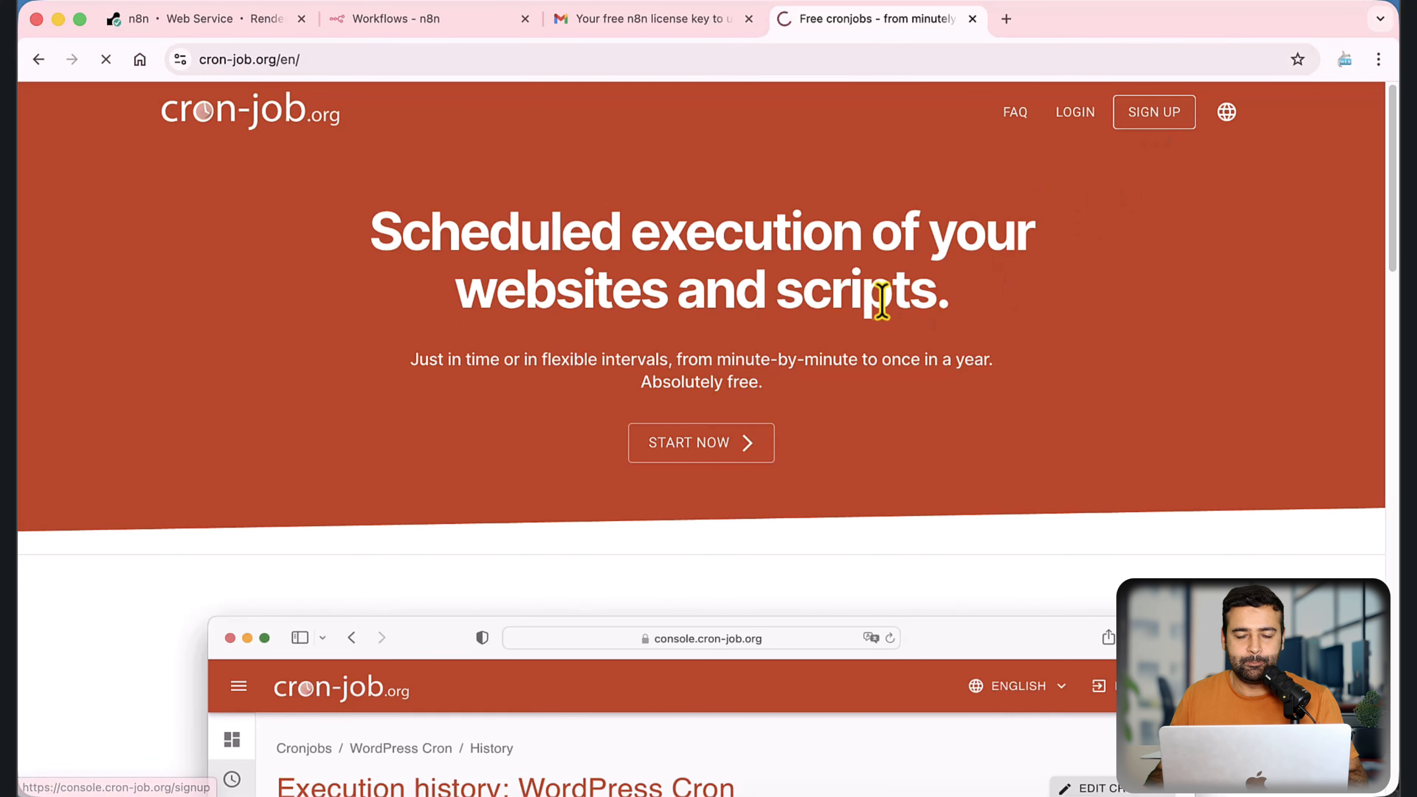
pyautogui.write('Bilal')
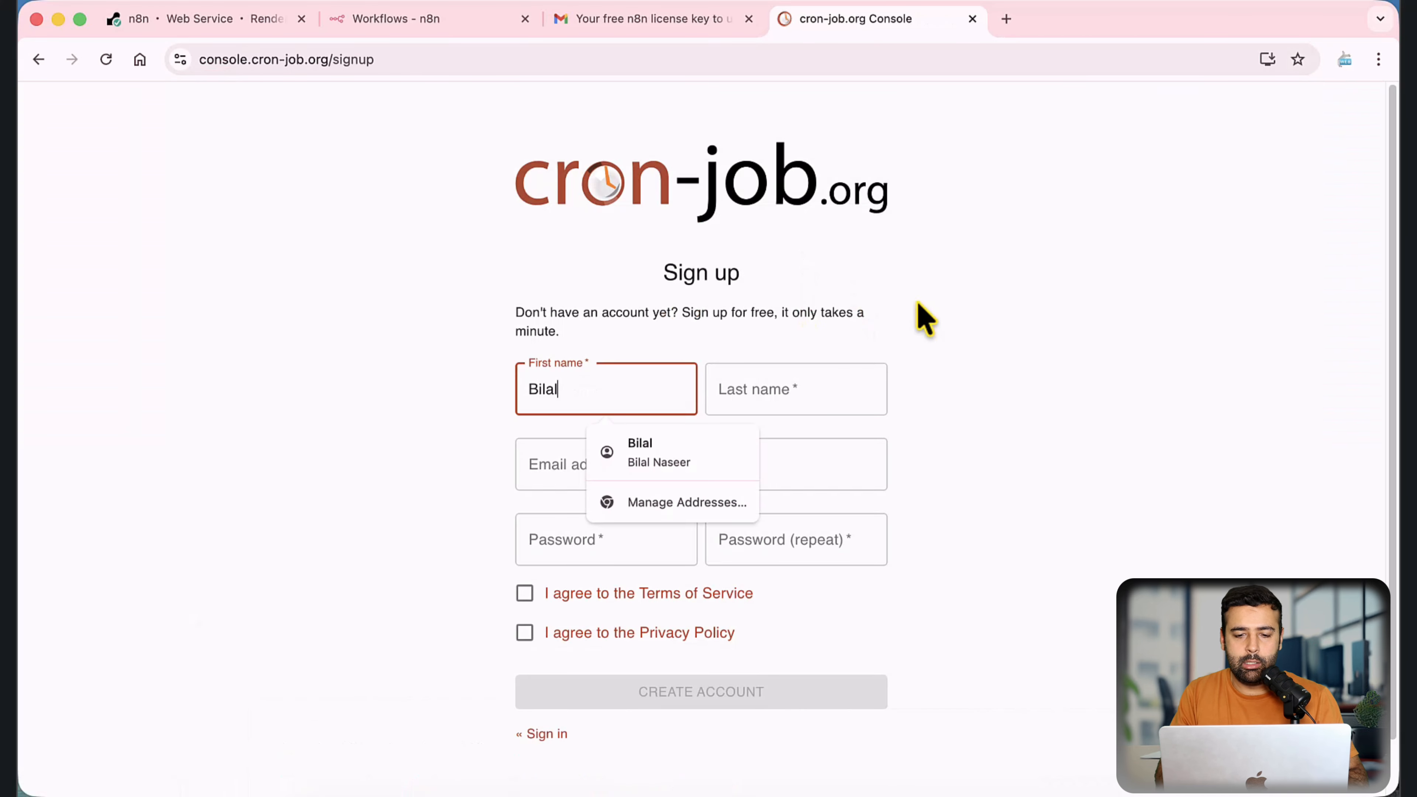
pyautogui.press('Tab')
pyautogui.write('Na')
pyautogui.press('Tab')
pyautogui.write('web')
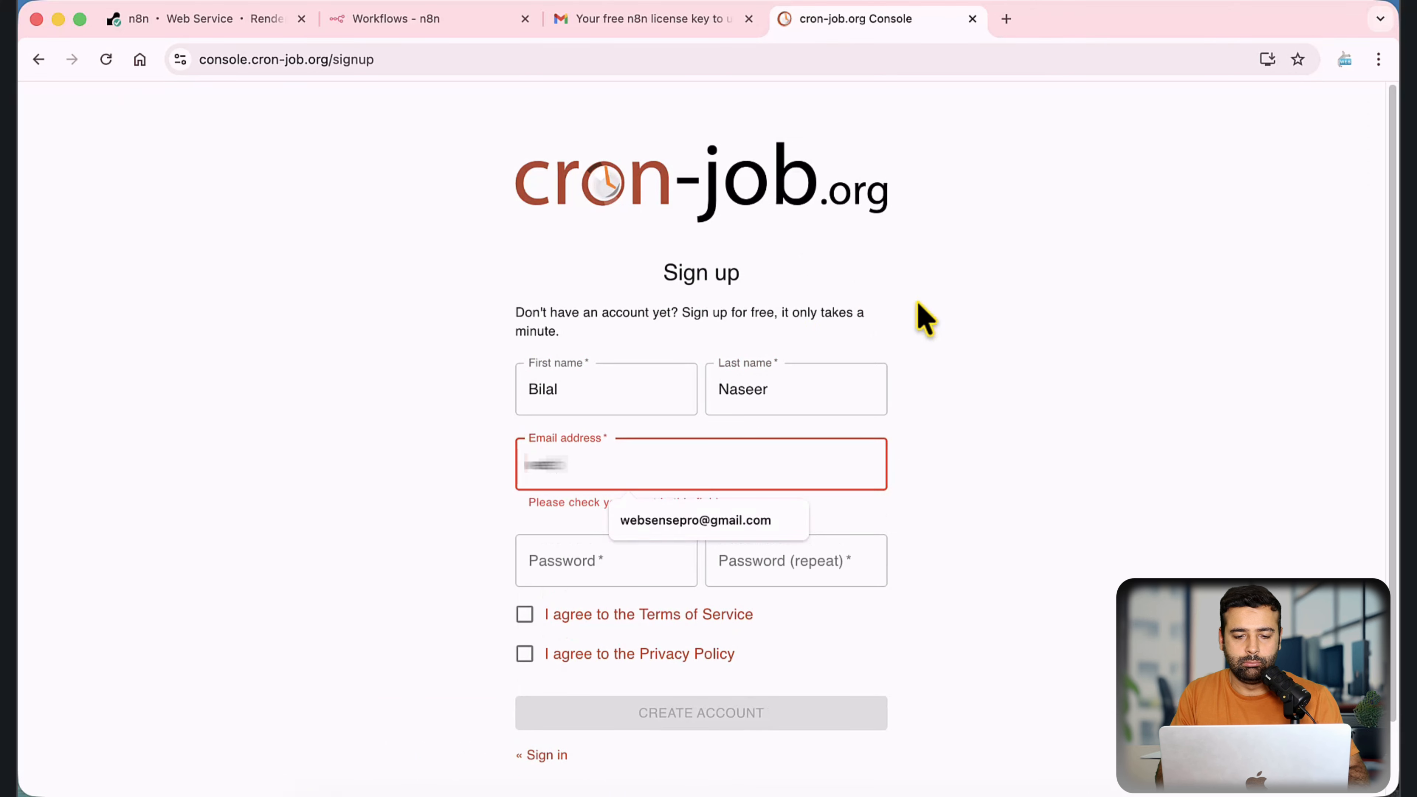
pyautogui.press('BackSpace')
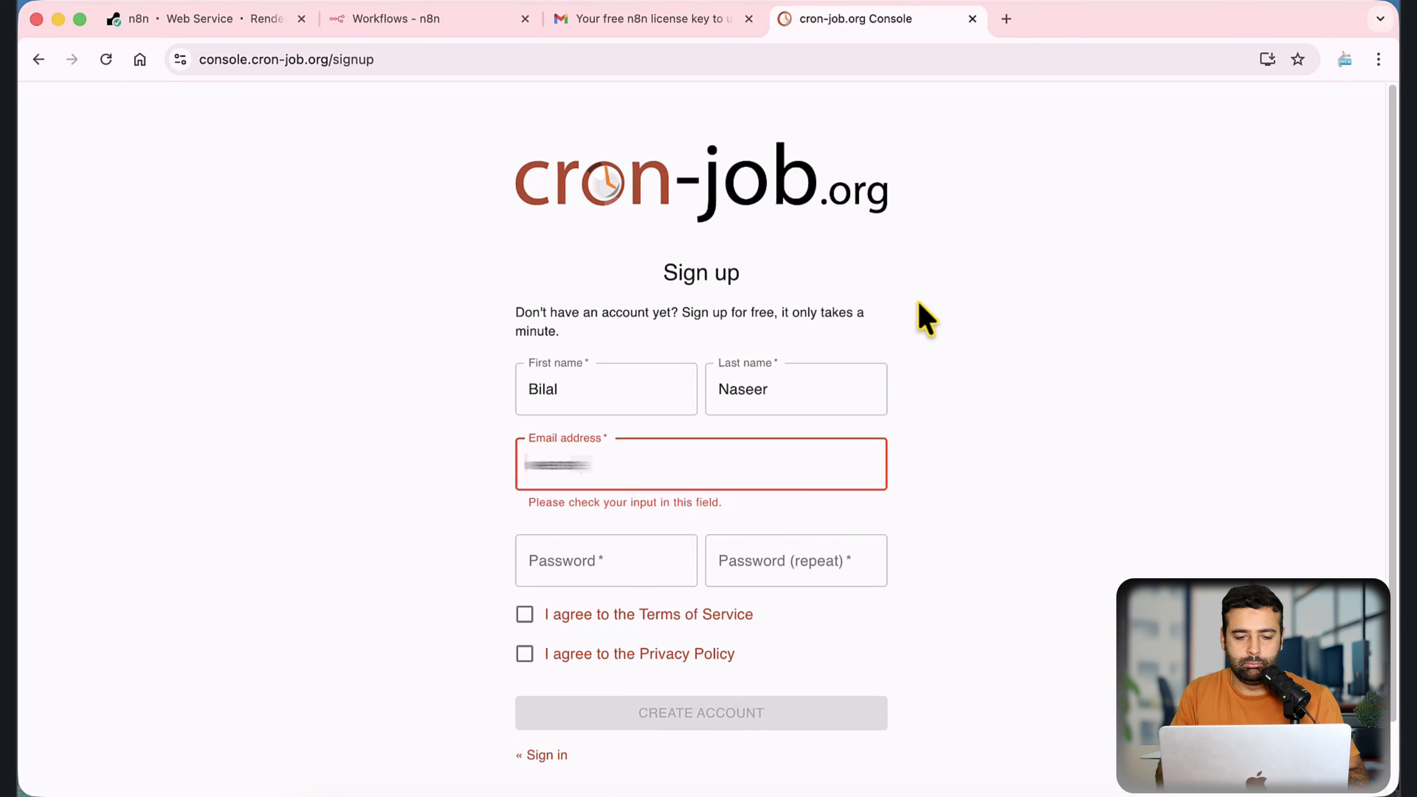
pyautogui.press('BackSpace')
pyautogui.press('Down')
pyautogui.press('Return')
pyautogui.press('Tab')
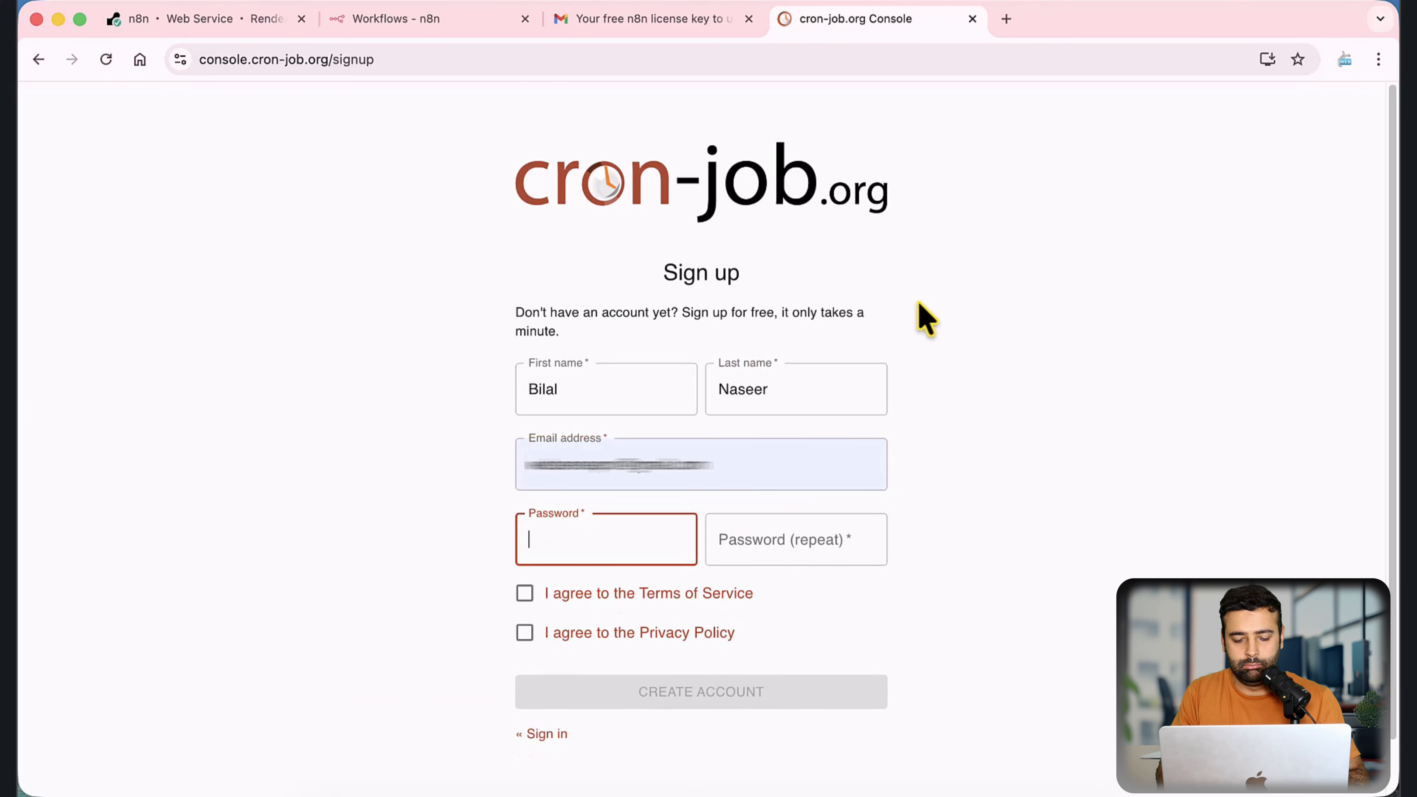
# Step: Enter the new account password and repeat it in the confirmation field
pyautogui.write('••••••••')
pyautogui.press('Tab')
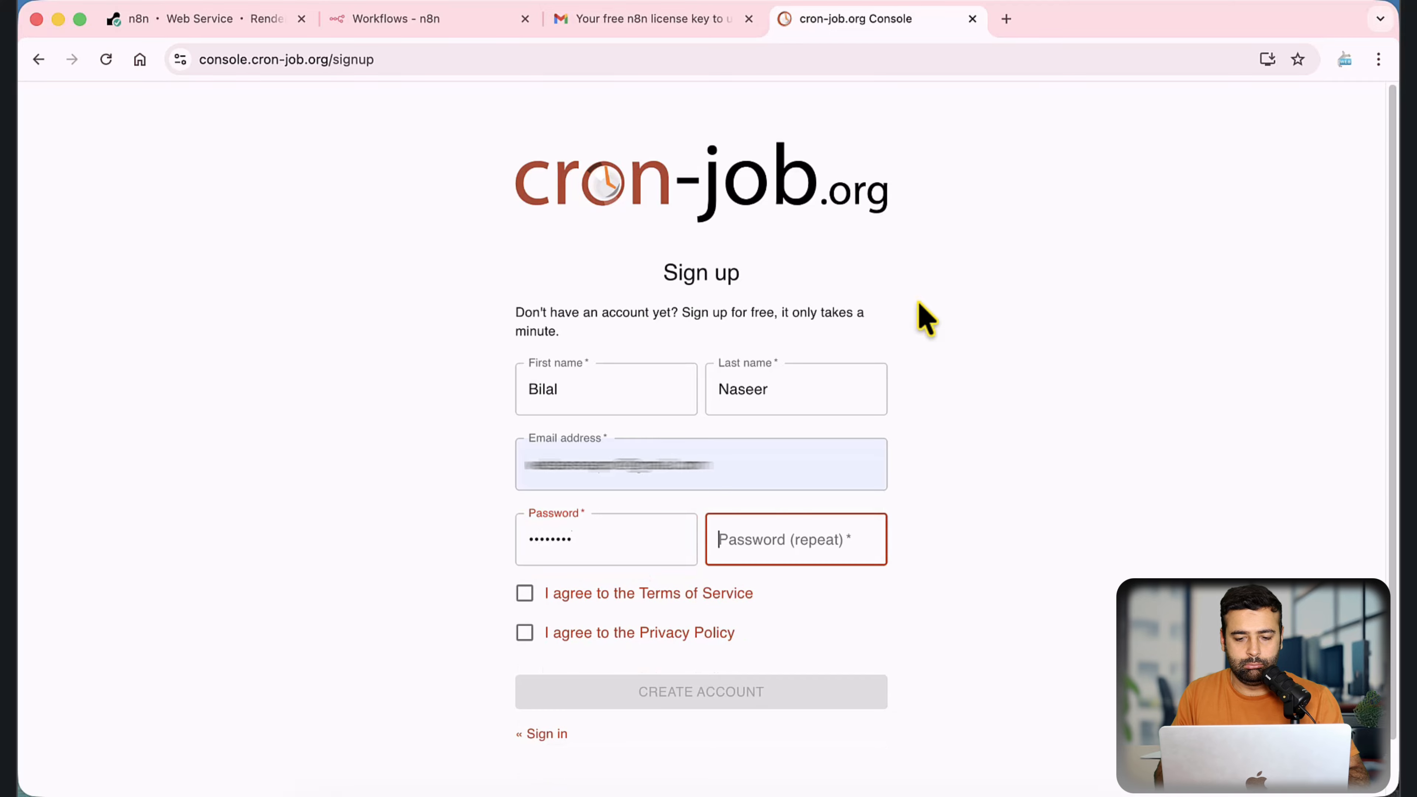
pyautogui.write('••••')
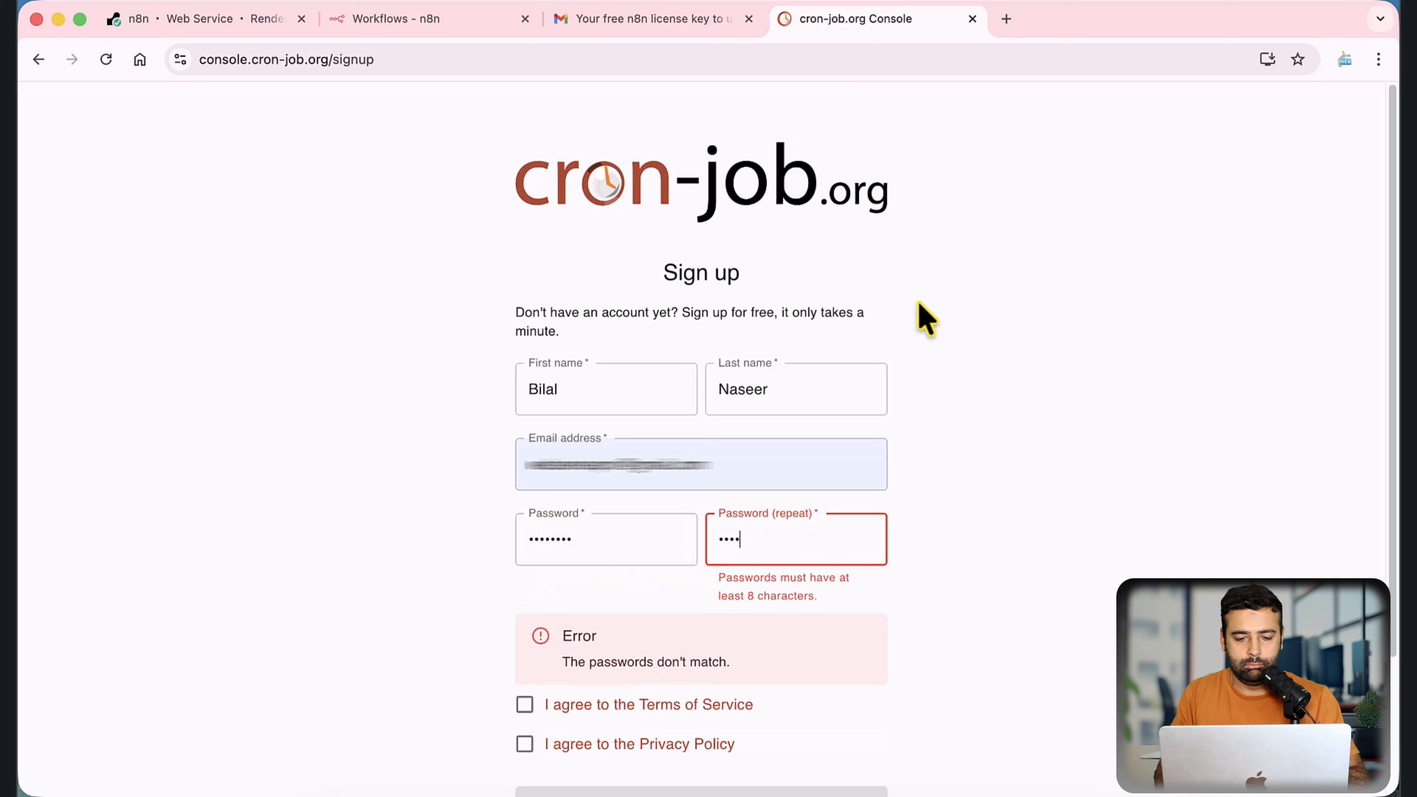
pyautogui.write('••••')
pyautogui.press('Tab')
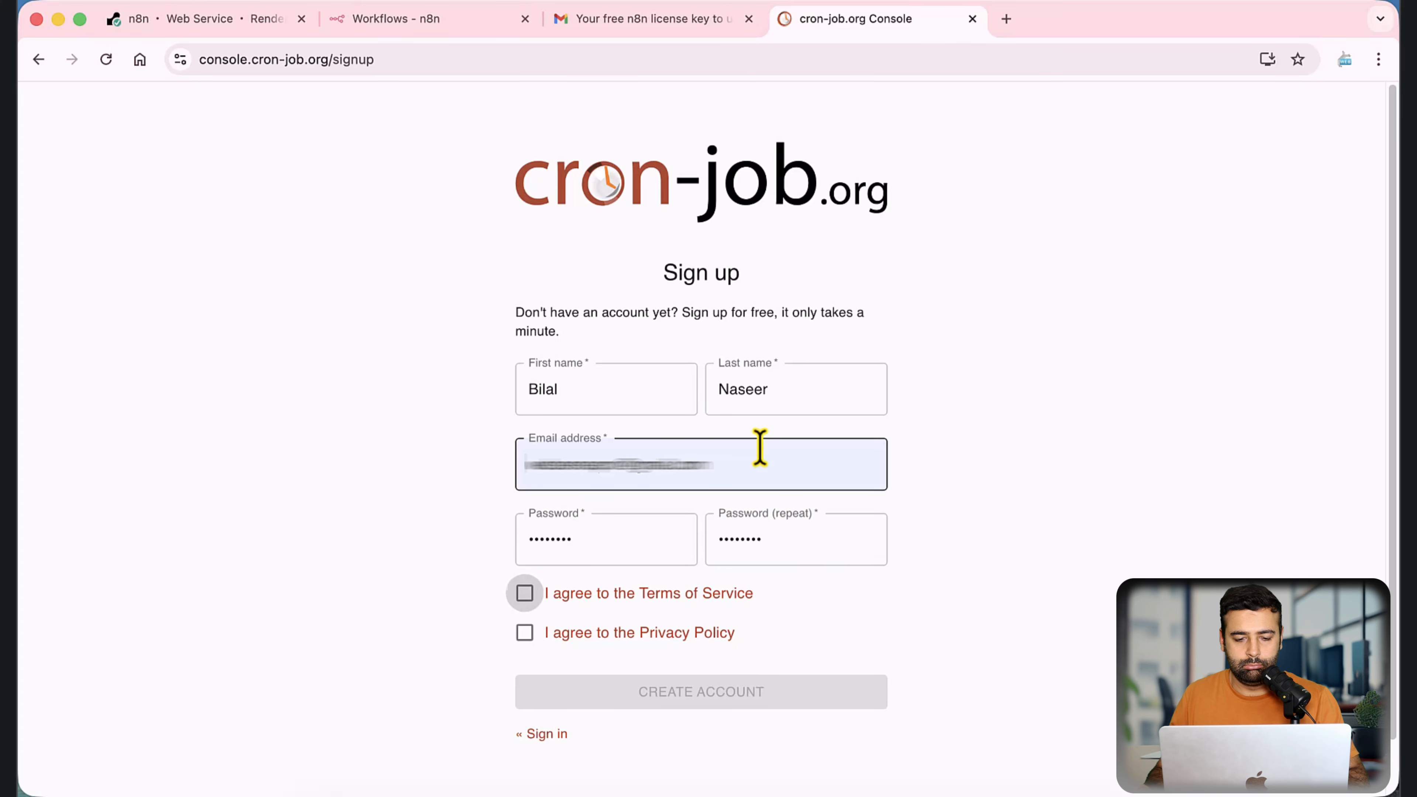
# Step: Agree to the Terms of Service and Privacy Policy, and create the cron-job.org account
pyautogui.press('space')
pyautogui.click(527, 632)
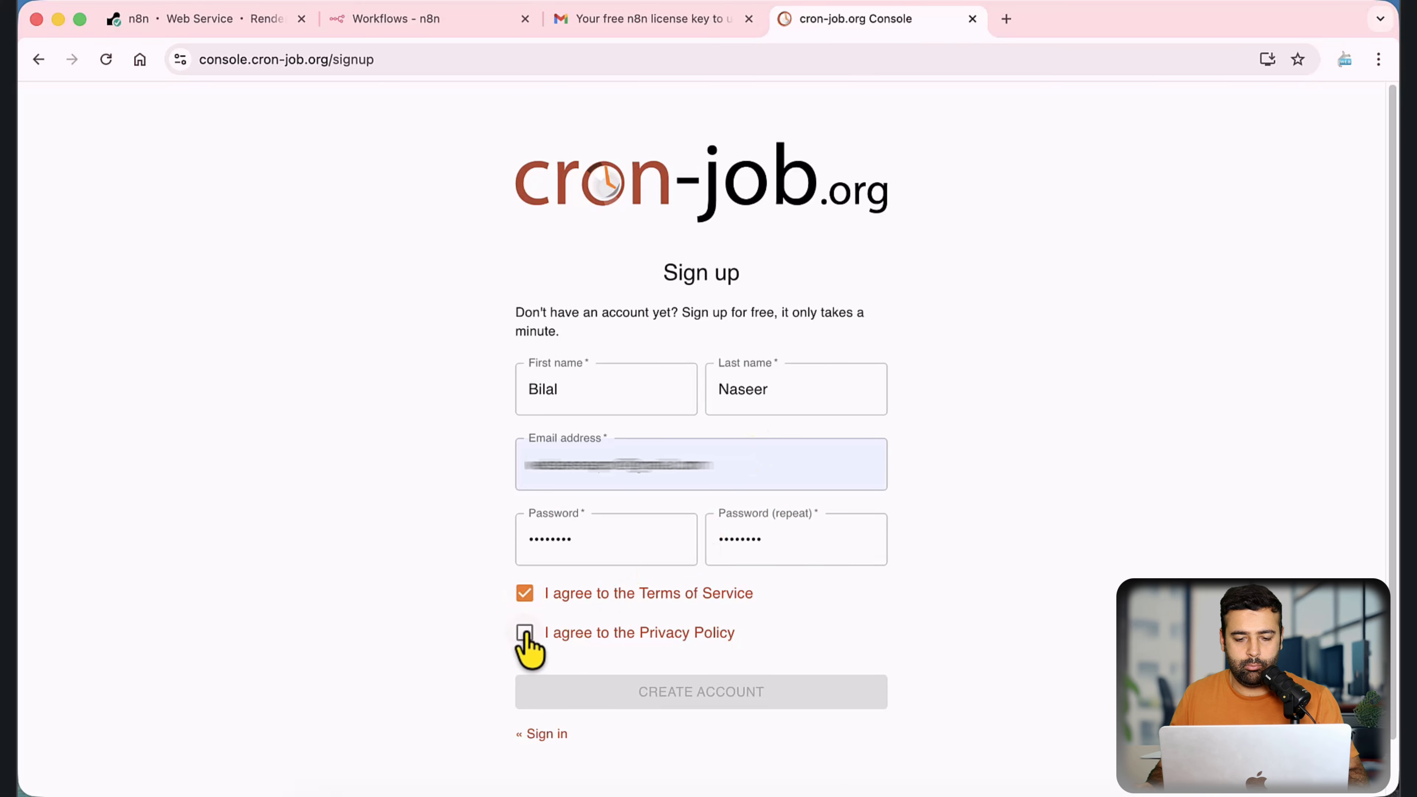
pyautogui.click(775, 702)
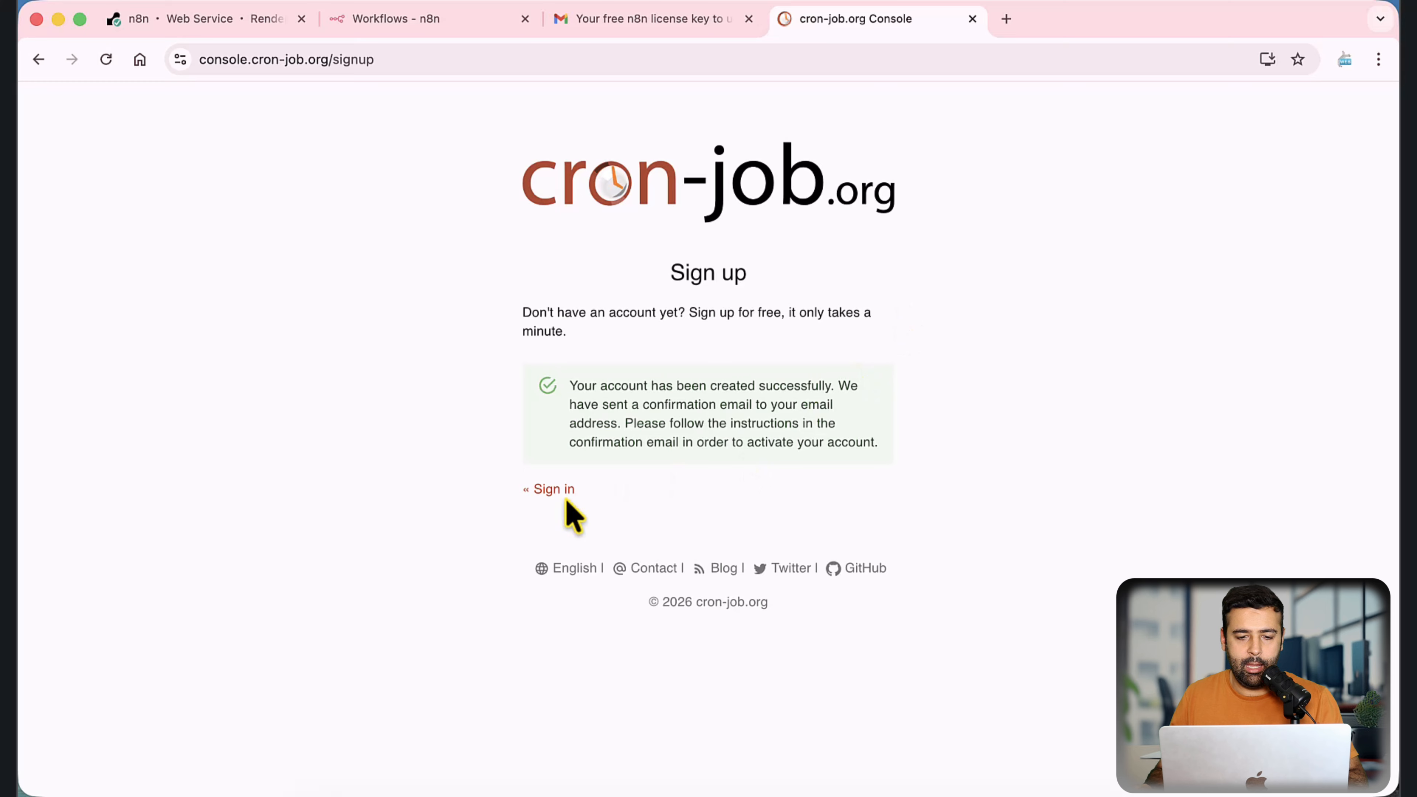
# Step: Try to sign in to cron-job.org with the account e-mail and password, and read the response
pyautogui.click(566, 499)
pyautogui.write('web')
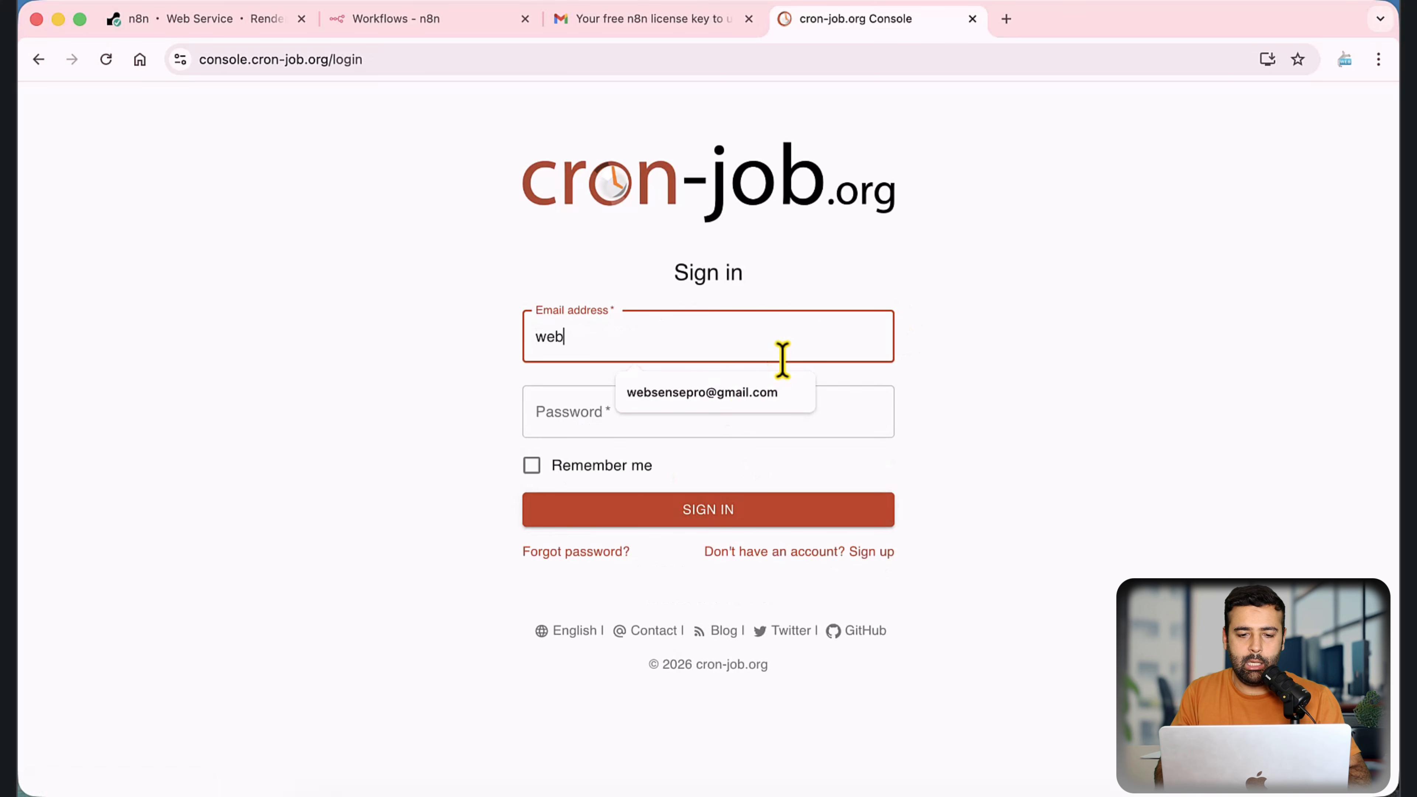
pyautogui.press('Down')
pyautogui.press('Tab')
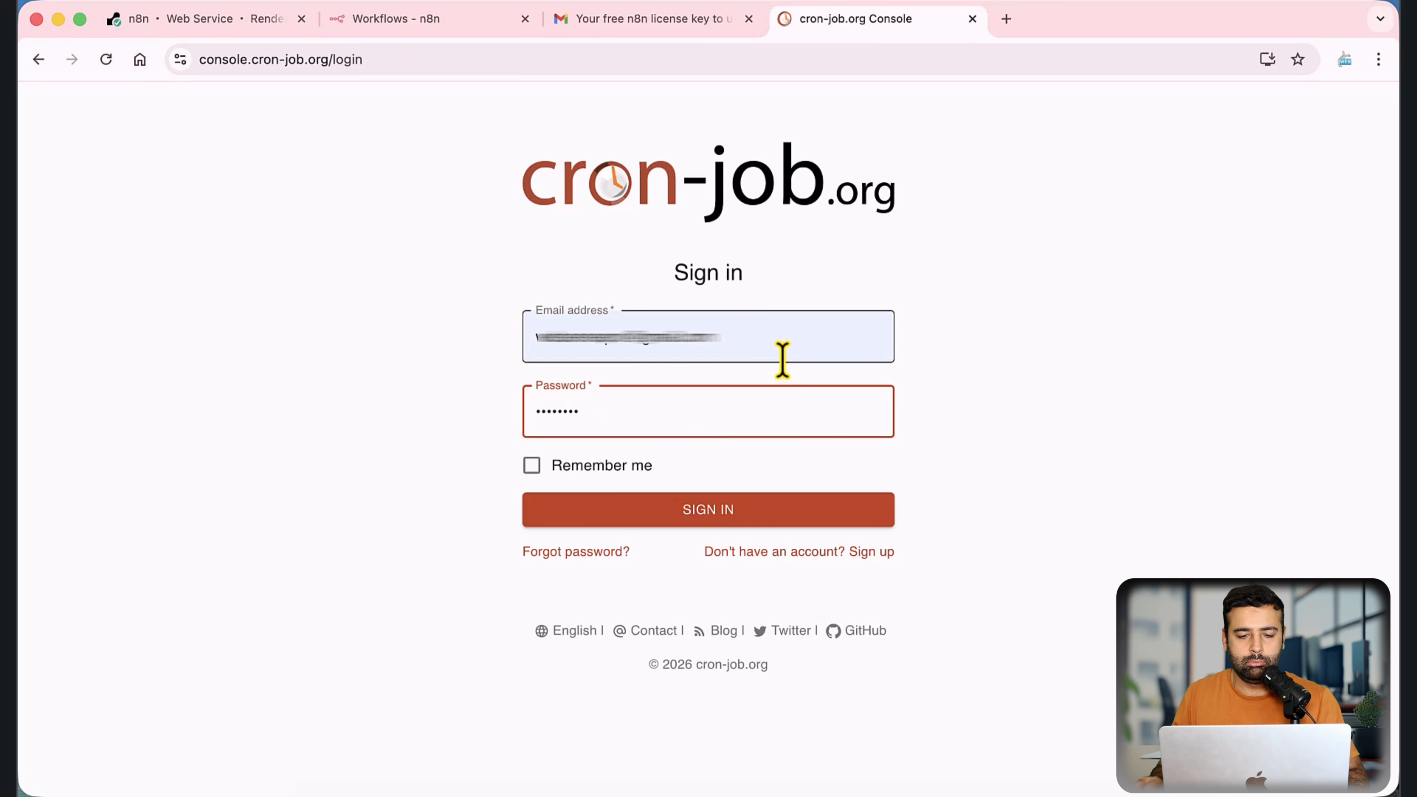
pyautogui.click(610, 510)
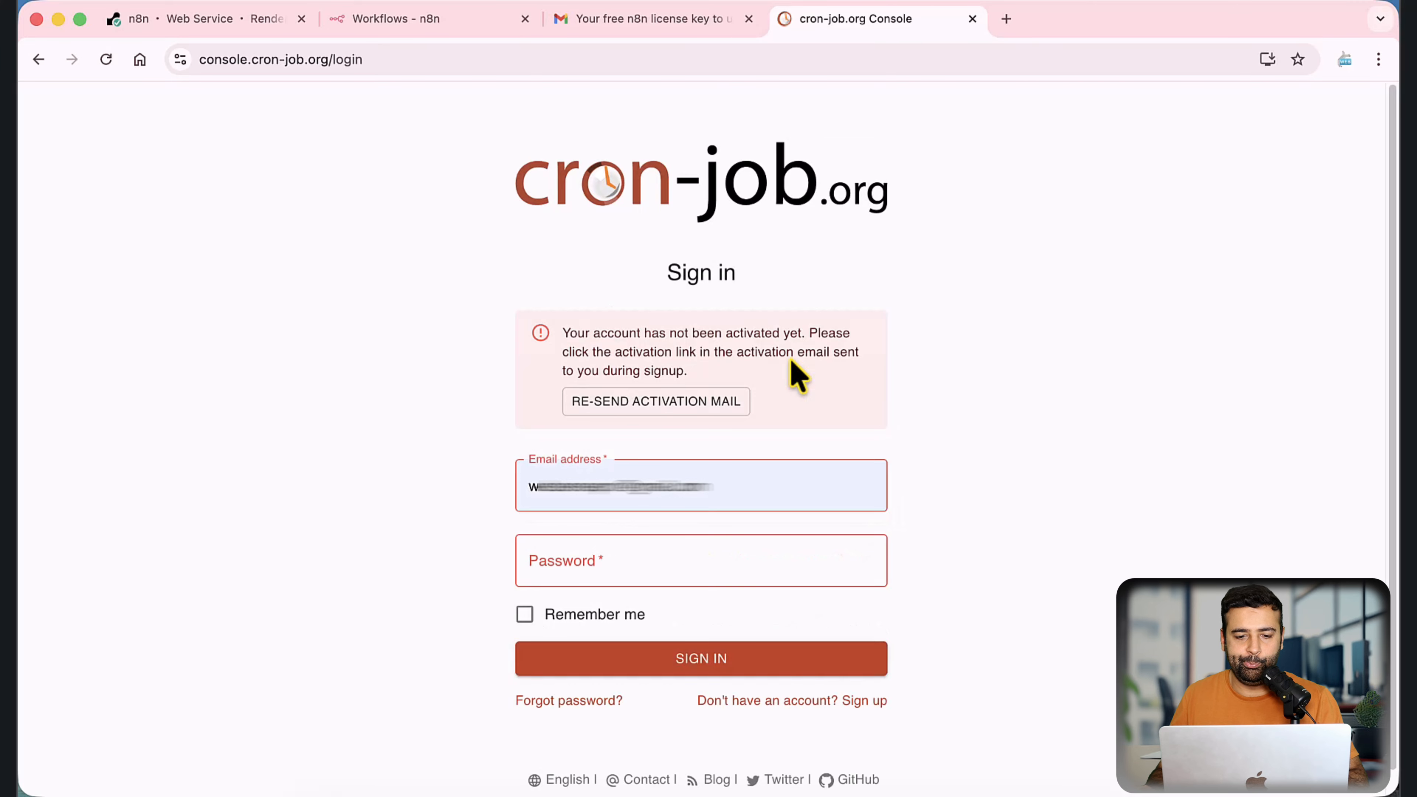
pyautogui.scroll(-1, 795, 375)
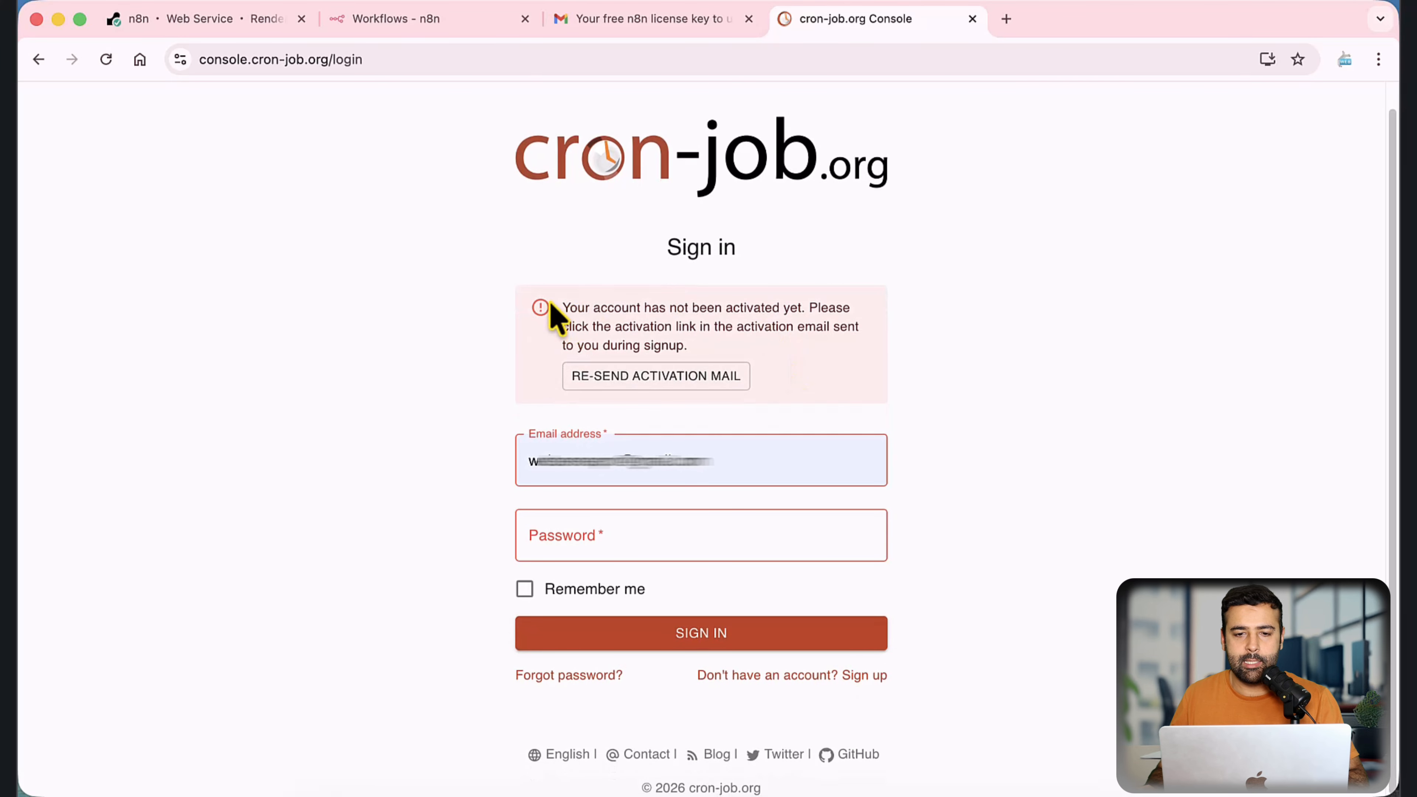
pyautogui.moveTo(550, 306); pyautogui.dragTo(762, 351)
# Step: Switch to the Gmail inbox, open the cron-job.org activation e-mail and follow its Activate account link
pyautogui.click(647, 18)
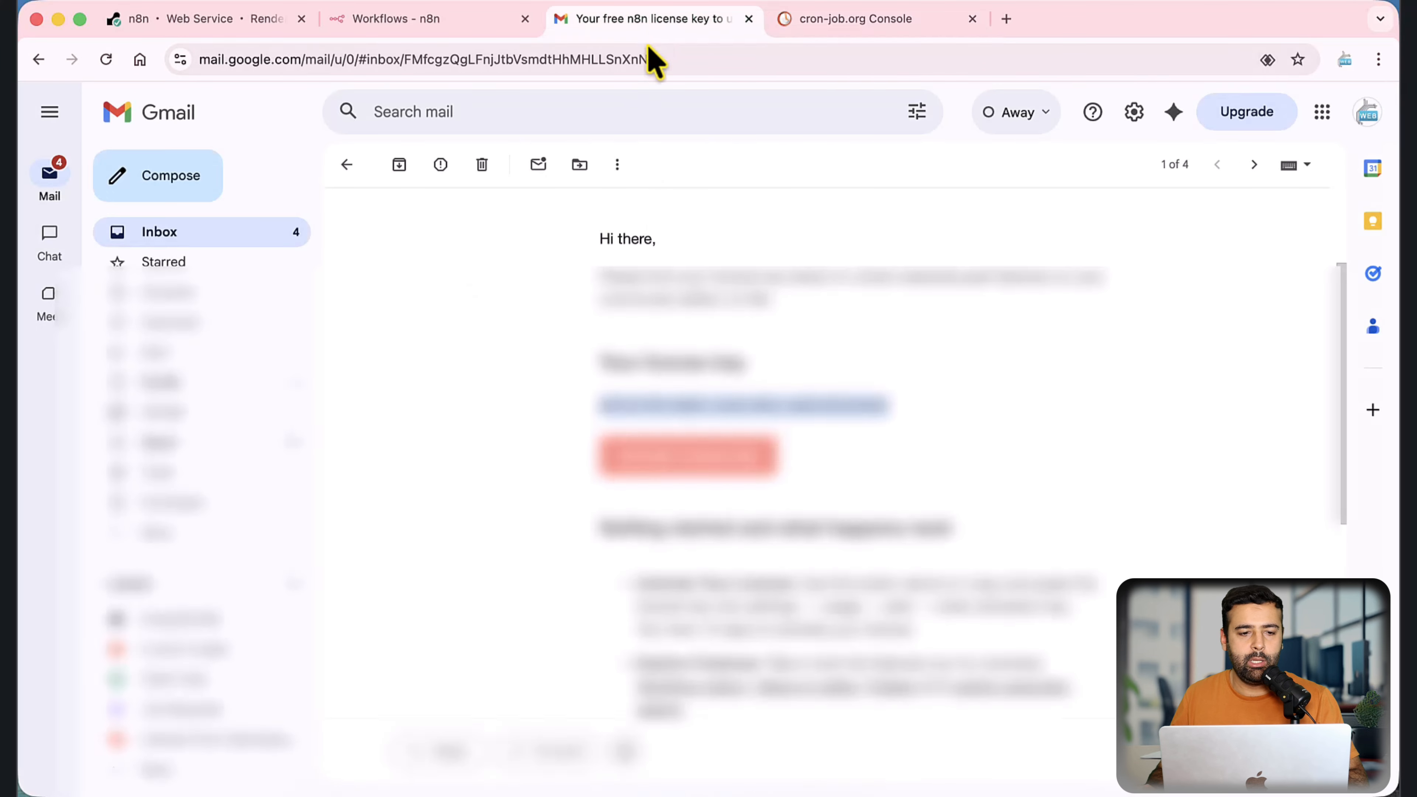
pyautogui.click(273, 234)
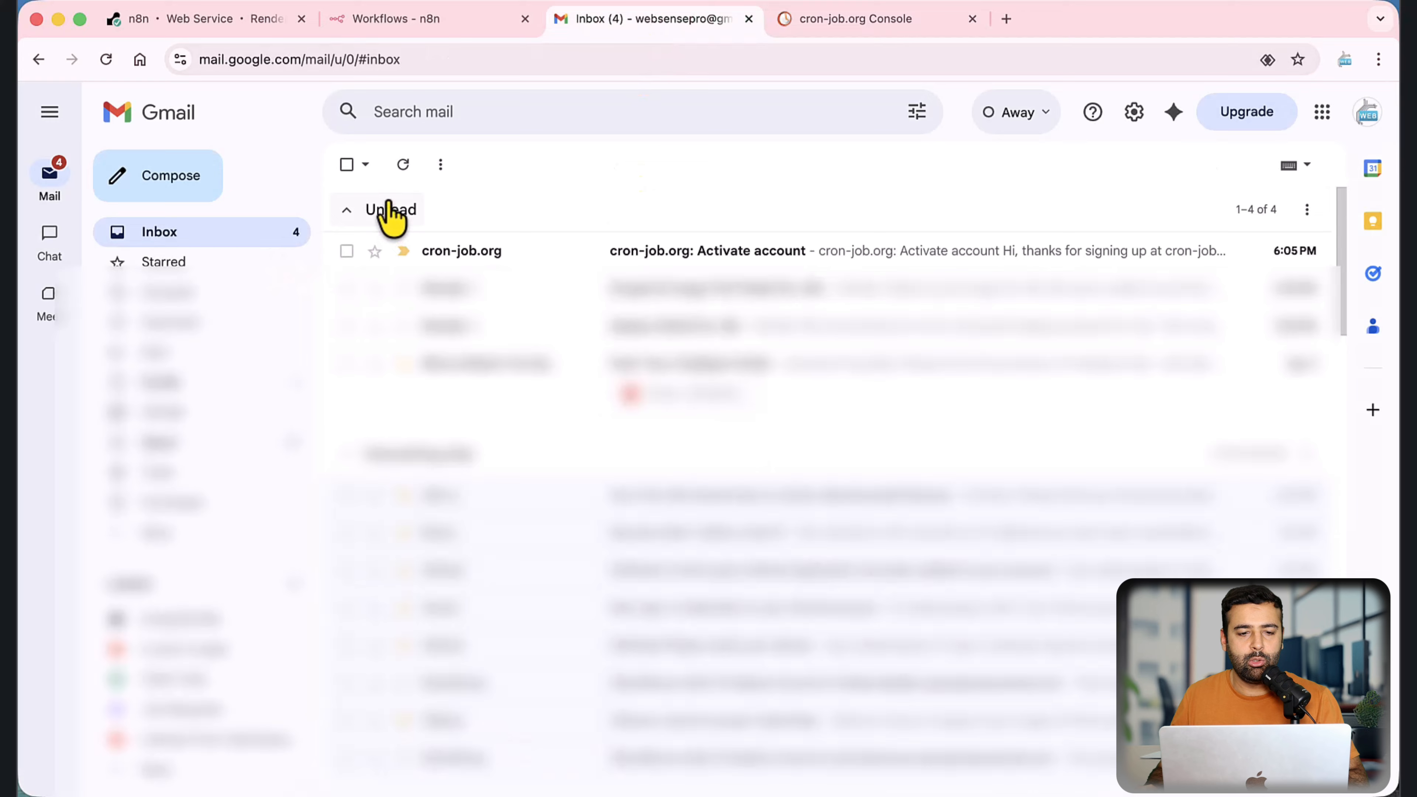
pyautogui.click(688, 252)
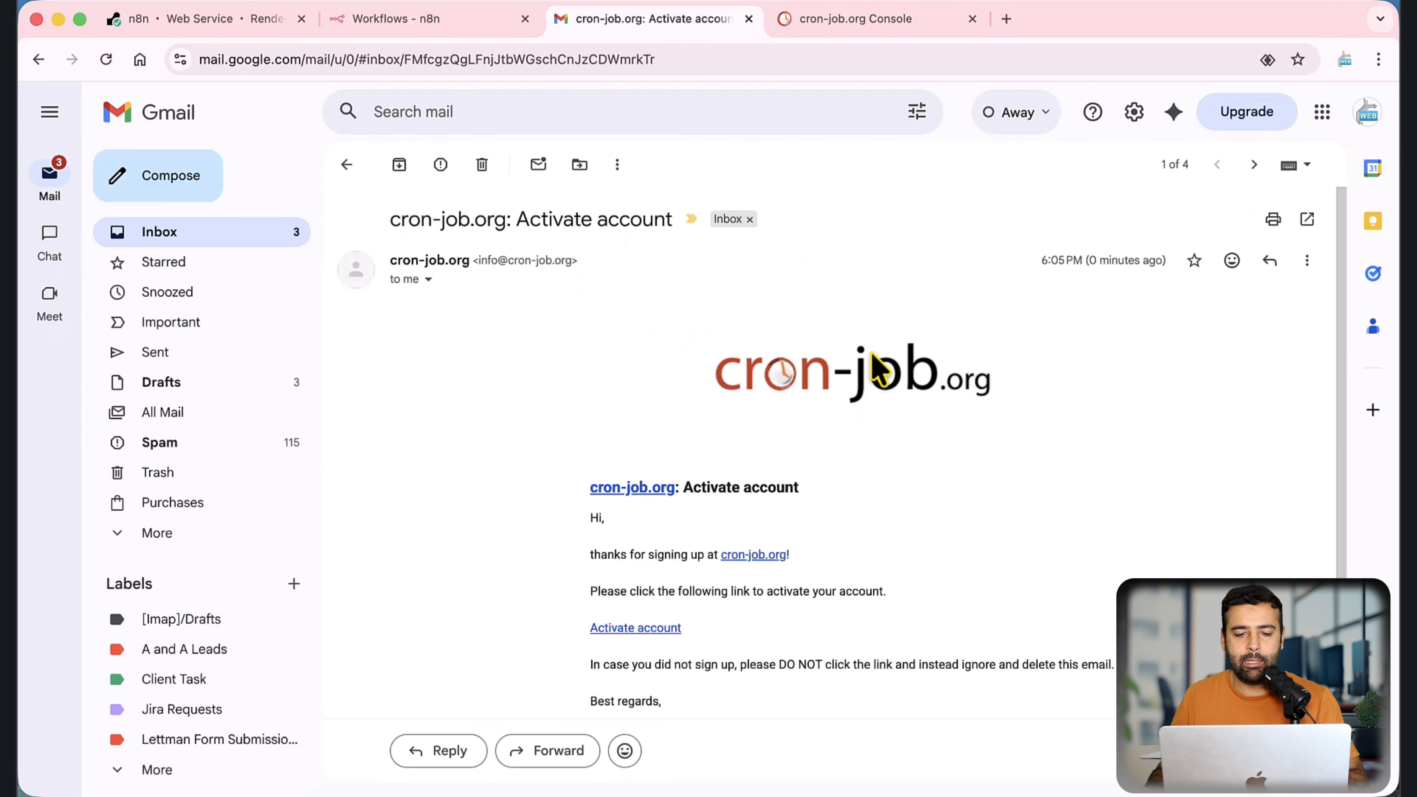
pyautogui.scroll(-3, 881, 386)
pyautogui.click(635, 445)
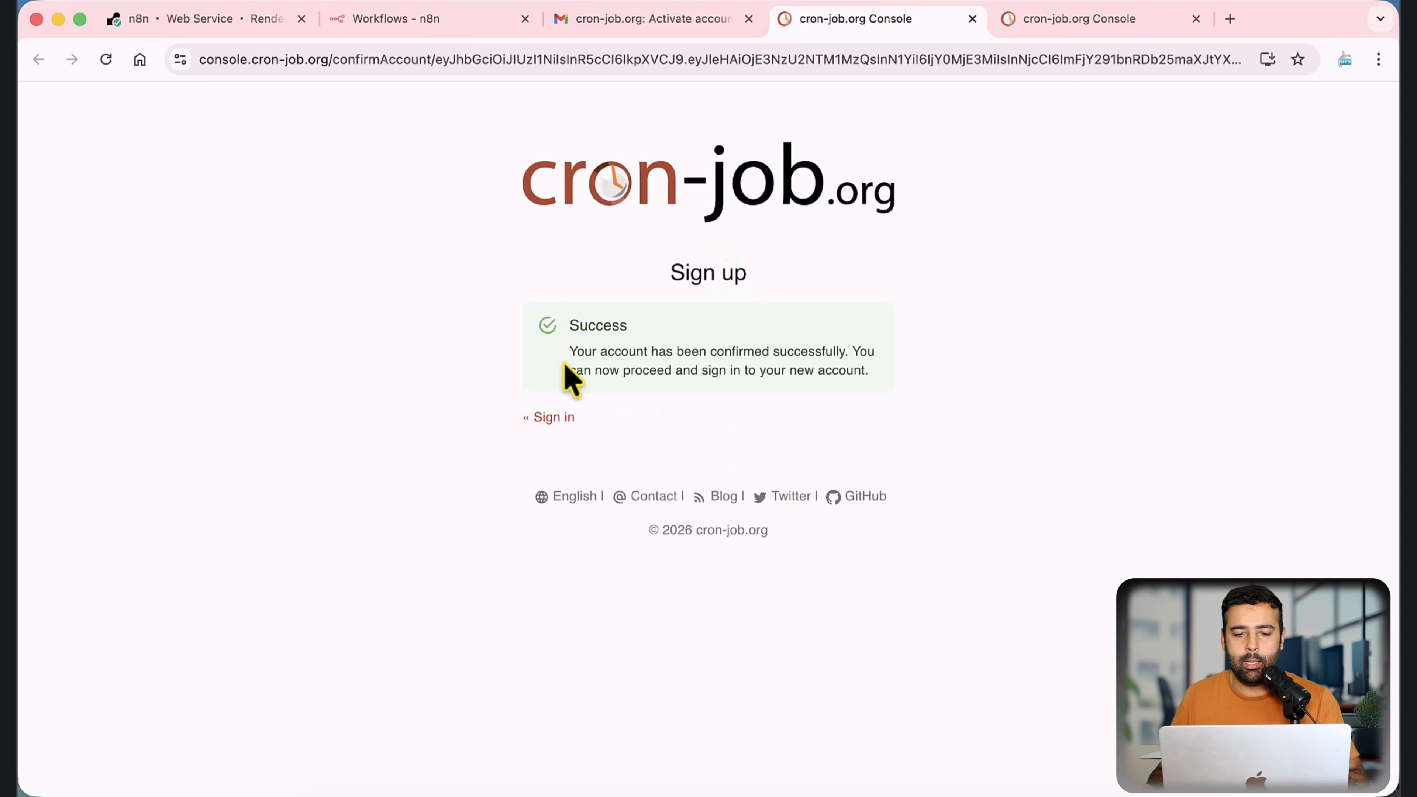
# Step: Sign in to the cron-job.org console with the account e-mail and password
pyautogui.click(553, 417)
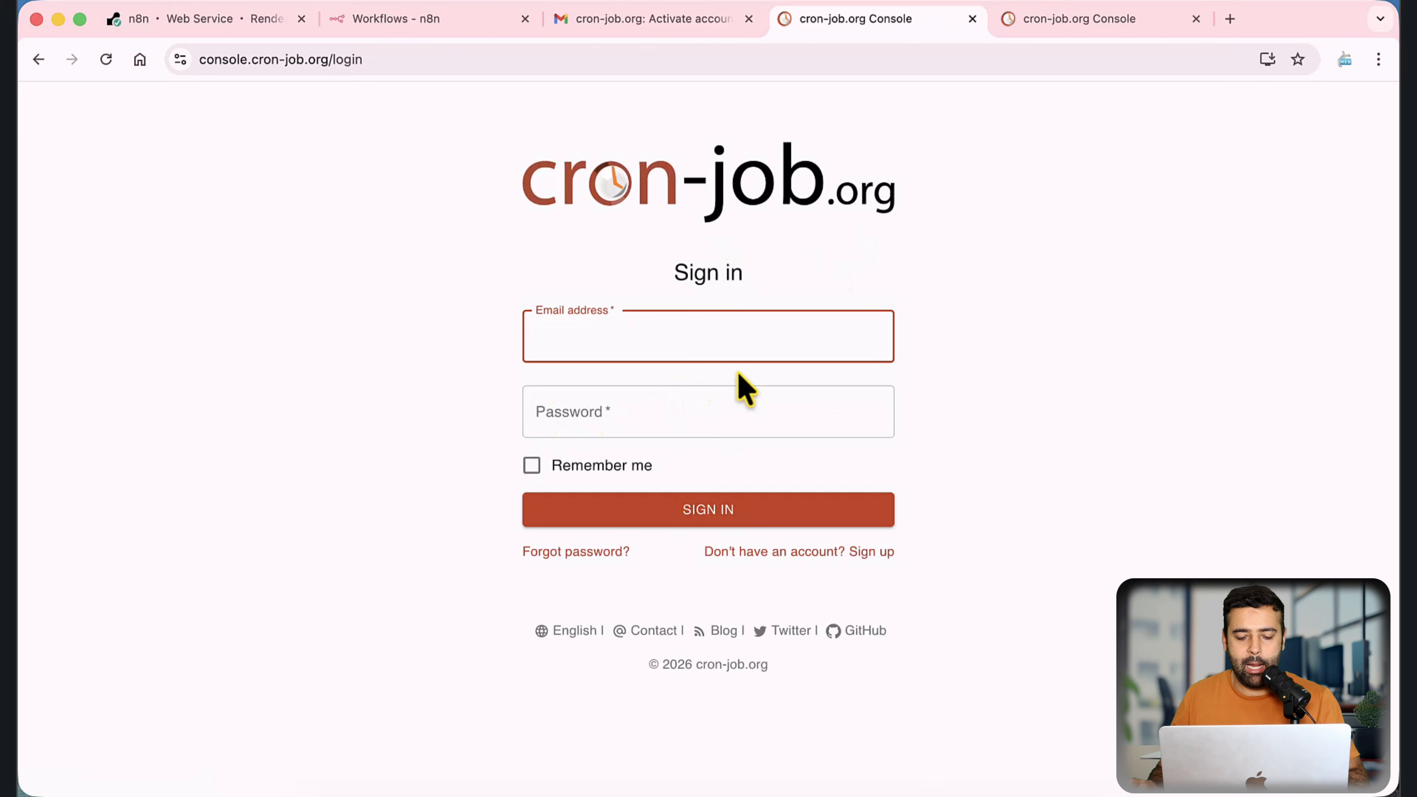
pyautogui.write('we')
pyautogui.click(763, 505)
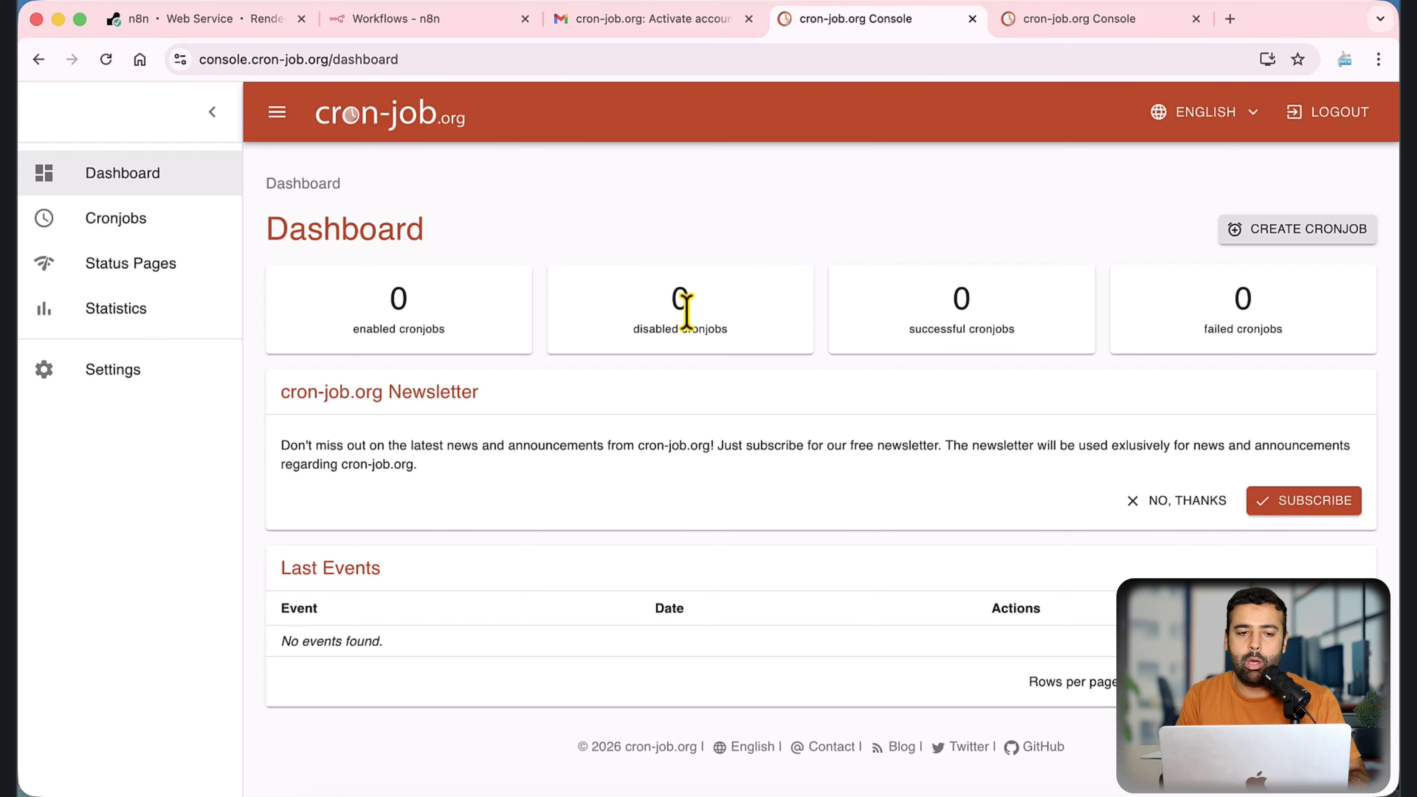
# Step: Start creating a new cronjob and enter N8N as its title
pyautogui.click(1267, 230)
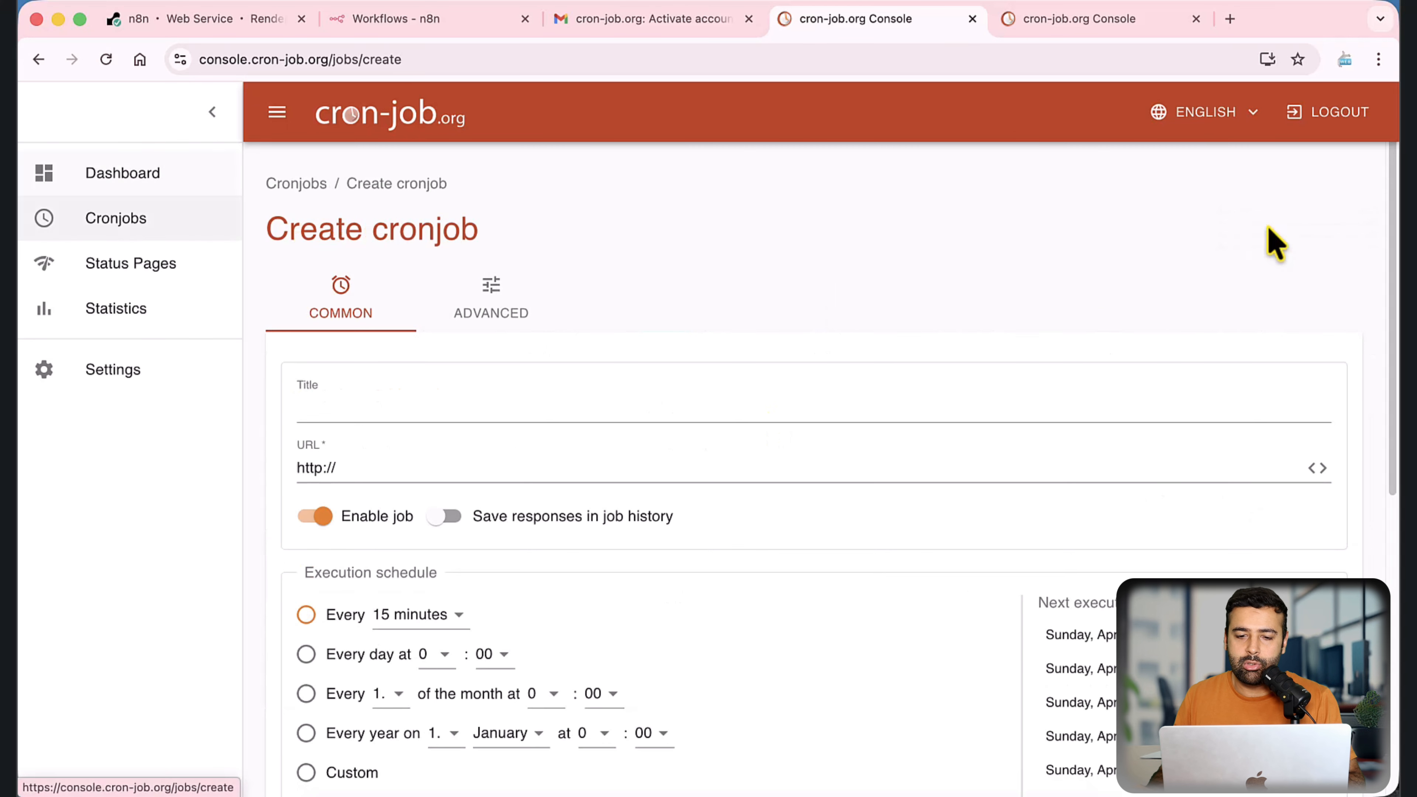
pyautogui.scroll(-2, 707, 246)
pyautogui.scroll(-1, 713, 254)
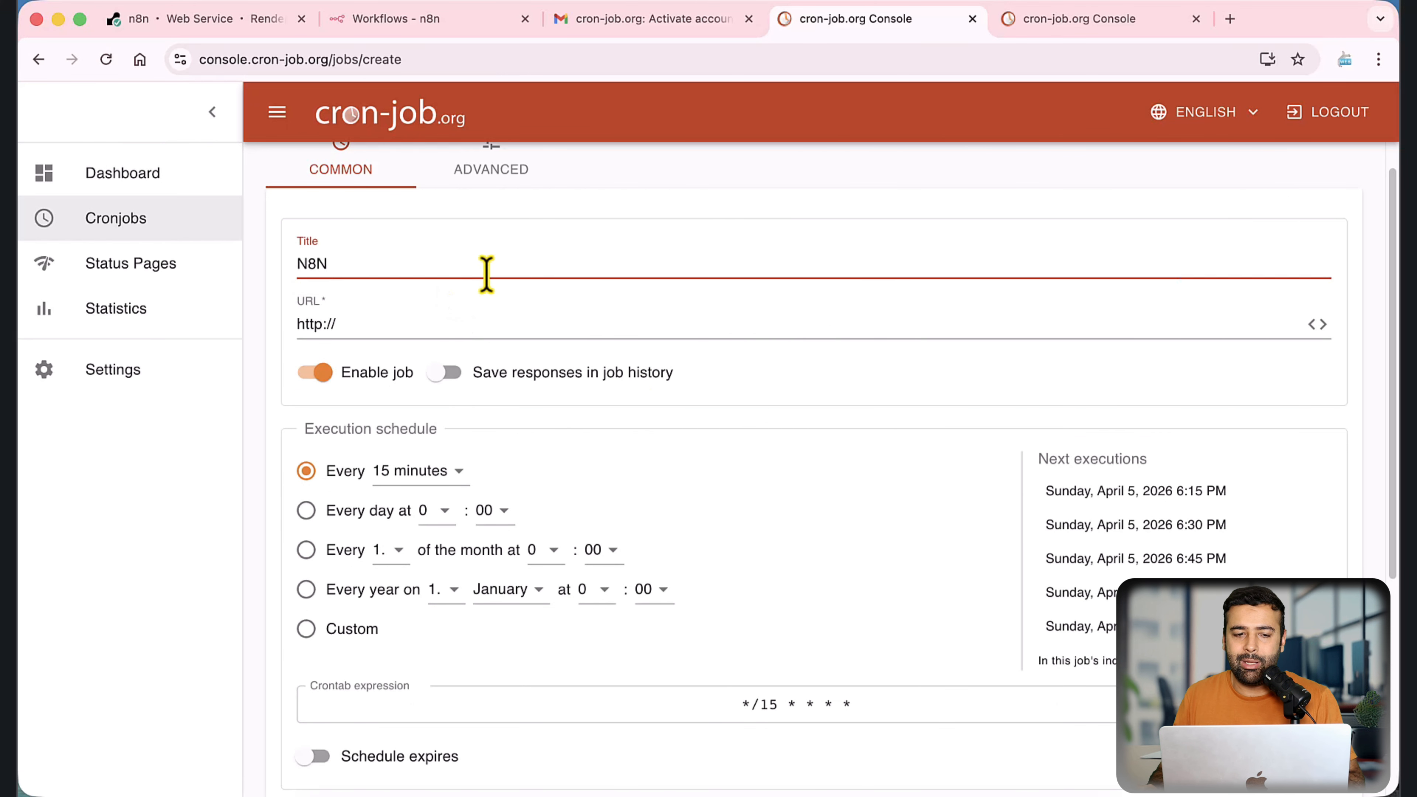
pyautogui.click(372, 20)
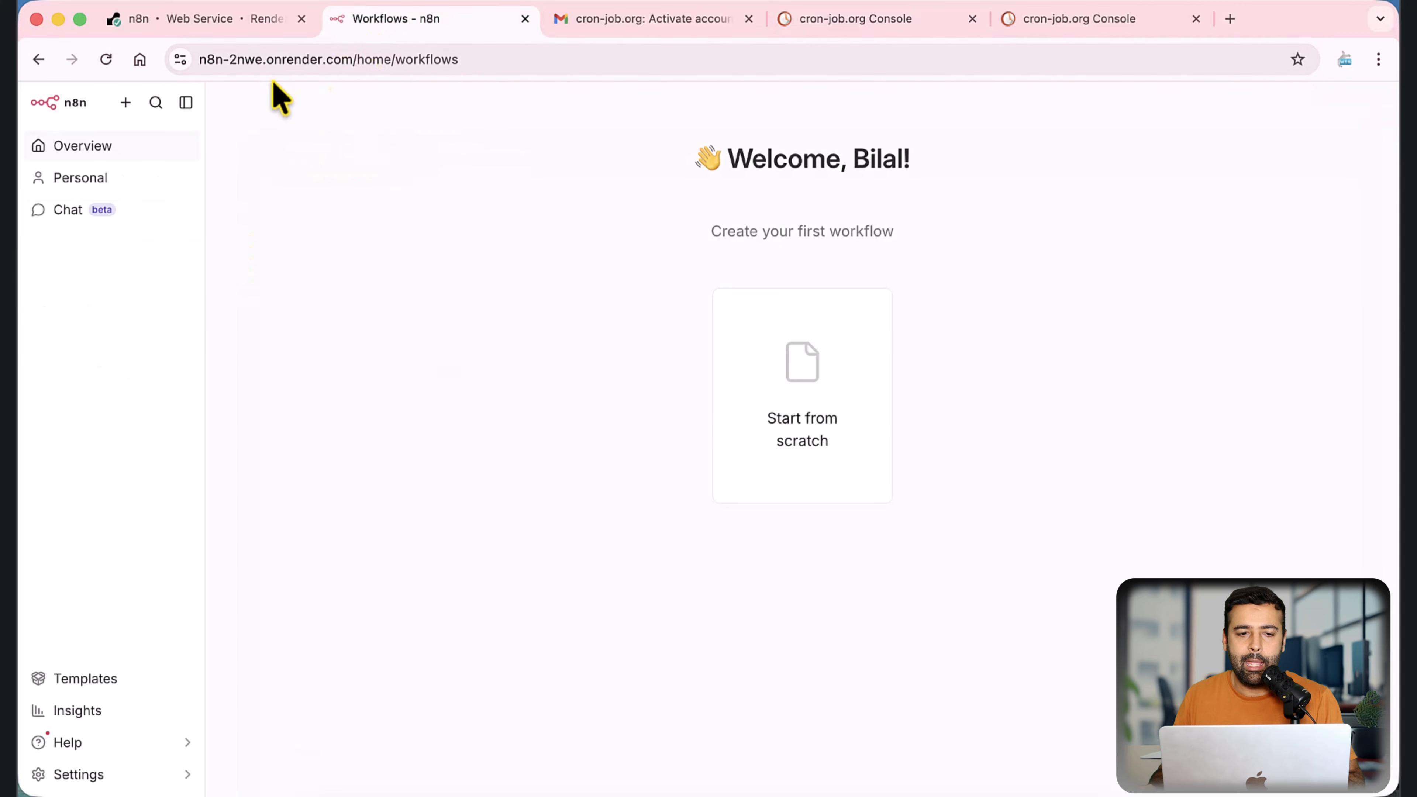
pyautogui.moveTo(337, 61); pyautogui.dragTo(165, 64)
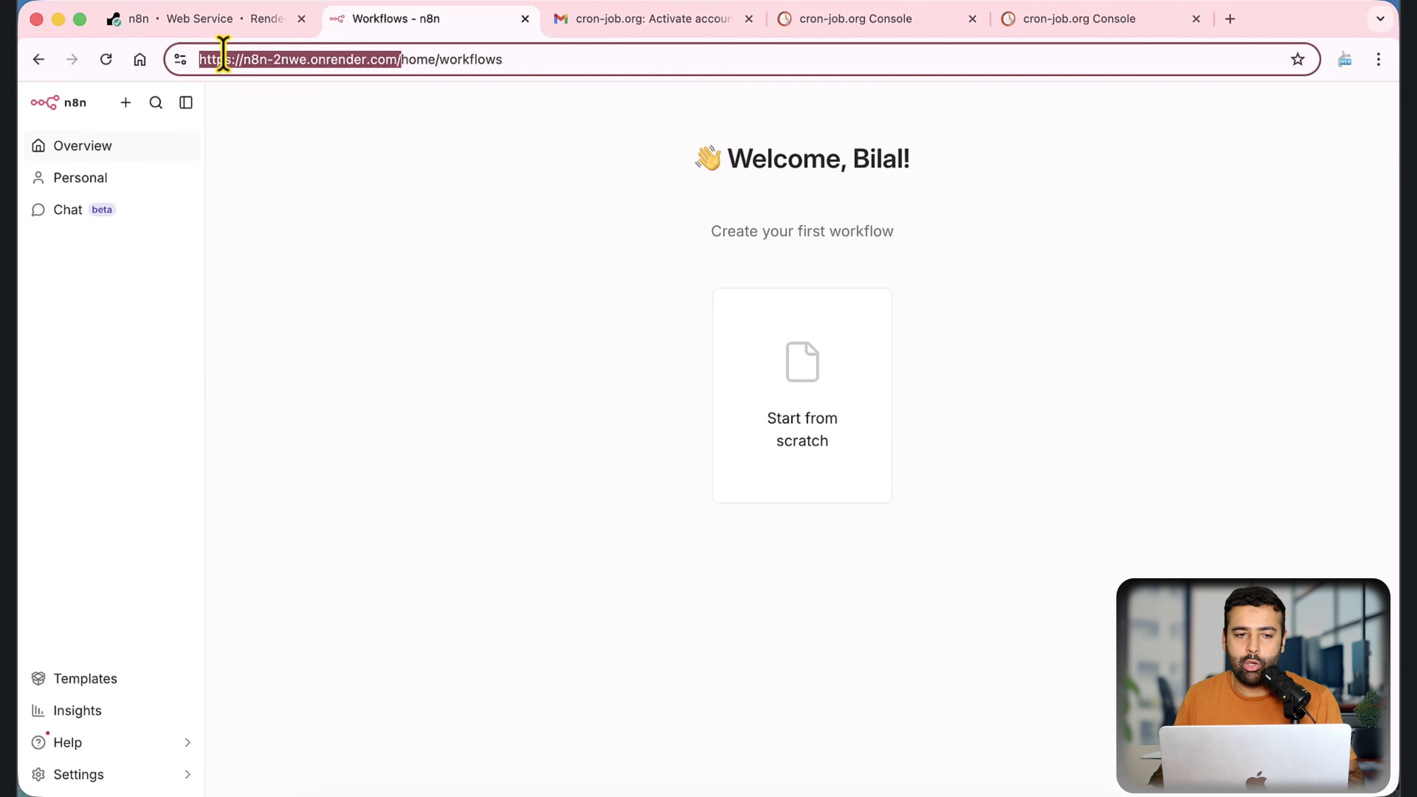
pyautogui.click(195, 19)
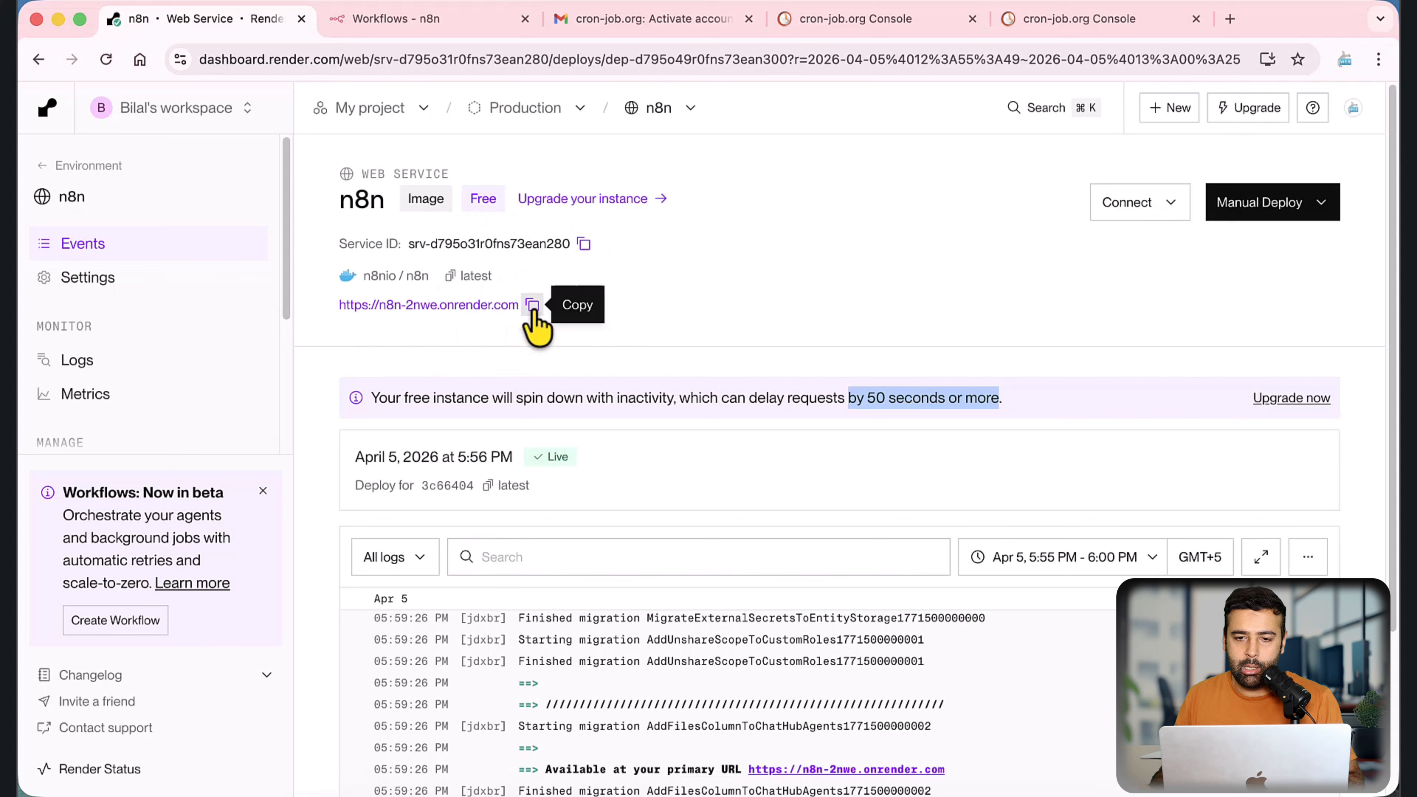
pyautogui.click(532, 304)
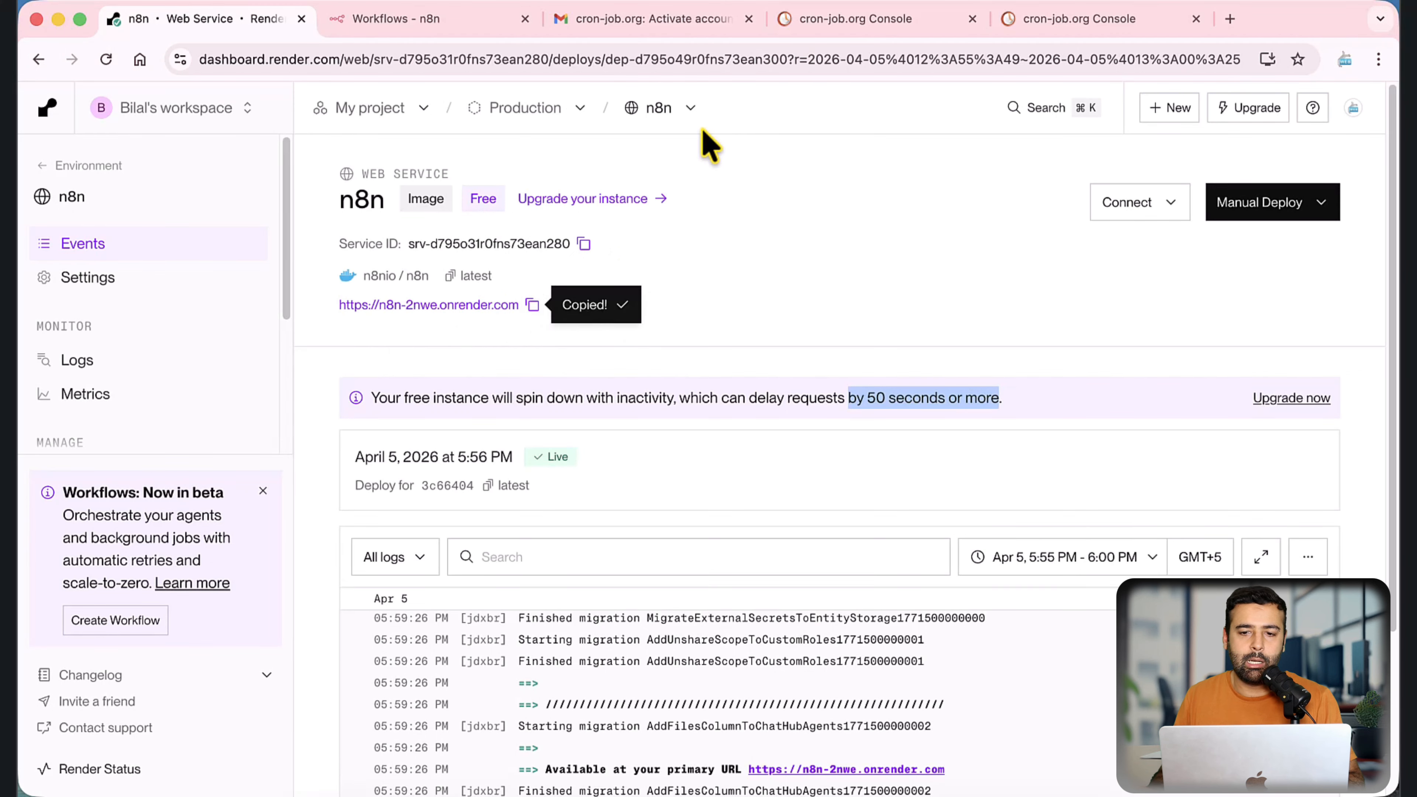
pyautogui.click(1048, 18)
pyautogui.click(926, 19)
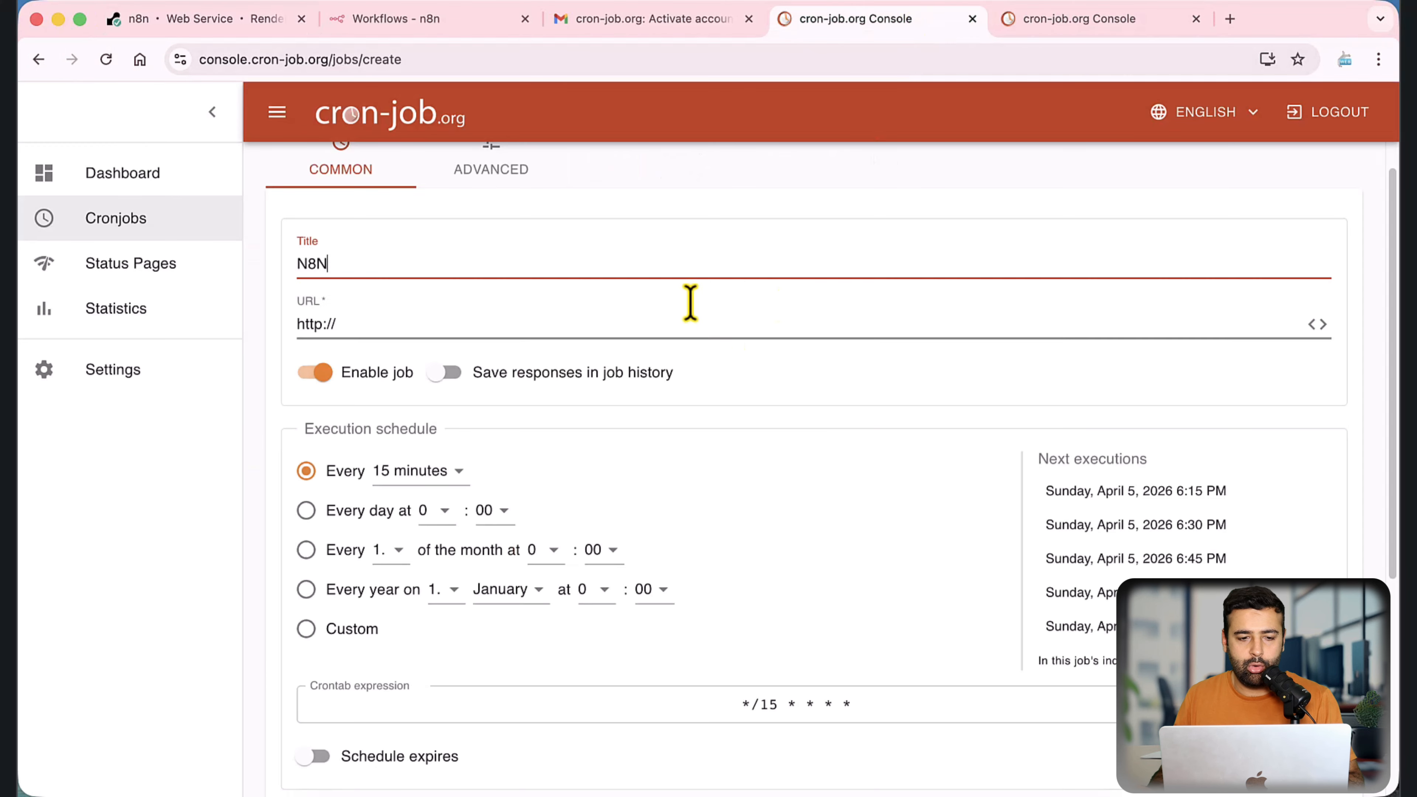
pyautogui.tripleClick(465, 332)
pyautogui.press('super+v')
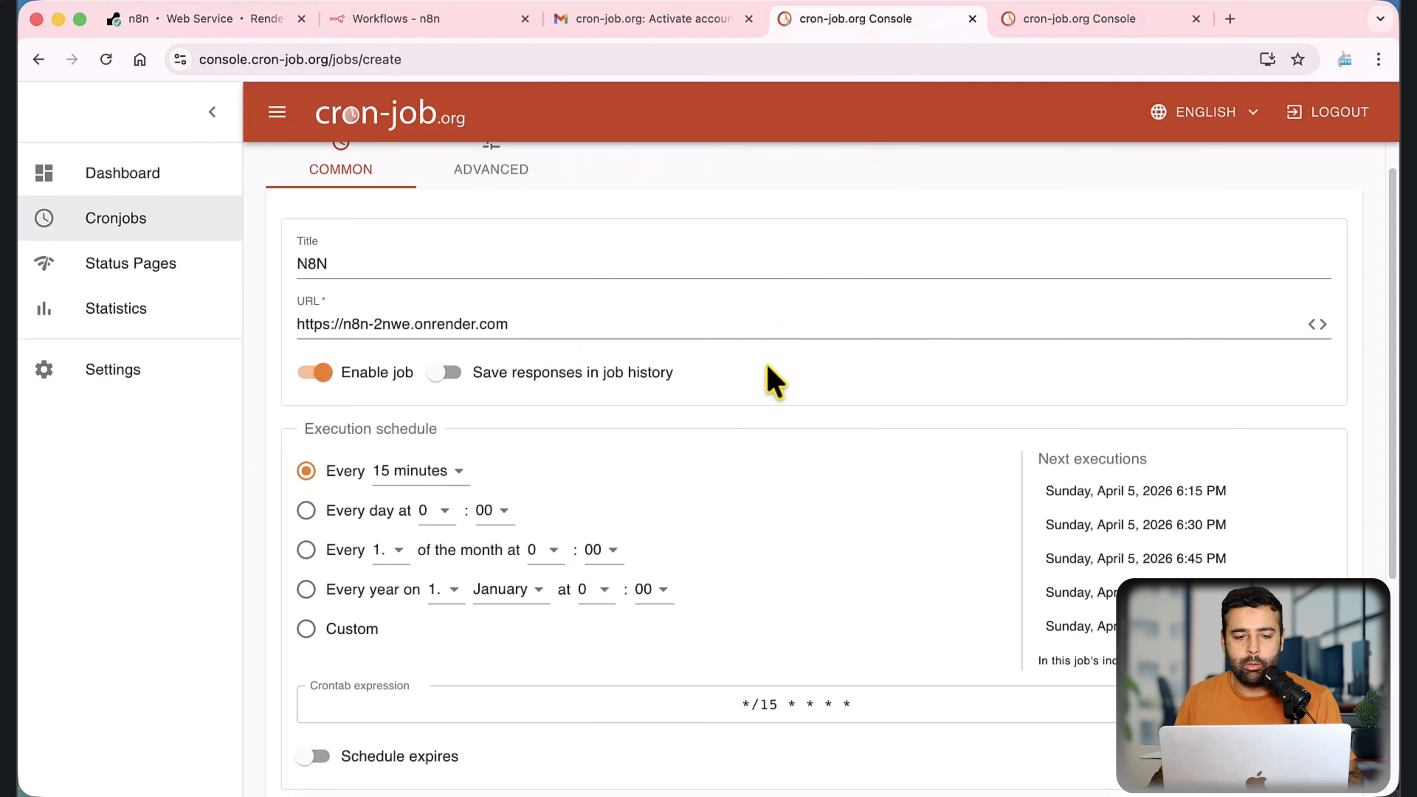
# Step: Set the cronjob's execution schedule to every 1 minute and review the remaining settings
pyautogui.scroll(-1, 562, 441)
pyautogui.click(458, 432)
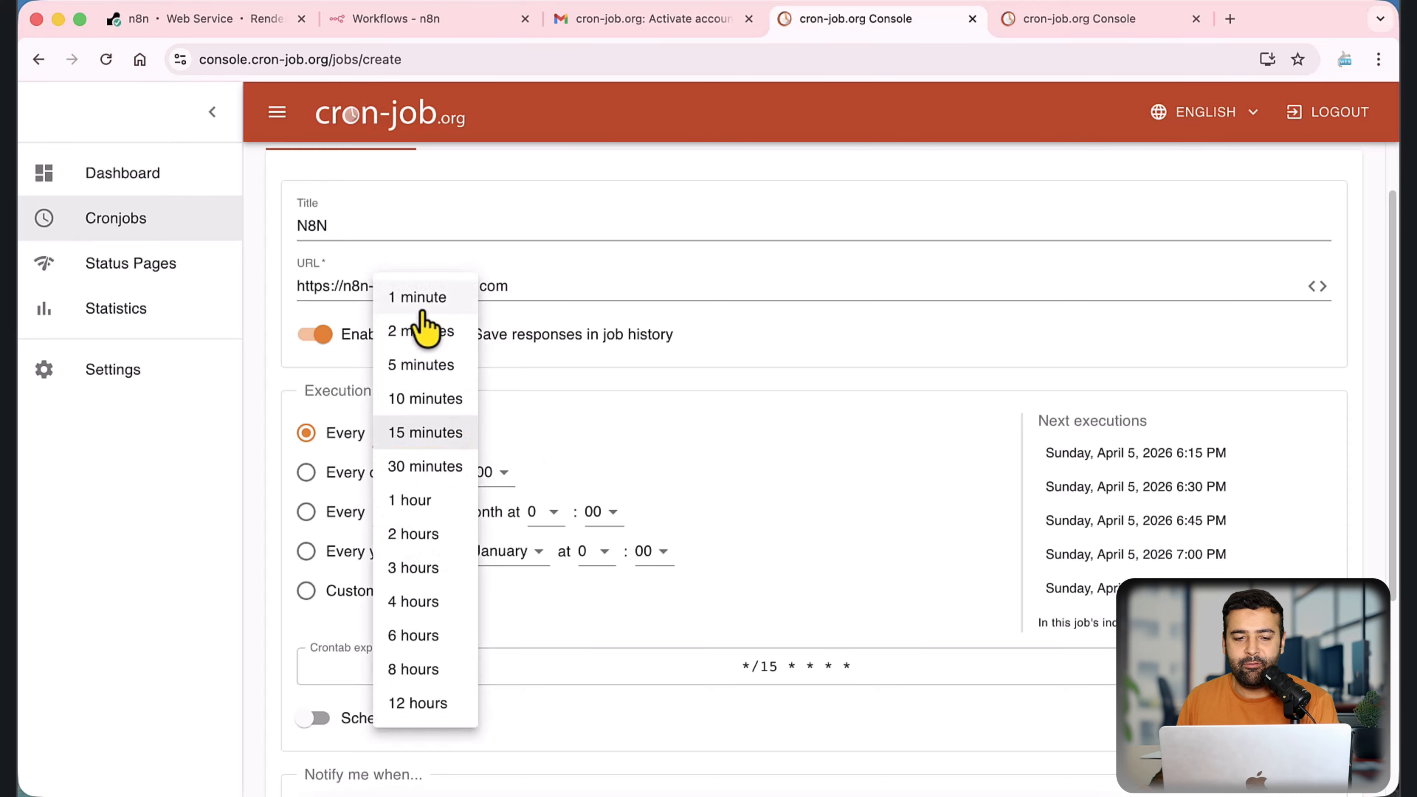
pyautogui.click(420, 297)
pyautogui.click(446, 432)
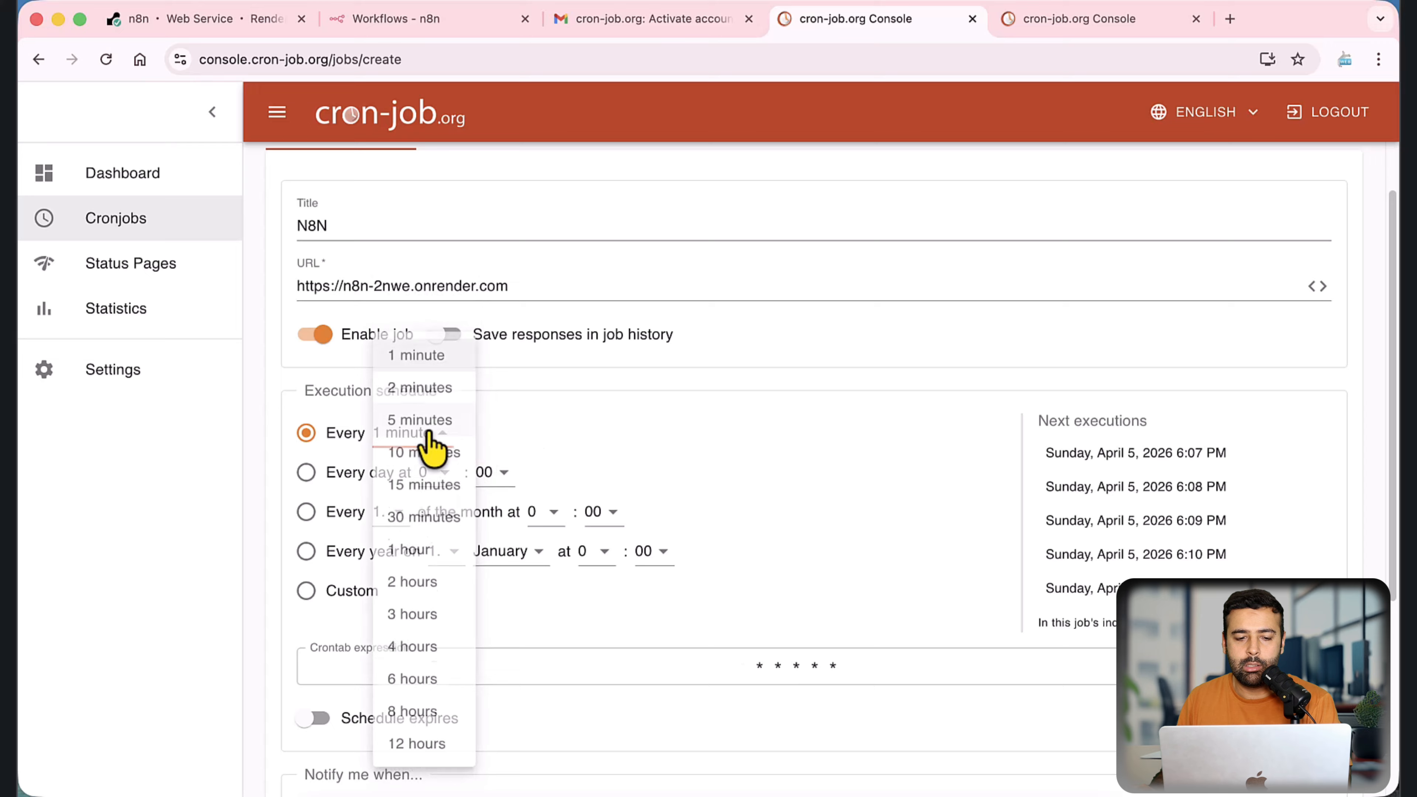
pyautogui.click(552, 437)
pyautogui.scroll(-5, 807, 360)
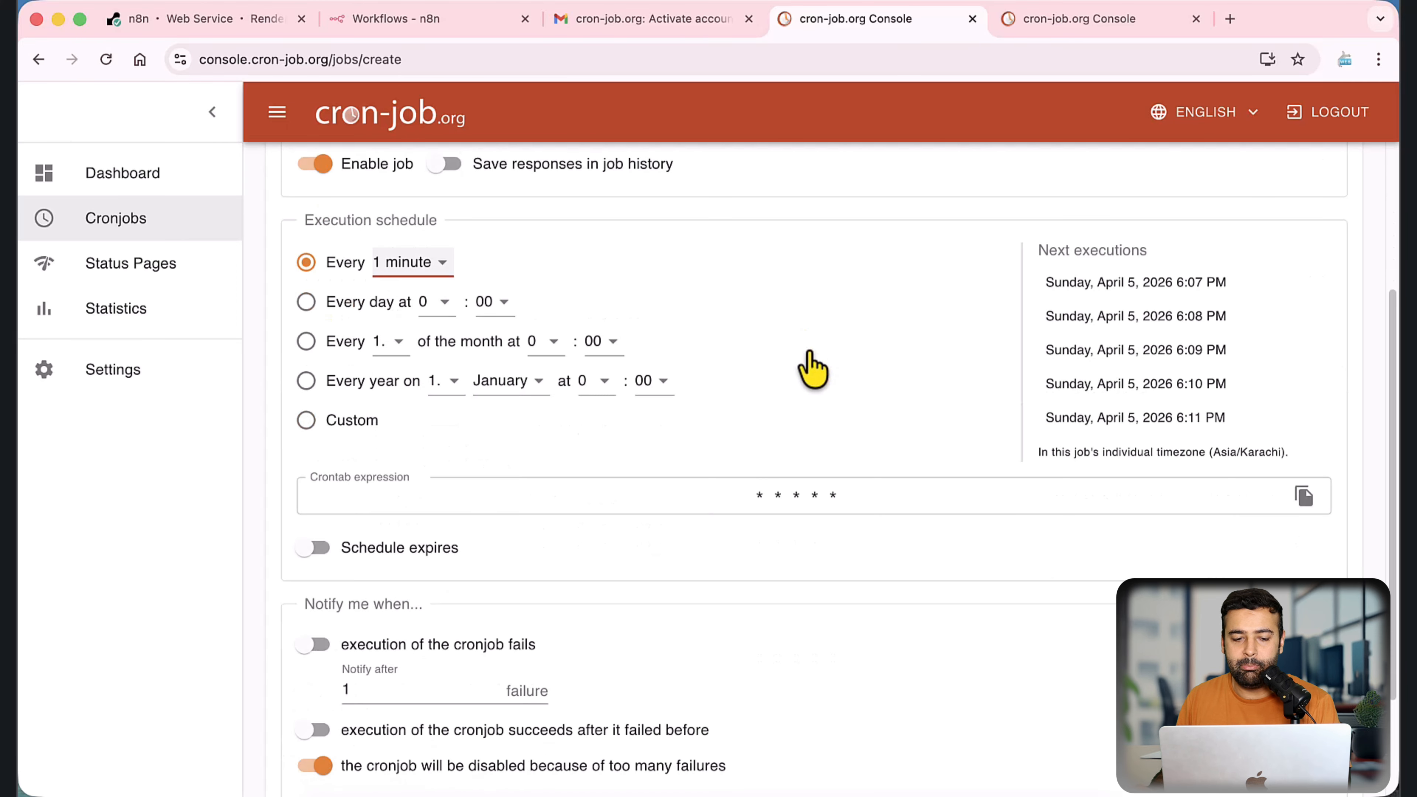
pyautogui.scroll(-5, 854, 326)
pyautogui.scroll(15, 873, 488)
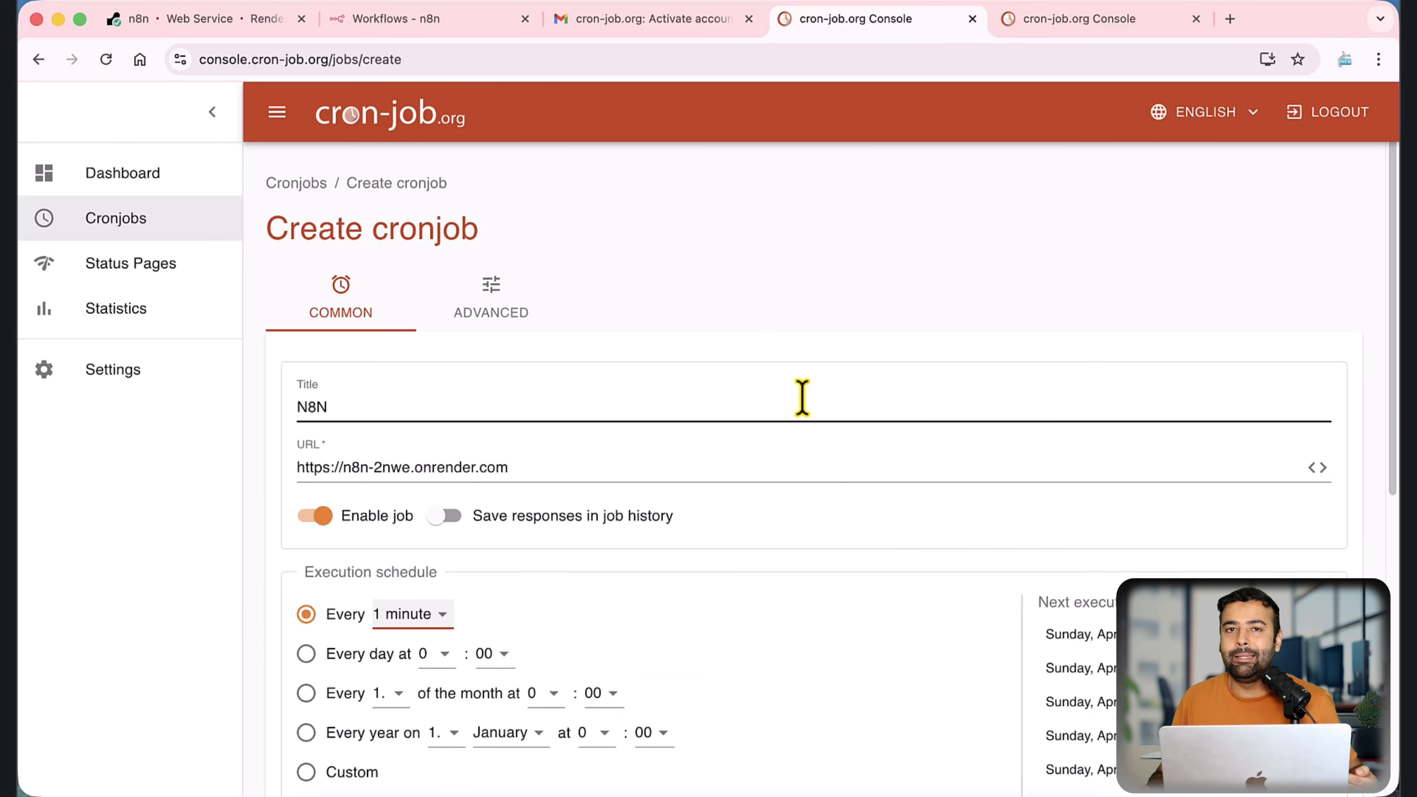
# Step: Review the n8n service page on Render and the n8n workflows page, and return to the cronjob form
pyautogui.click(268, 19)
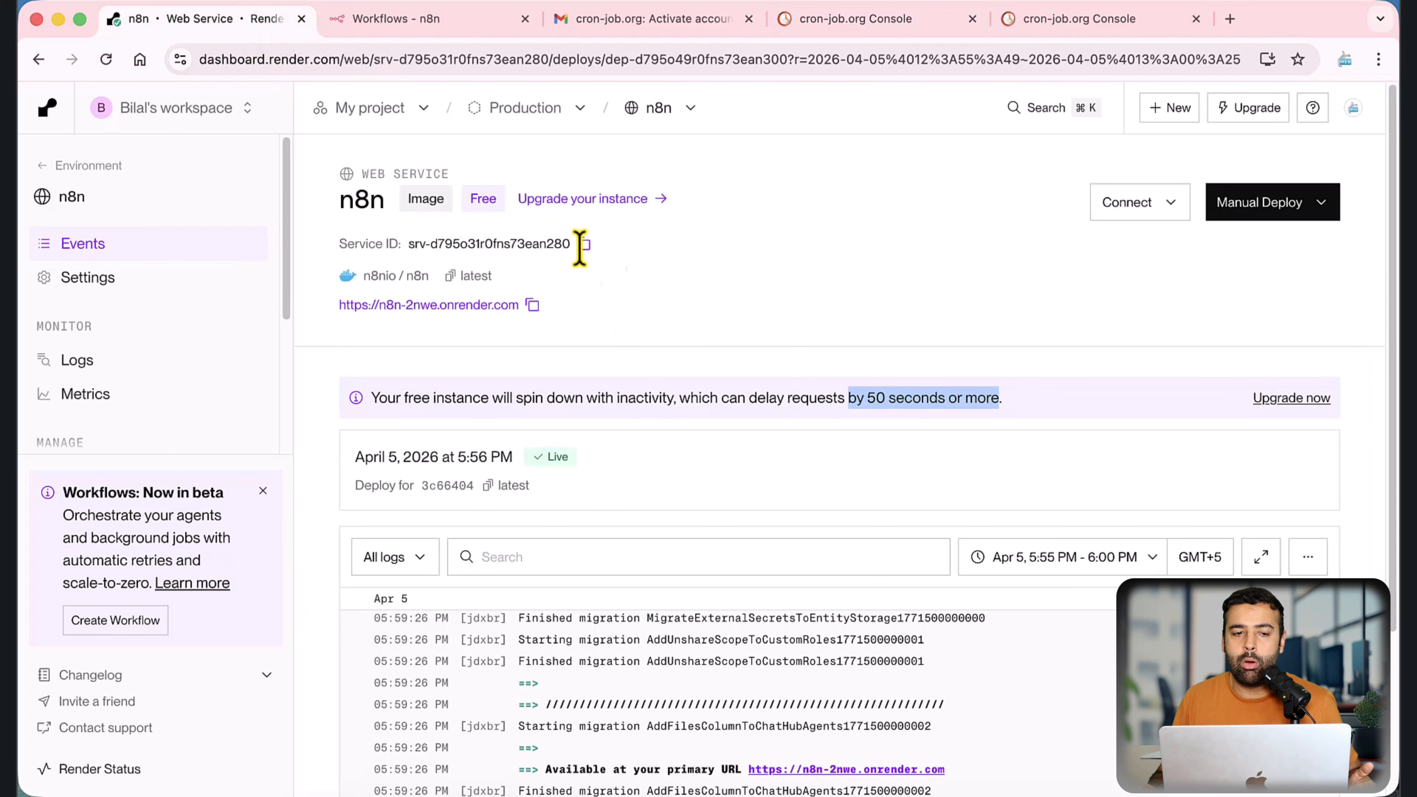
pyautogui.click(459, 27)
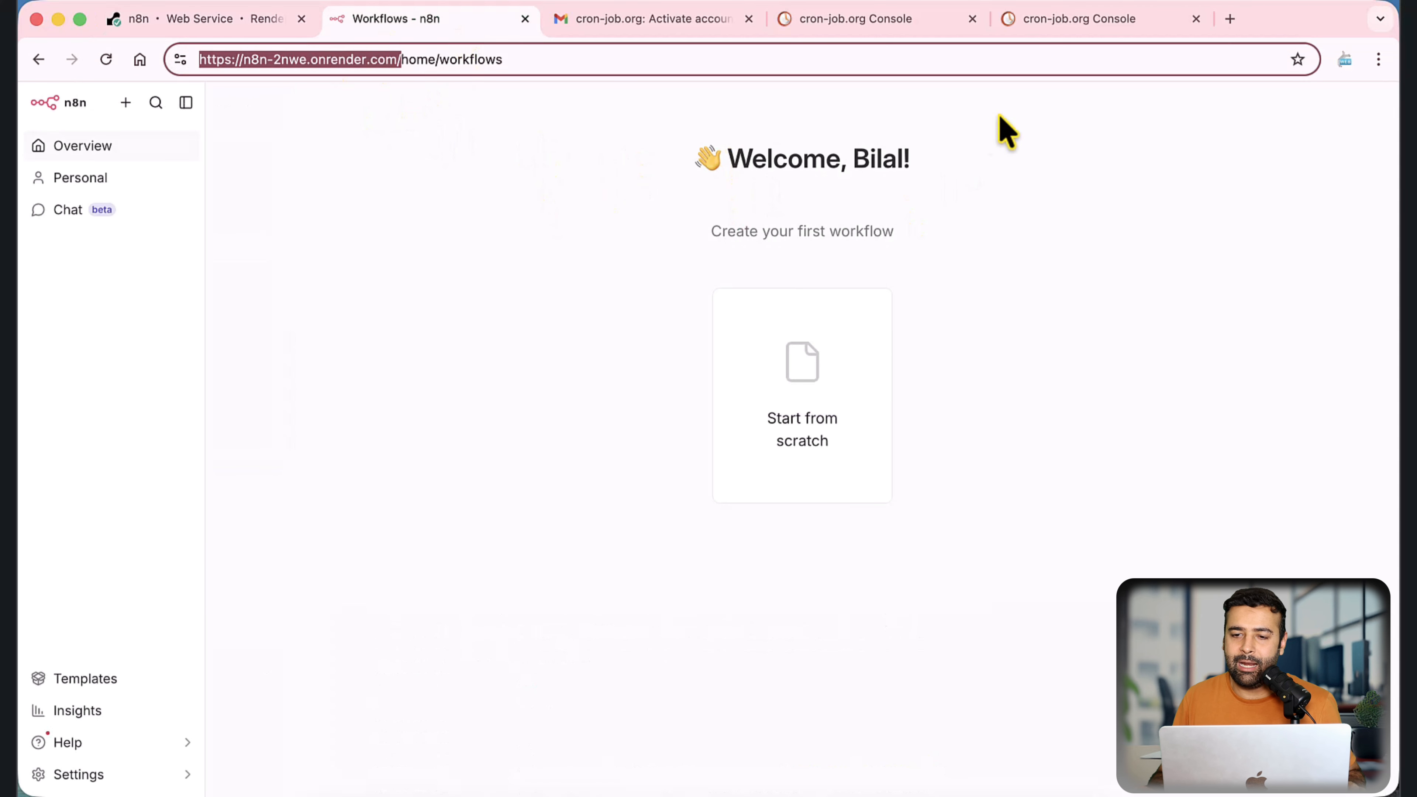
pyautogui.click(1036, 23)
pyautogui.click(913, 32)
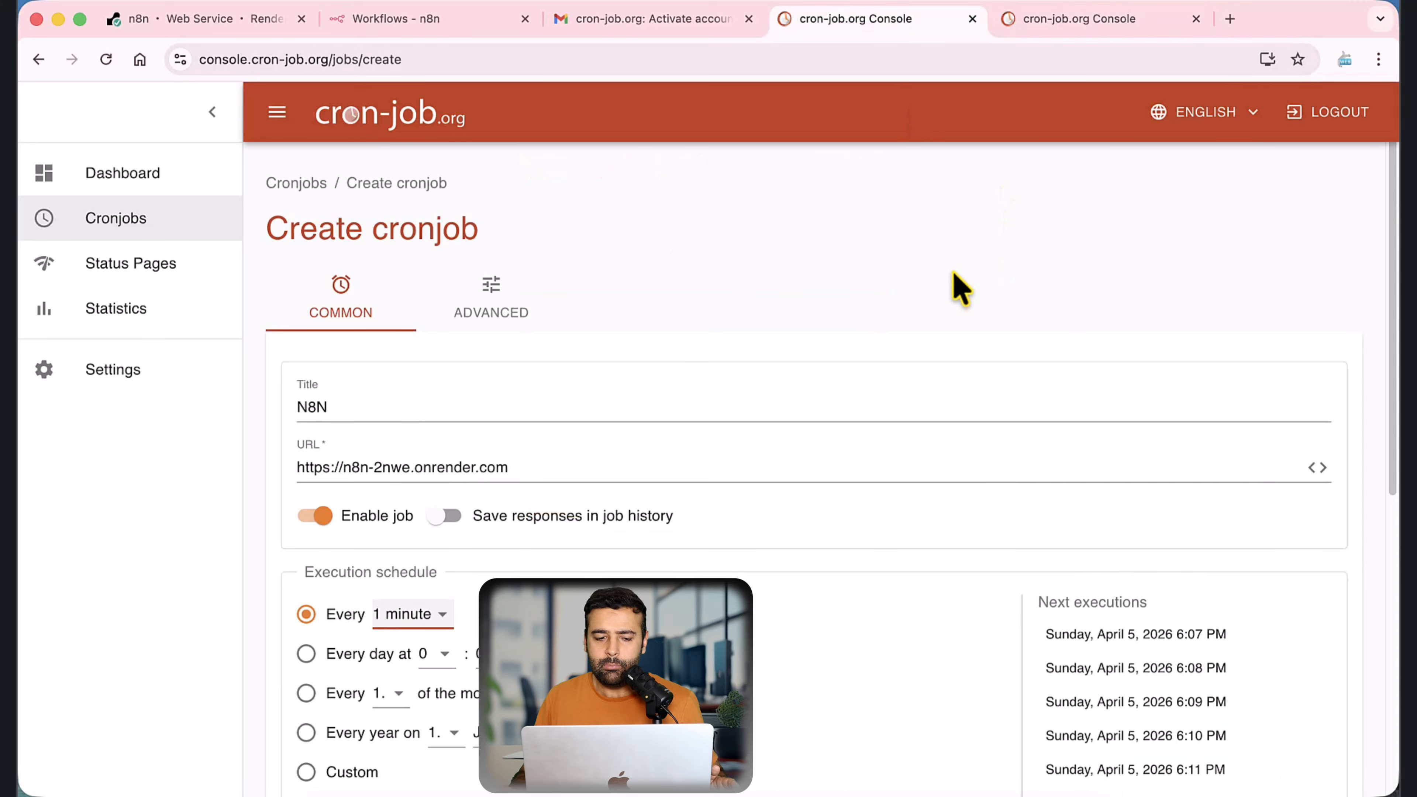
# Step: Create the N8N cronjob with the entered settings and check its next execution time and URL in the cronjob list
pyautogui.scroll(-10, 955, 284)
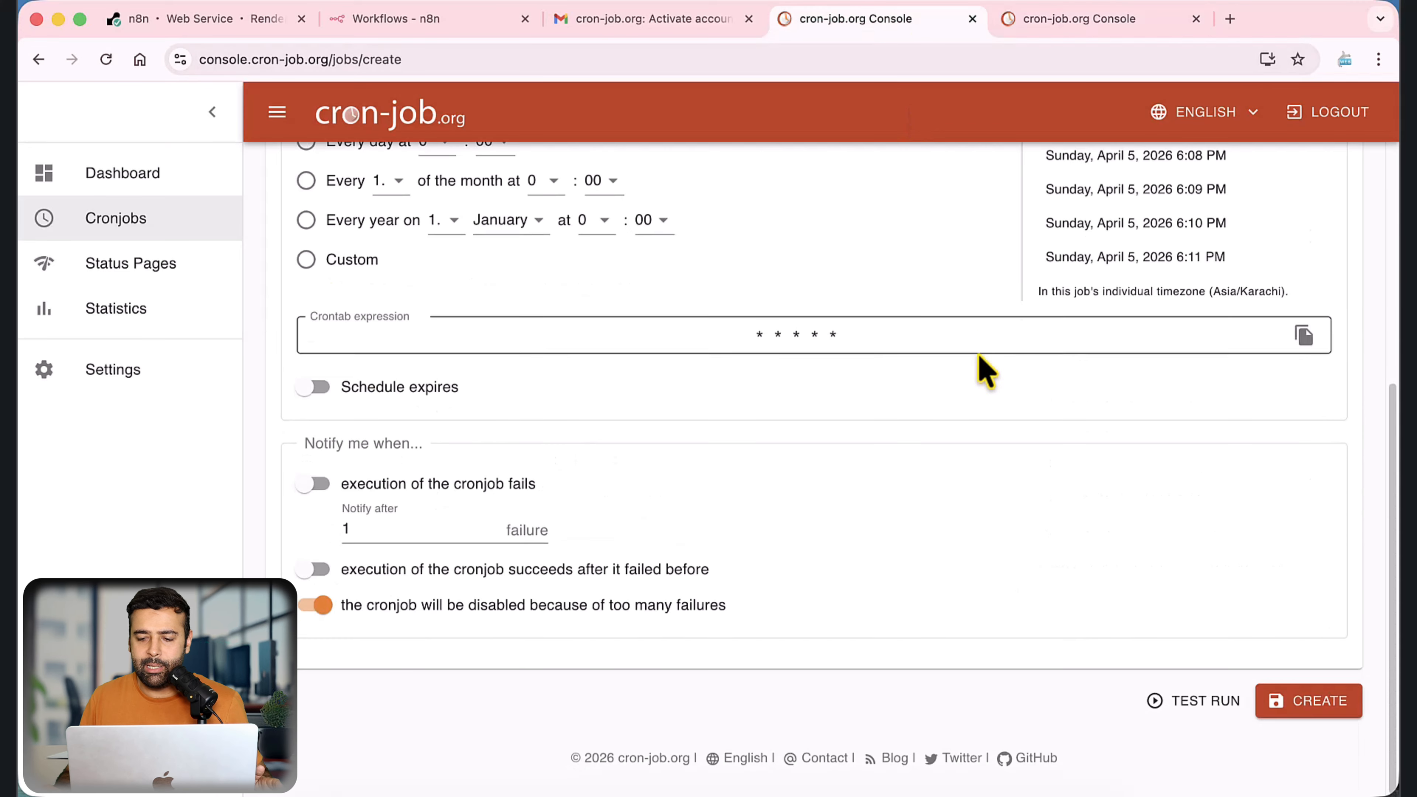
pyautogui.click(1305, 710)
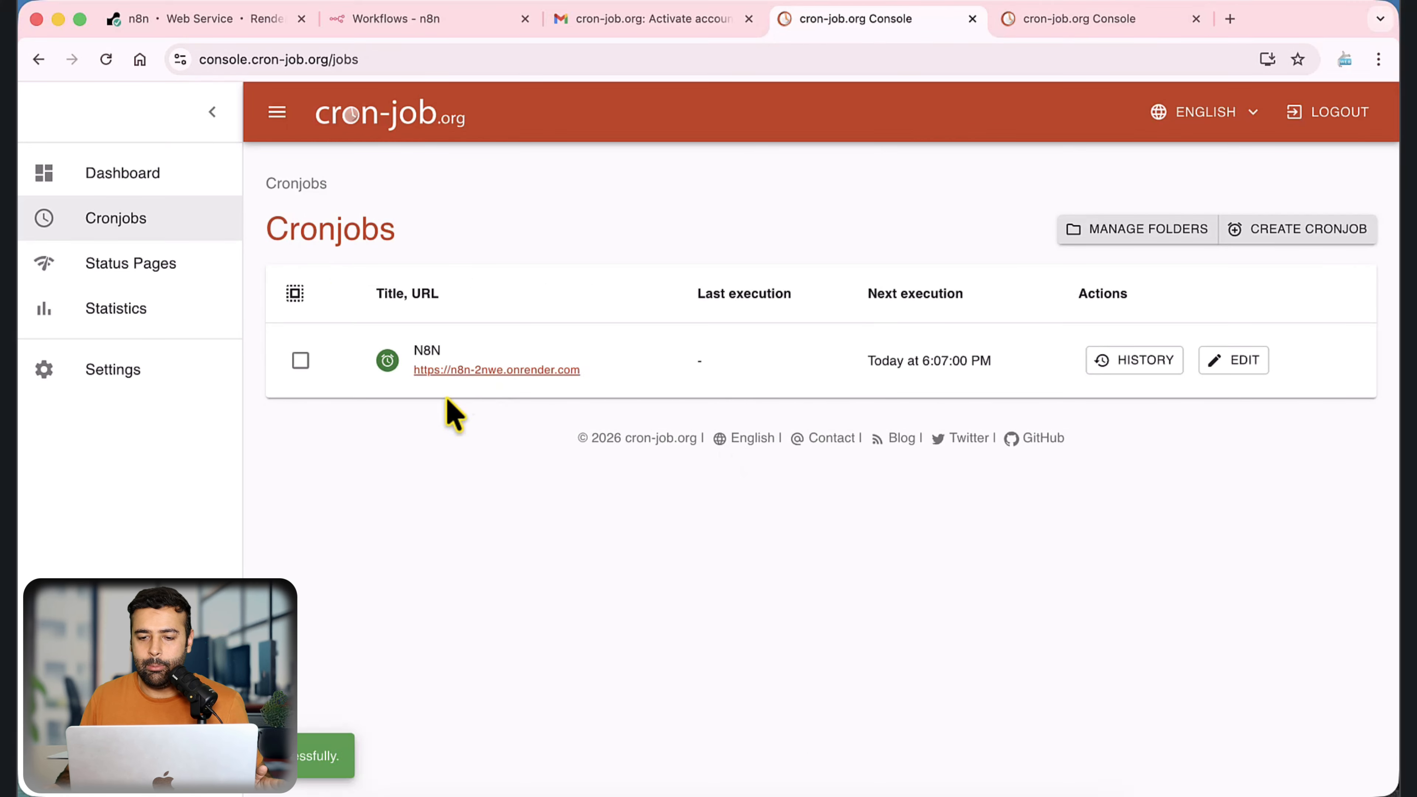
pyautogui.moveTo(865, 357); pyautogui.dragTo(1012, 369)
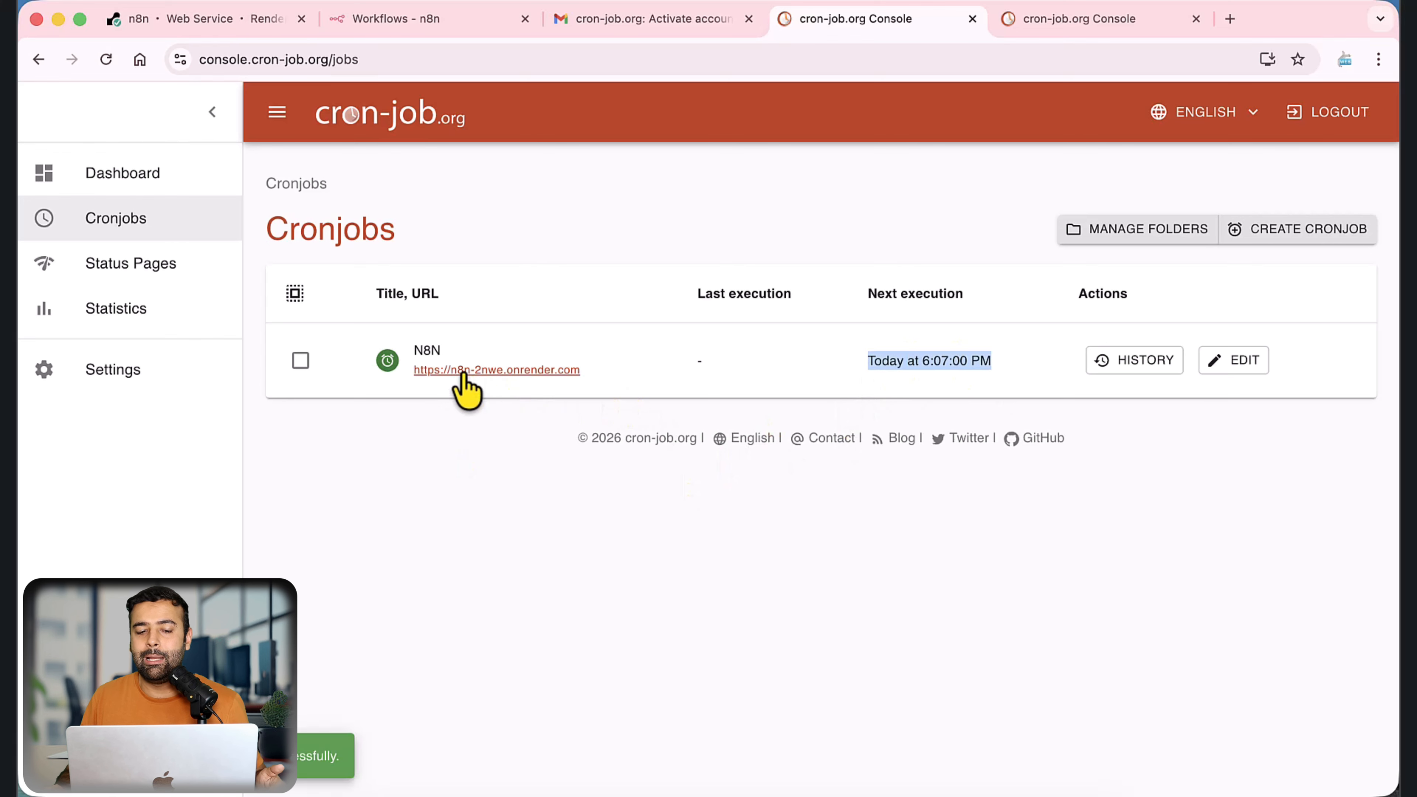
pyautogui.moveTo(583, 371); pyautogui.dragTo(412, 373)
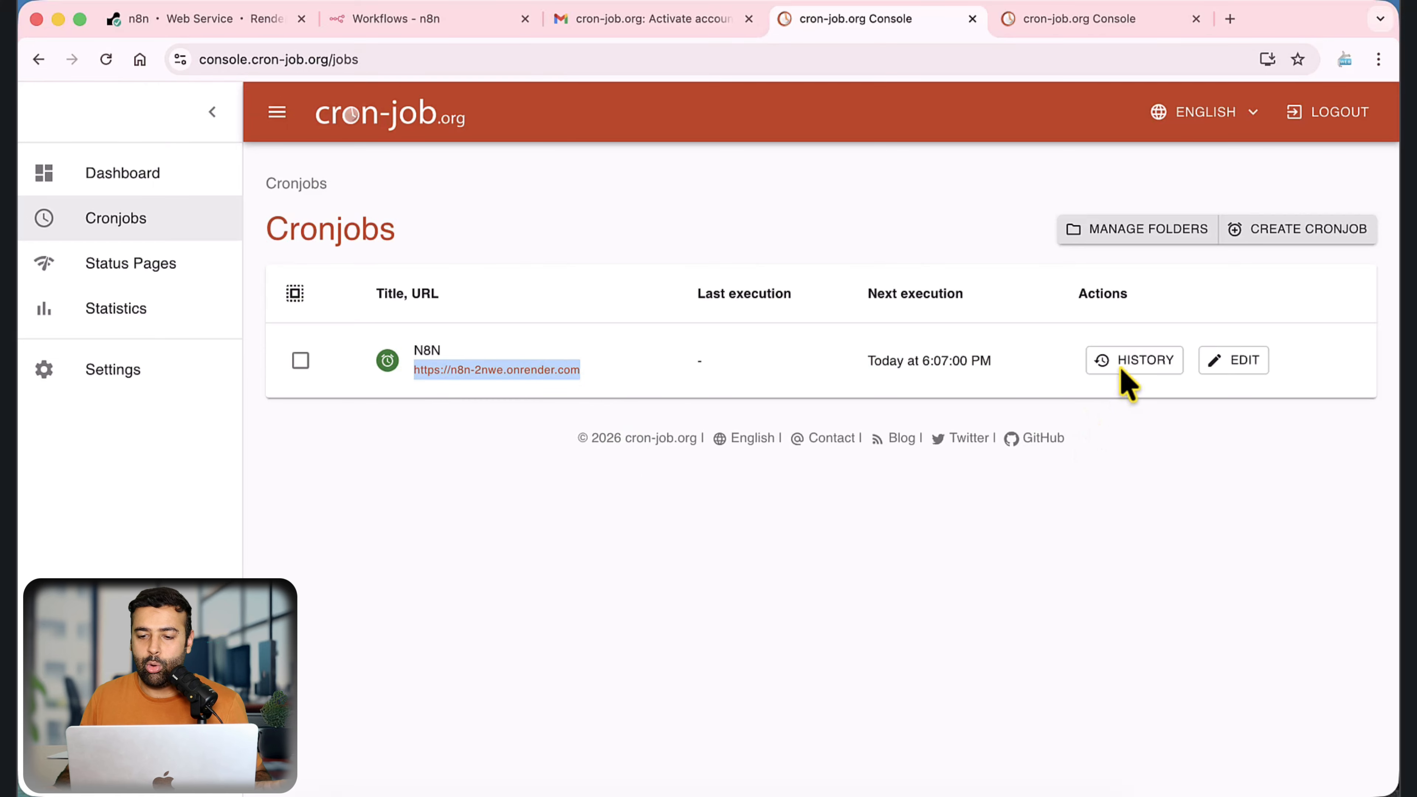
# Step: Review the N8N cronjob's execution history and the cron-job.org dashboard, and return to the n8n service page on Render
pyautogui.click(1133, 368)
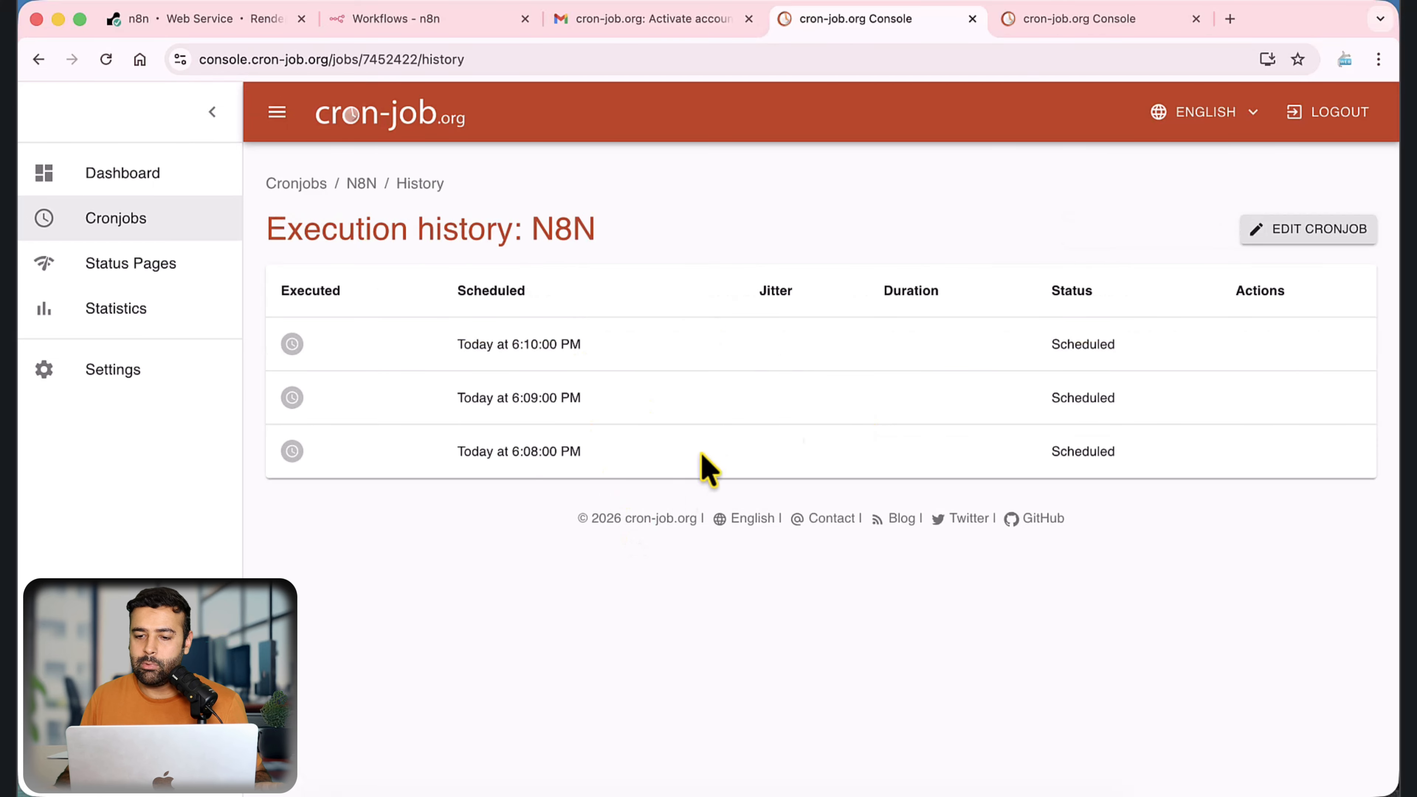
pyautogui.click(136, 177)
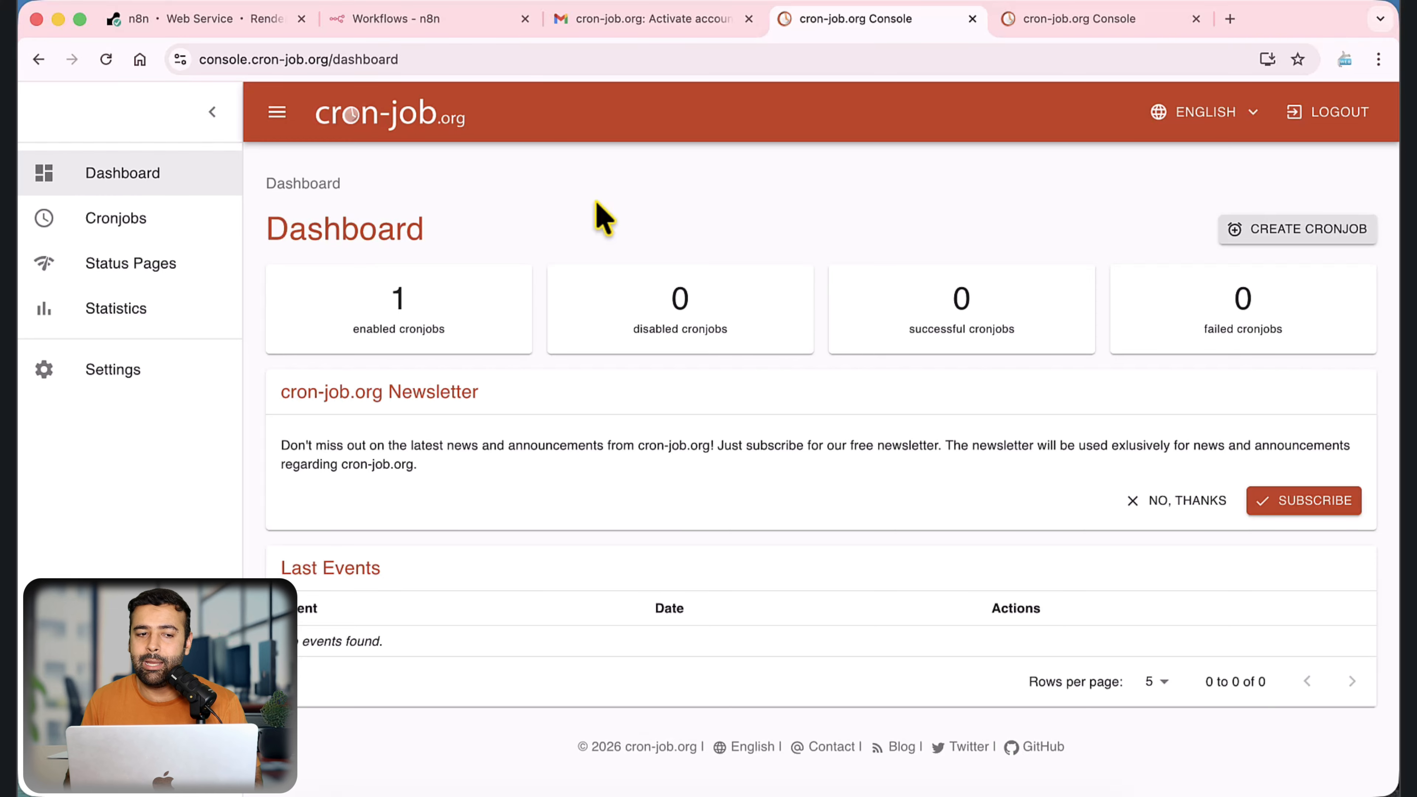
pyautogui.click(228, 21)
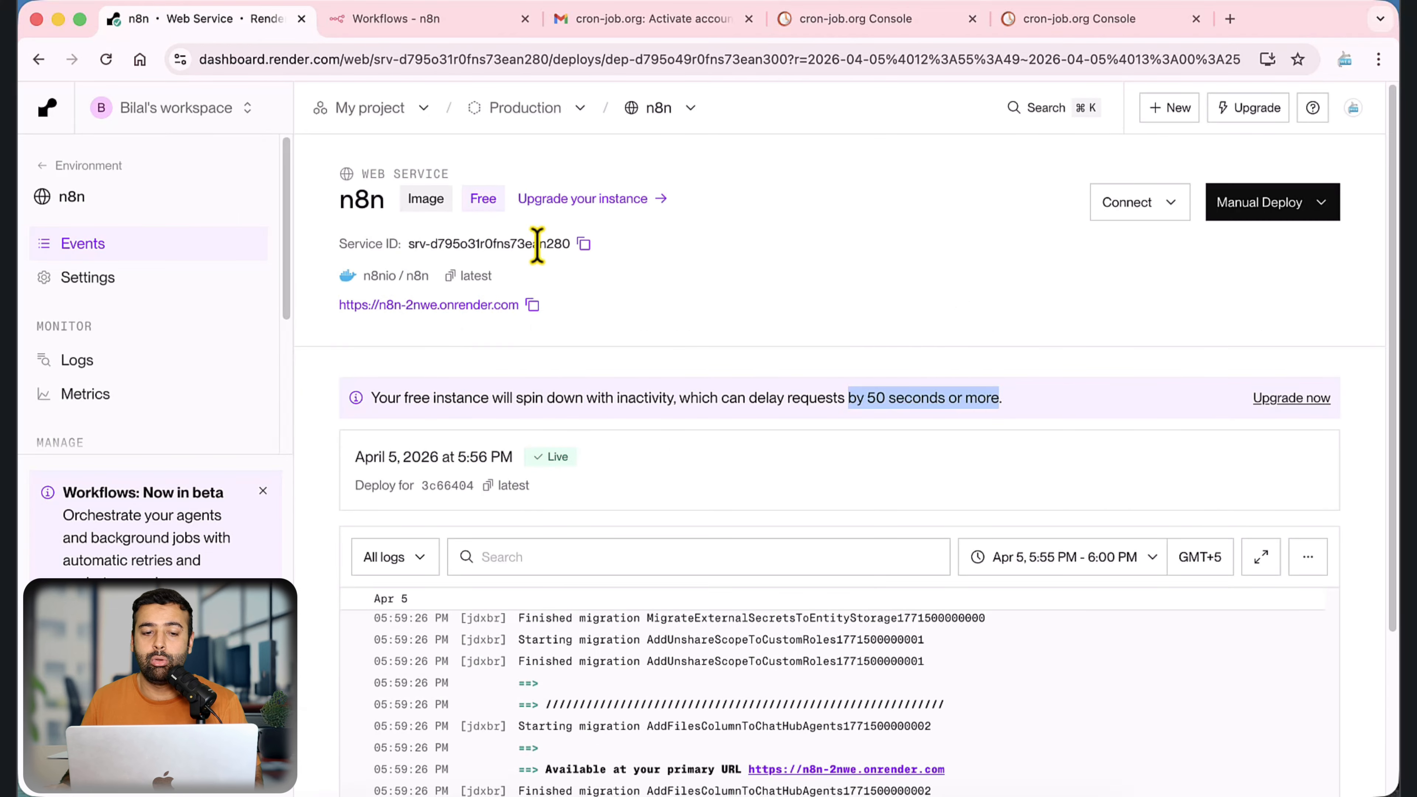